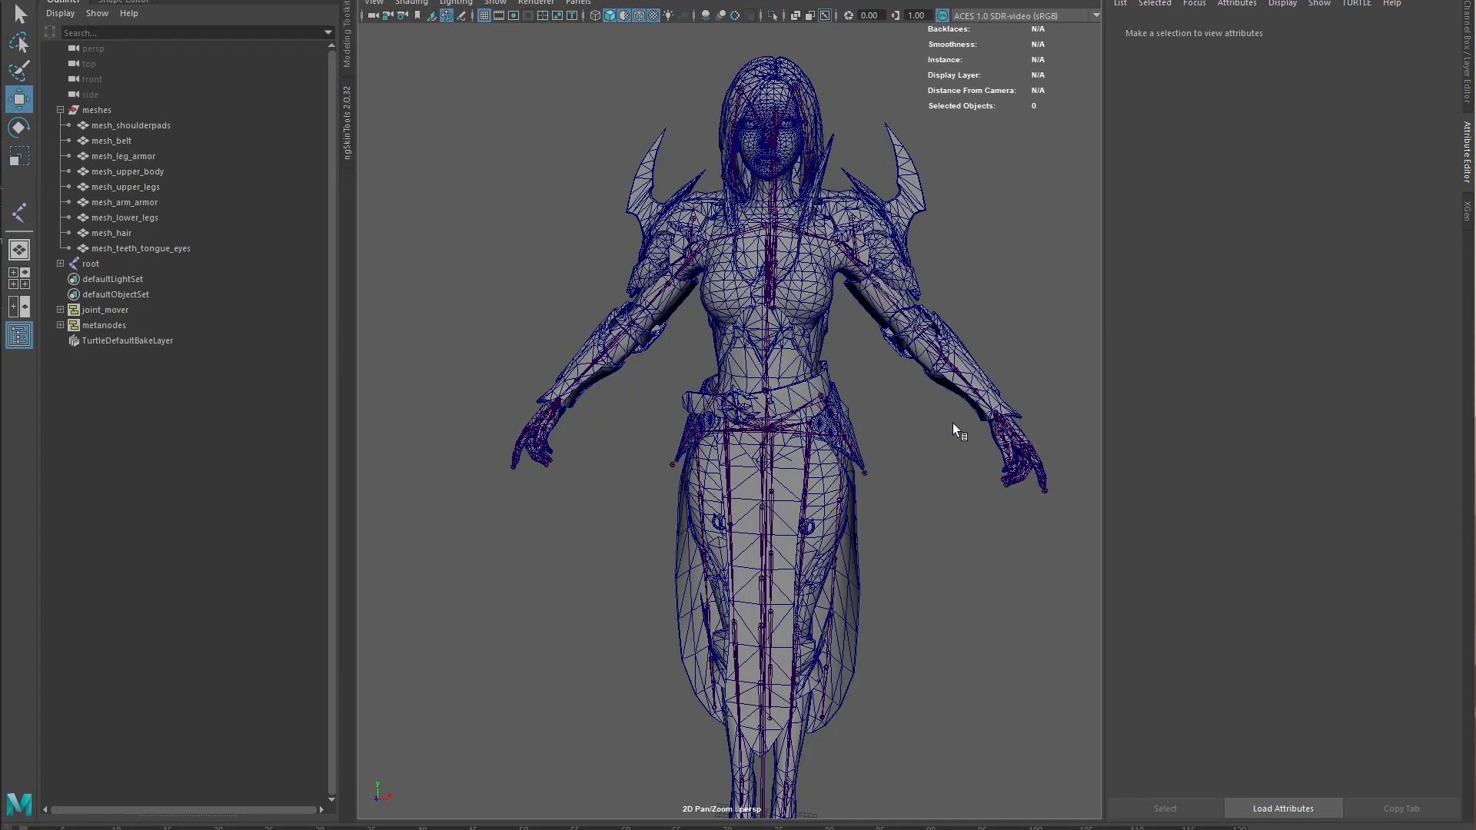
- Examine the armored character's wireframe meshes and embedded skeleton from the front and from both sides
{"action": "left_click_drag", "start_coordinate": [916, 383], "coordinate": [848, 379], "text": "alt"}
{"action": "scroll", "coordinate": [846, 381], "scroll_direction": "up", "scroll_amount": 2}
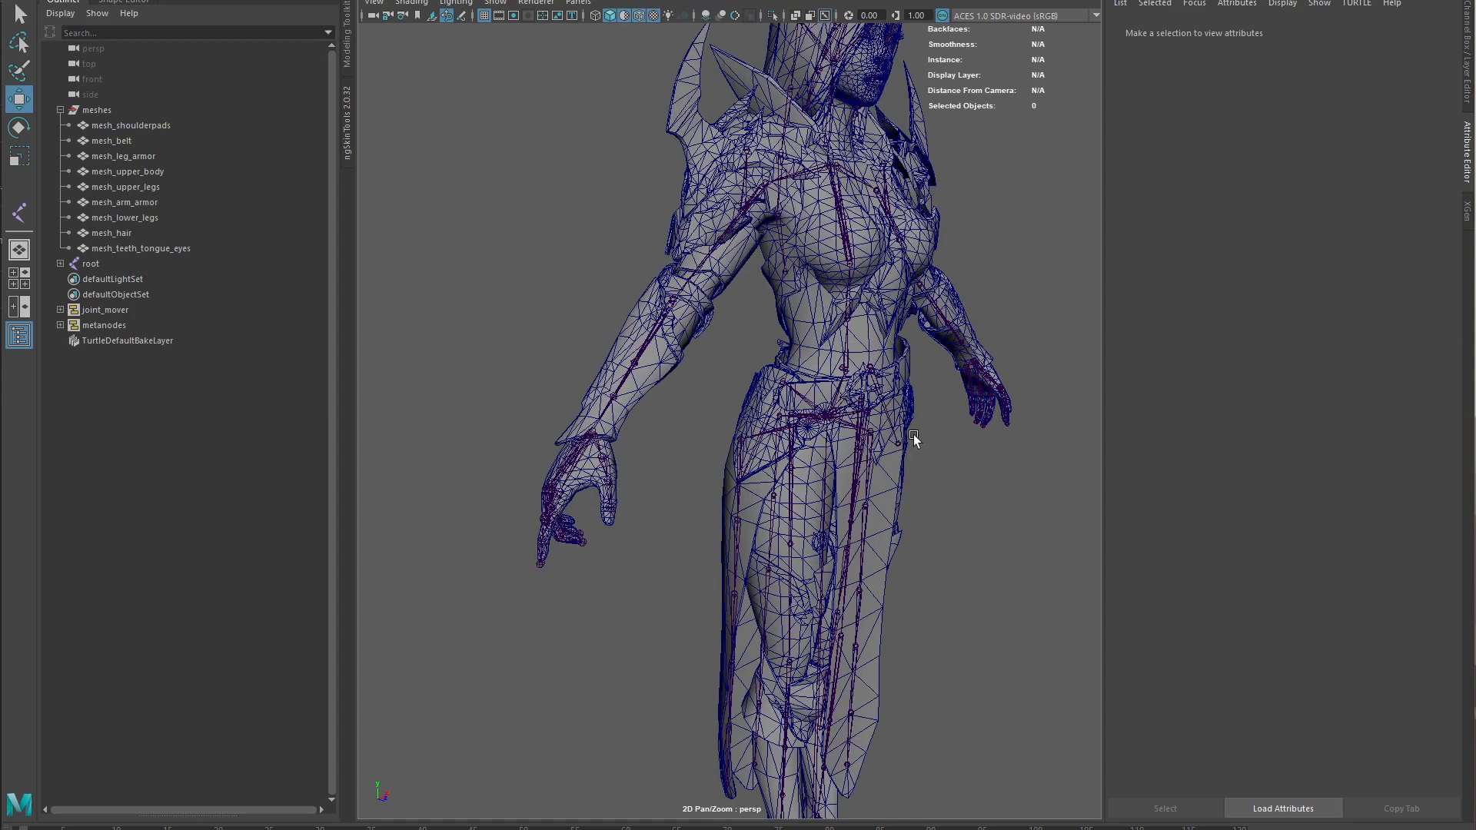
{"action": "middle_click_drag", "start_coordinate": [914, 435], "coordinate": [917, 418], "text": "alt"}
{"action": "left_click_drag", "start_coordinate": [916, 418], "coordinate": [878, 429], "text": "alt"}
{"action": "scroll", "coordinate": [858, 396], "scroll_direction": "down", "scroll_amount": 1}
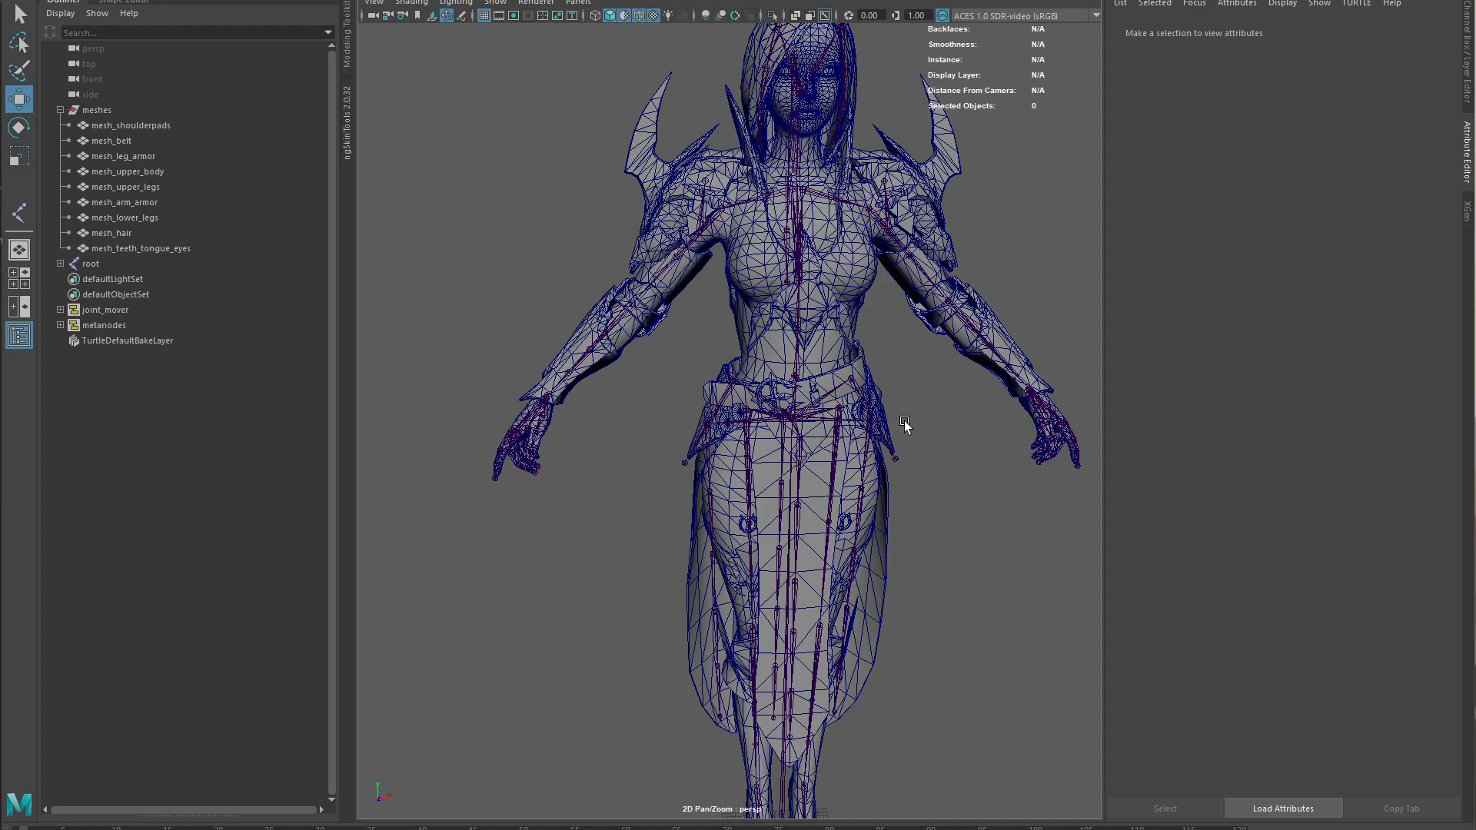
{"action": "left_click_drag", "start_coordinate": [937, 503], "coordinate": [871, 509], "text": "alt"}
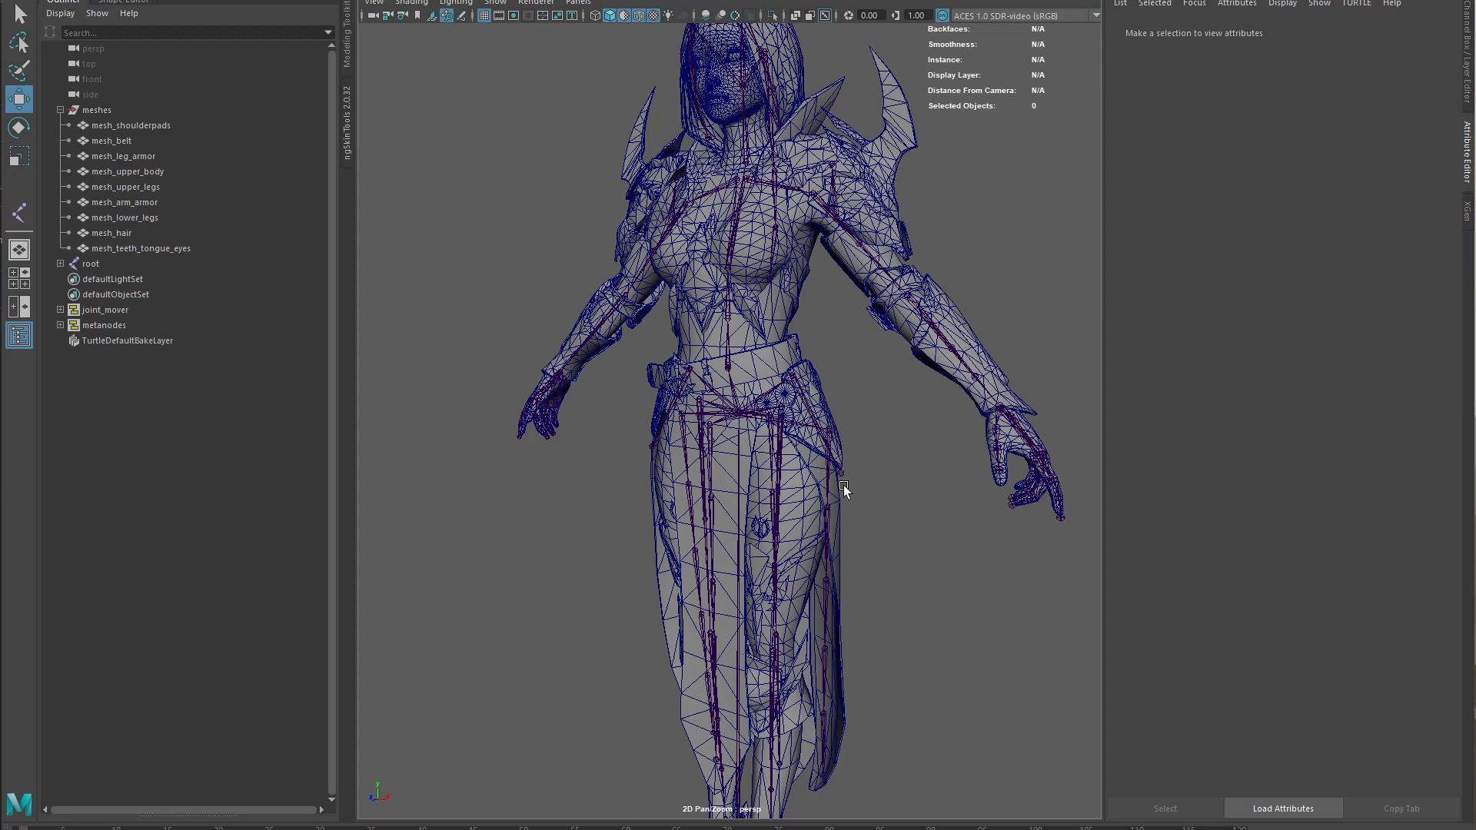
{"action": "left_click_drag", "start_coordinate": [843, 486], "coordinate": [889, 511], "text": "alt"}
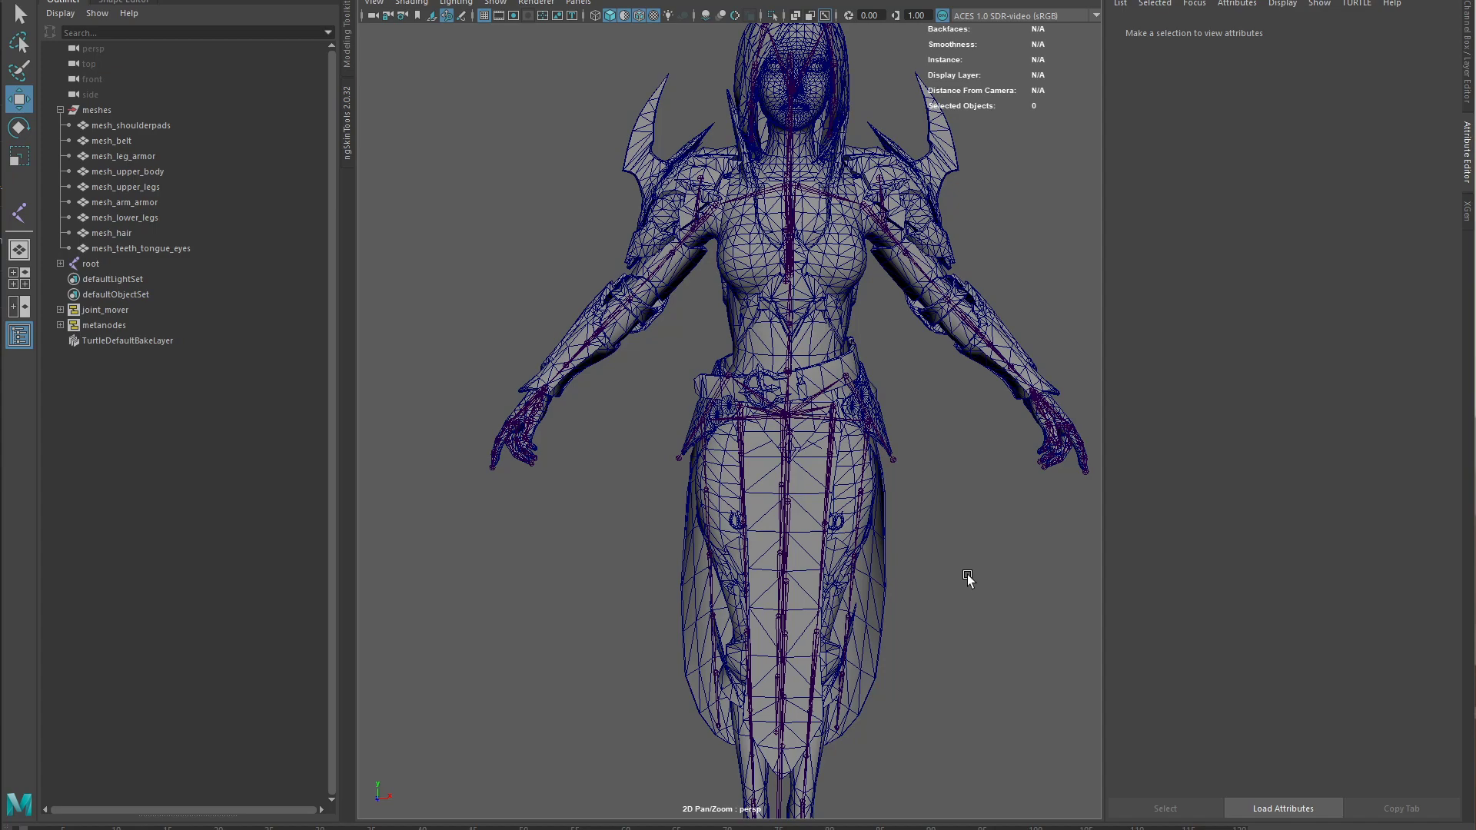
{"action": "left_click_drag", "start_coordinate": [929, 578], "coordinate": [971, 528], "text": "alt"}
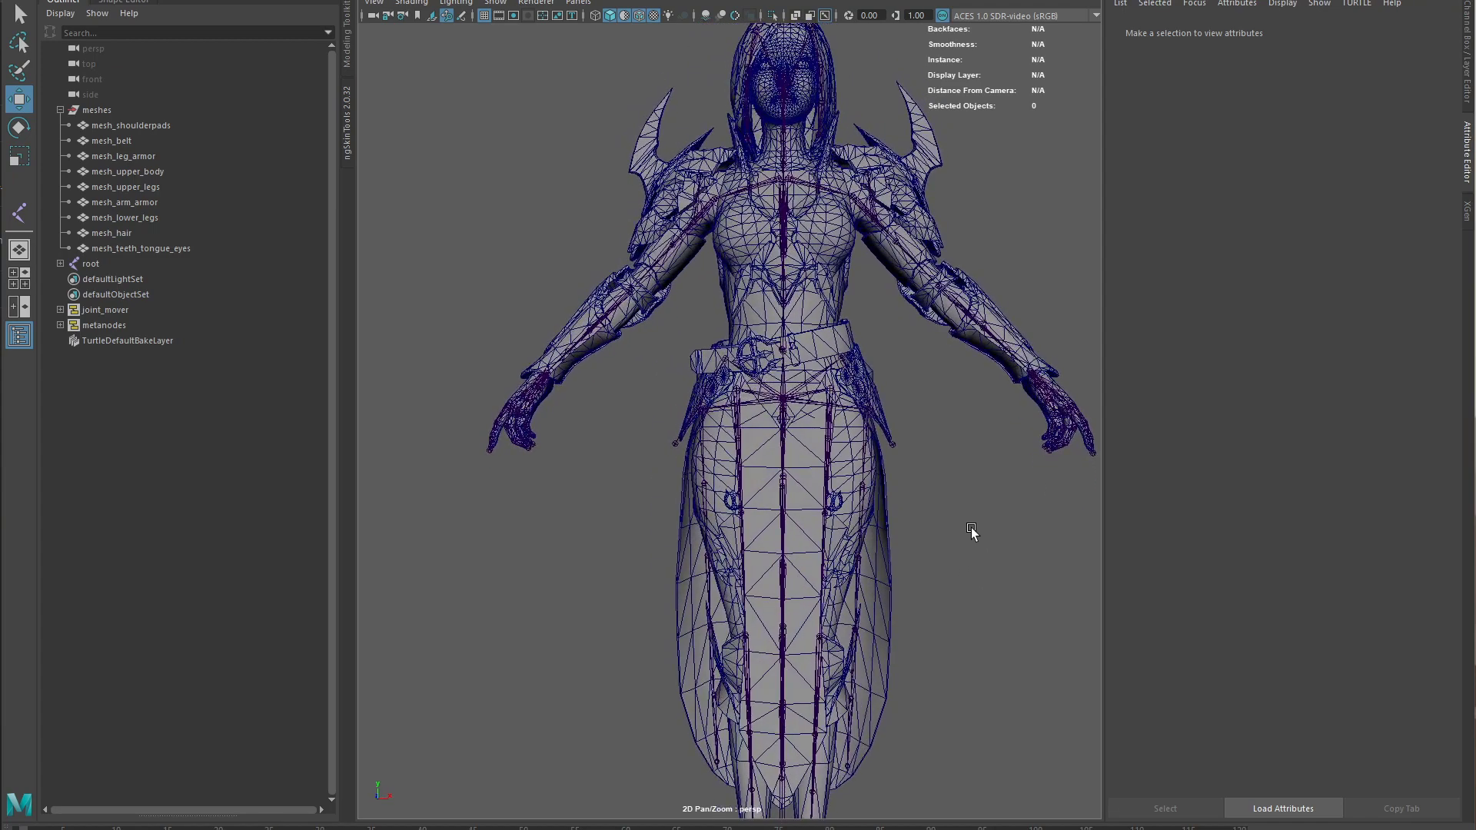
{"action": "left_click_drag", "start_coordinate": [962, 582], "coordinate": [898, 474], "text": "alt"}
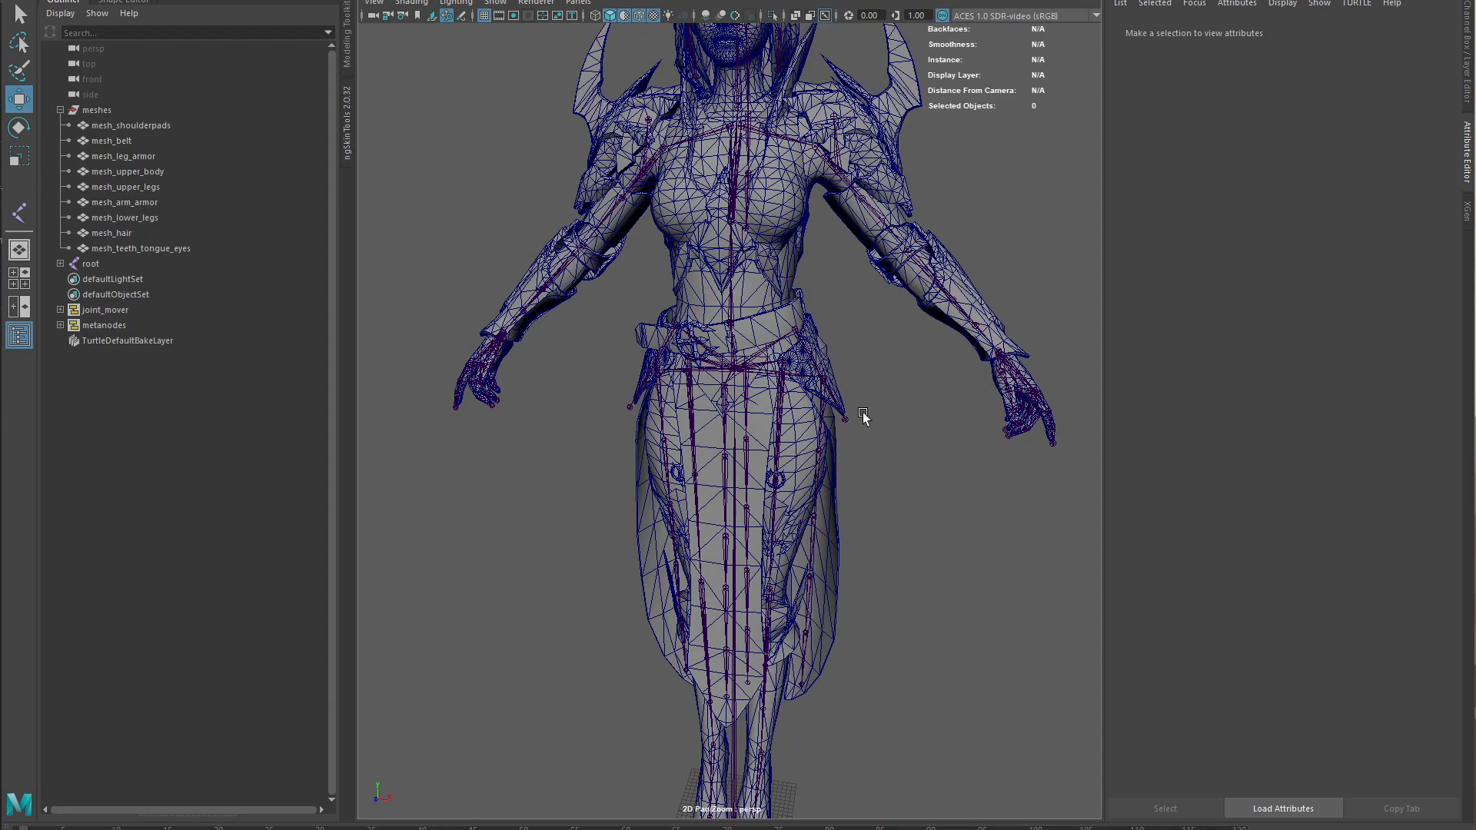
{"action": "left_click_drag", "start_coordinate": [863, 416], "coordinate": [934, 502], "text": "alt"}
{"action": "right_click_drag", "start_coordinate": [934, 501], "coordinate": [926, 432], "text": "alt"}
{"action": "left_click_drag", "start_coordinate": [926, 432], "coordinate": [885, 455], "text": "alt"}
- Expand the full root joint hierarchy and inspect the pelvis and root joints in the viewport
{"action": "left_click", "coordinate": [60, 264]}
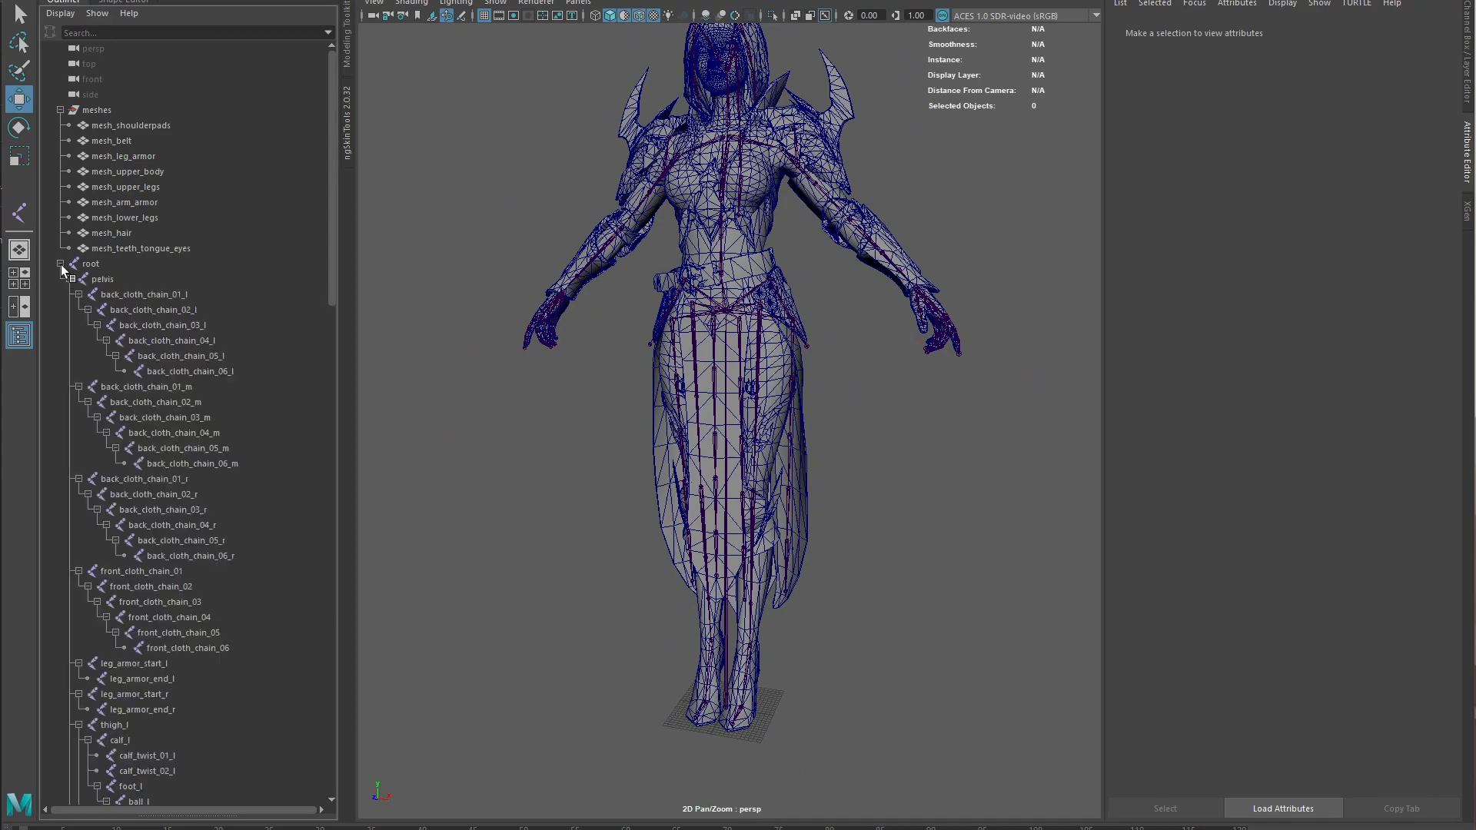
{"action": "left_click", "coordinate": [103, 279]}
{"action": "key", "text": "f"}
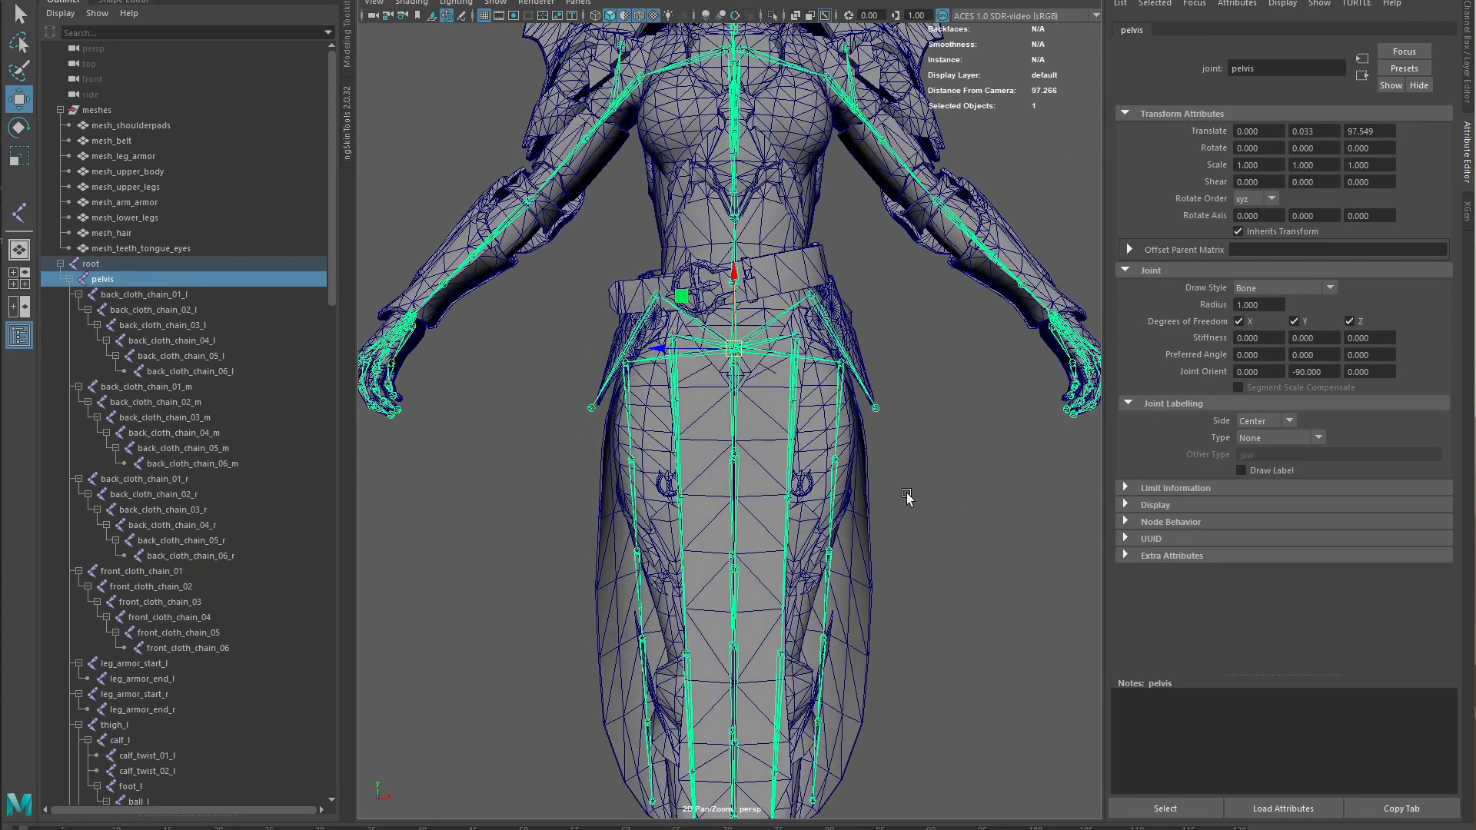
{"action": "scroll", "coordinate": [915, 496], "scroll_direction": "down", "scroll_amount": 3}
{"action": "left_click", "coordinate": [92, 264]}
{"action": "key", "text": "f"}
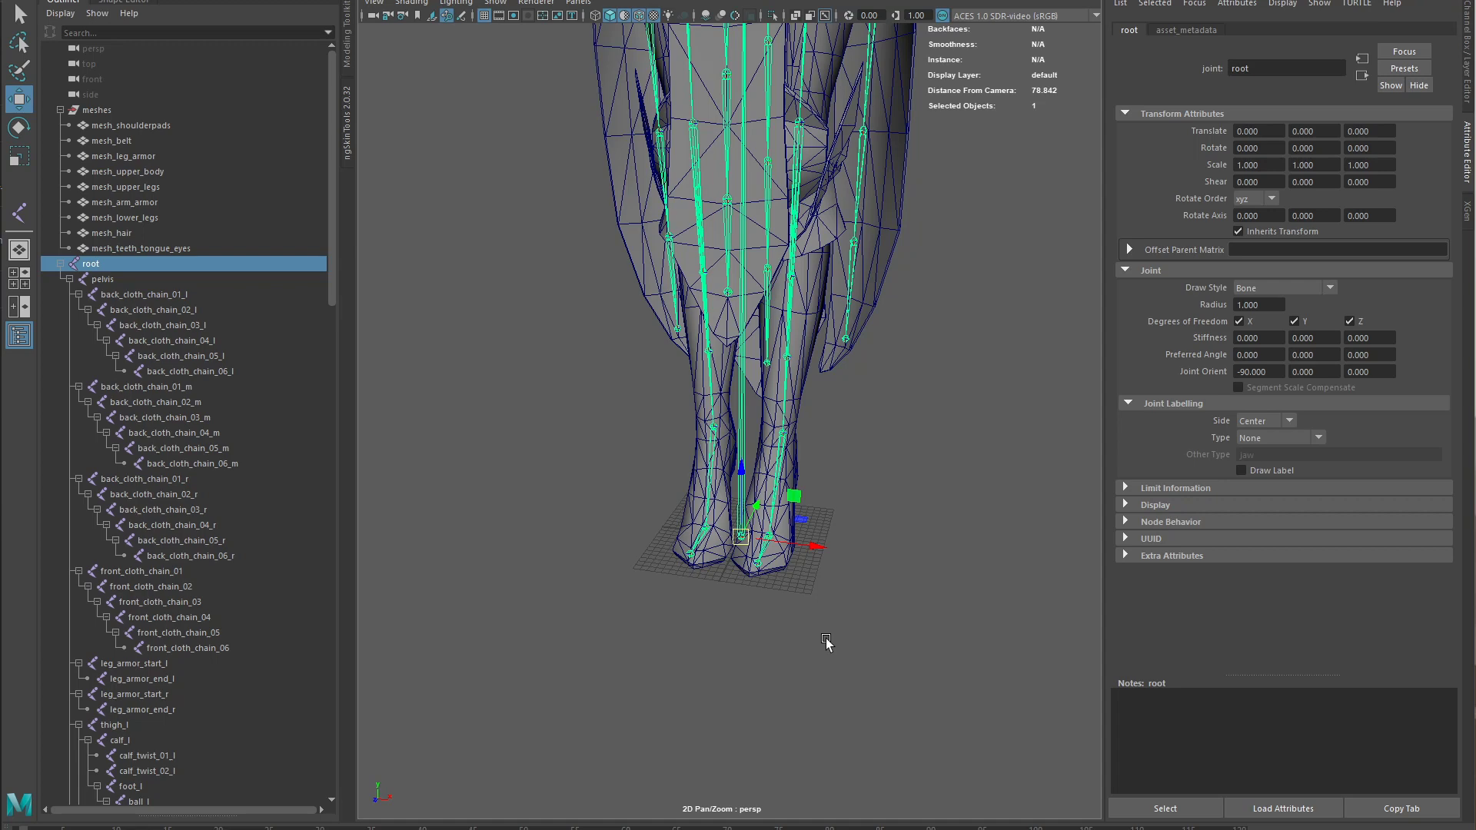
- Select the pelvis joint and inspect it up close along with the joints branching around the hips
{"action": "scroll", "coordinate": [838, 577], "scroll_direction": "down", "scroll_amount": 3}
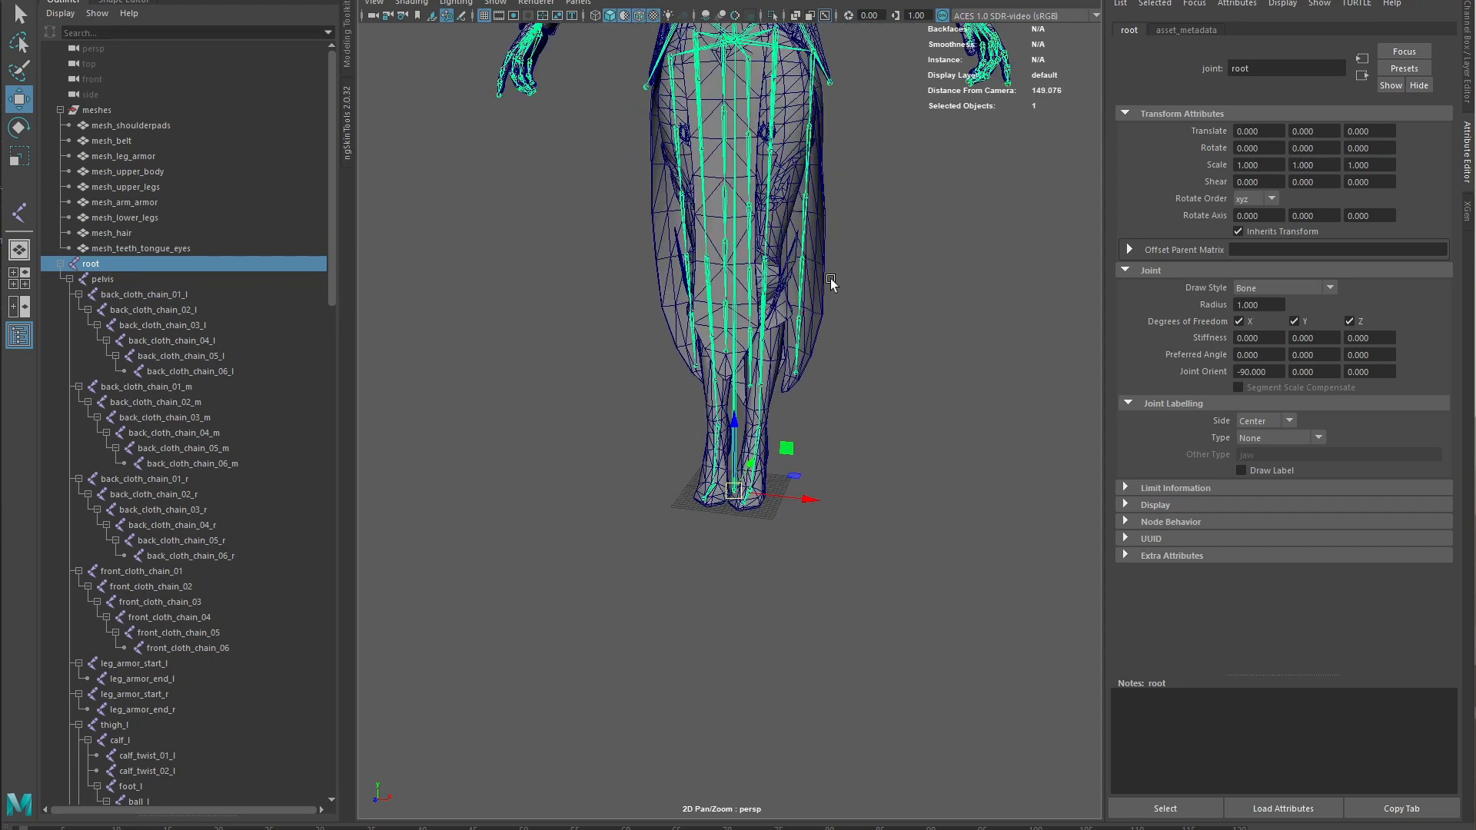
{"action": "middle_click_drag", "start_coordinate": [831, 278], "coordinate": [802, 382], "text": "alt"}
{"action": "left_click", "coordinate": [123, 280]}
{"action": "left_click_drag", "start_coordinate": [751, 353], "coordinate": [719, 284], "text": "alt"}
{"action": "scroll", "coordinate": [711, 230], "scroll_direction": "up", "scroll_amount": 2}
{"action": "middle_click_drag", "start_coordinate": [703, 185], "coordinate": [799, 374], "text": "alt"}
{"action": "scroll", "coordinate": [765, 372], "scroll_direction": "up", "scroll_amount": 3}
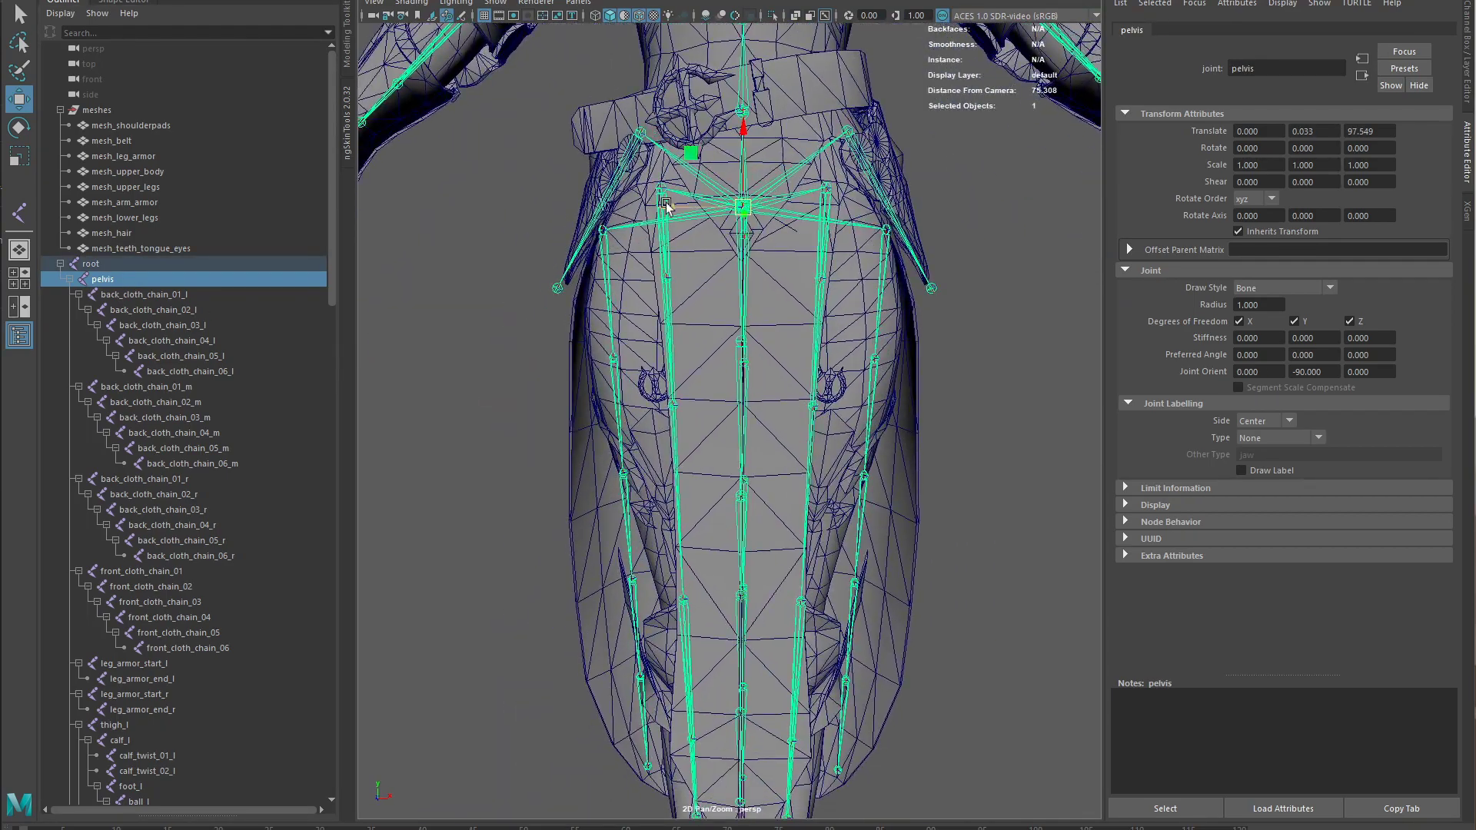
- Hide mesh_upper_body and outline the hip area and pelvis joint with temporary pink markings, clearing them when done
{"action": "left_click", "coordinate": [800, 374]}
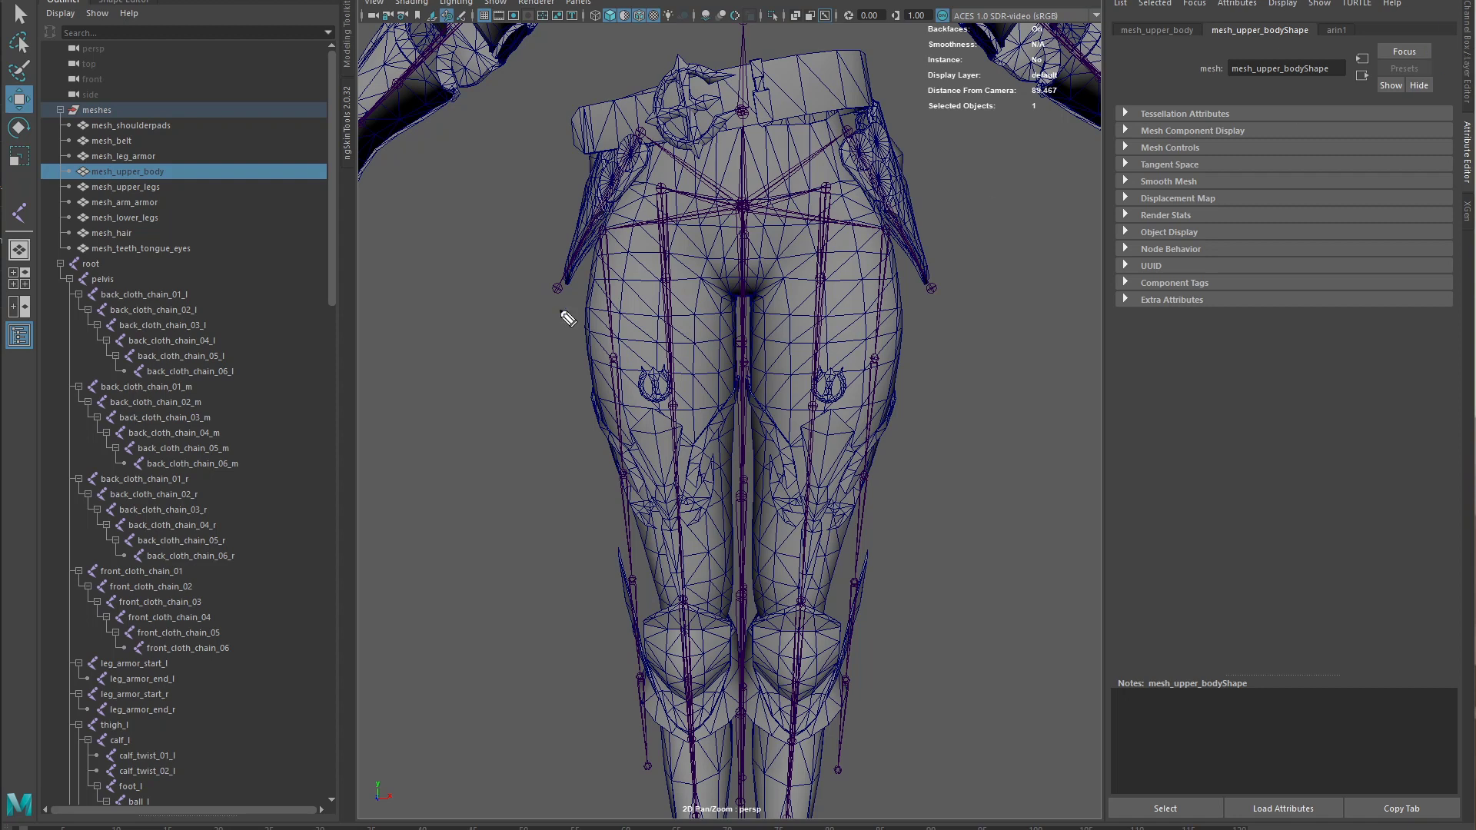
{"action": "mouse_move", "coordinate": [609, 174]}
{"action": "left_mouse_down"}
{"action": "mouse_move", "coordinate": [752, 317]}
{"action": "mouse_move", "coordinate": [882, 181]}
{"action": "mouse_move", "coordinate": [879, 120]}
{"action": "mouse_move", "coordinate": [694, 125]}
{"action": "mouse_move", "coordinate": [603, 199]}
{"action": "left_mouse_up"}
{"action": "mouse_move", "coordinate": [719, 191]}
{"action": "left_mouse_down"}
{"action": "mouse_move", "coordinate": [777, 192]}
{"action": "mouse_move", "coordinate": [744, 220]}
{"action": "mouse_move", "coordinate": [749, 182]}
{"action": "left_mouse_up"}
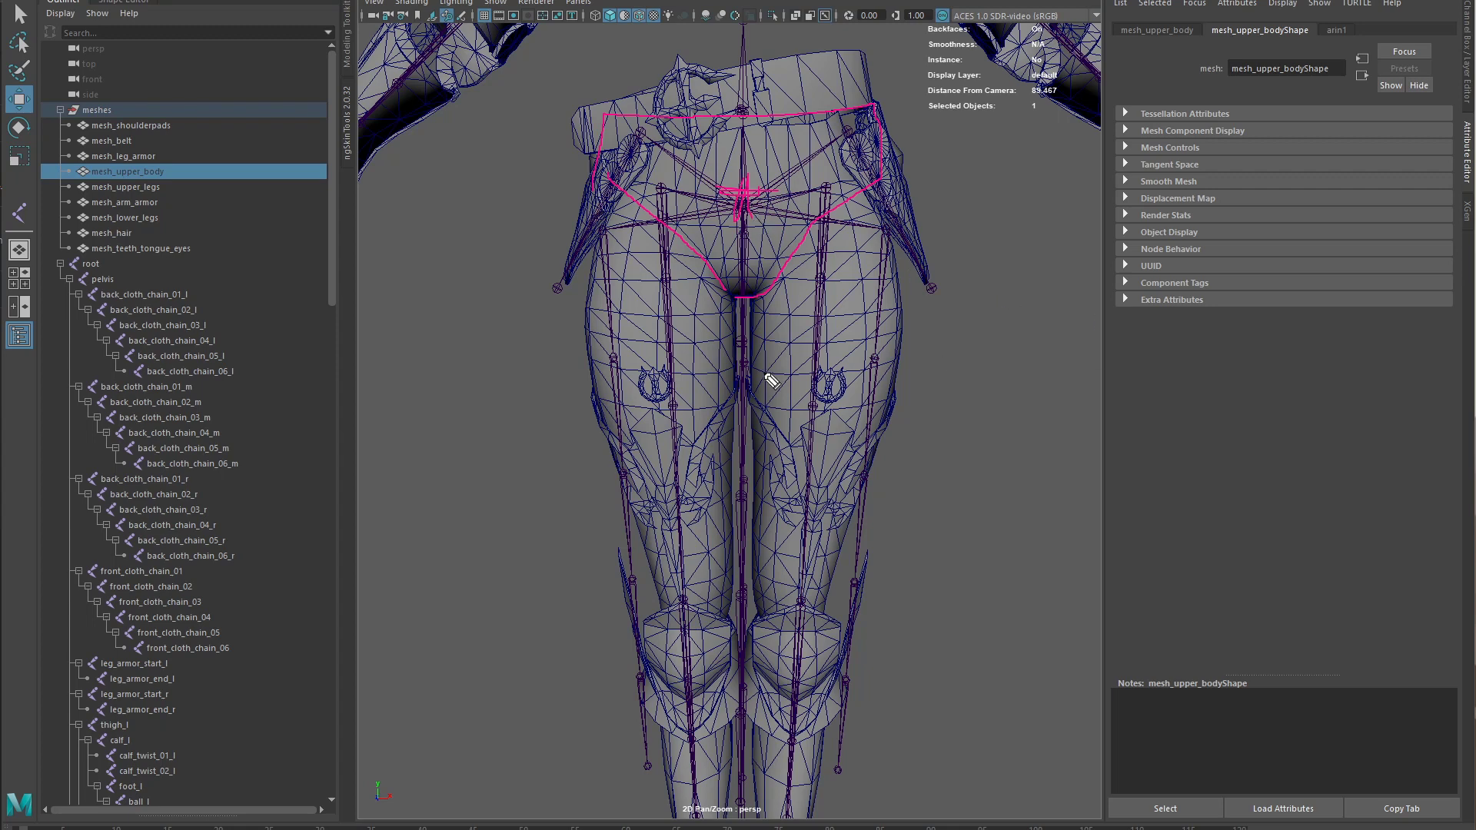
{"action": "key", "text": "Escape"}
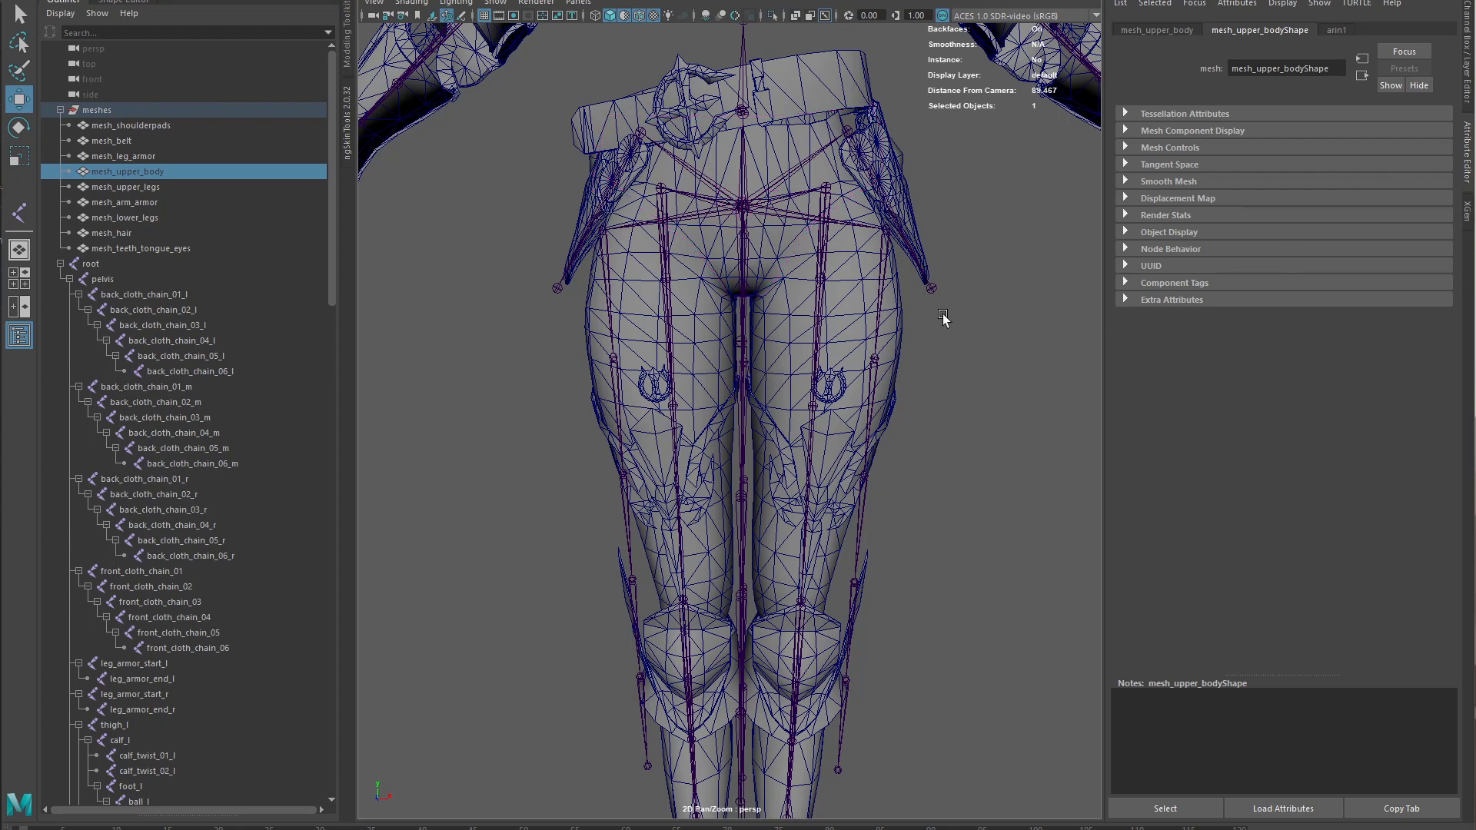
- Show the hidden mesh_upper_body again and view the hips from the side
{"action": "middle_click_drag", "start_coordinate": [925, 379], "coordinate": [915, 419], "text": "alt"}
{"action": "key", "text": "space"}
{"action": "left_click_drag", "start_coordinate": [932, 333], "coordinate": [930, 264]}
{"action": "key", "text": "shift+h"}
{"action": "left_click_drag", "start_coordinate": [793, 306], "coordinate": [840, 303], "text": "alt"}
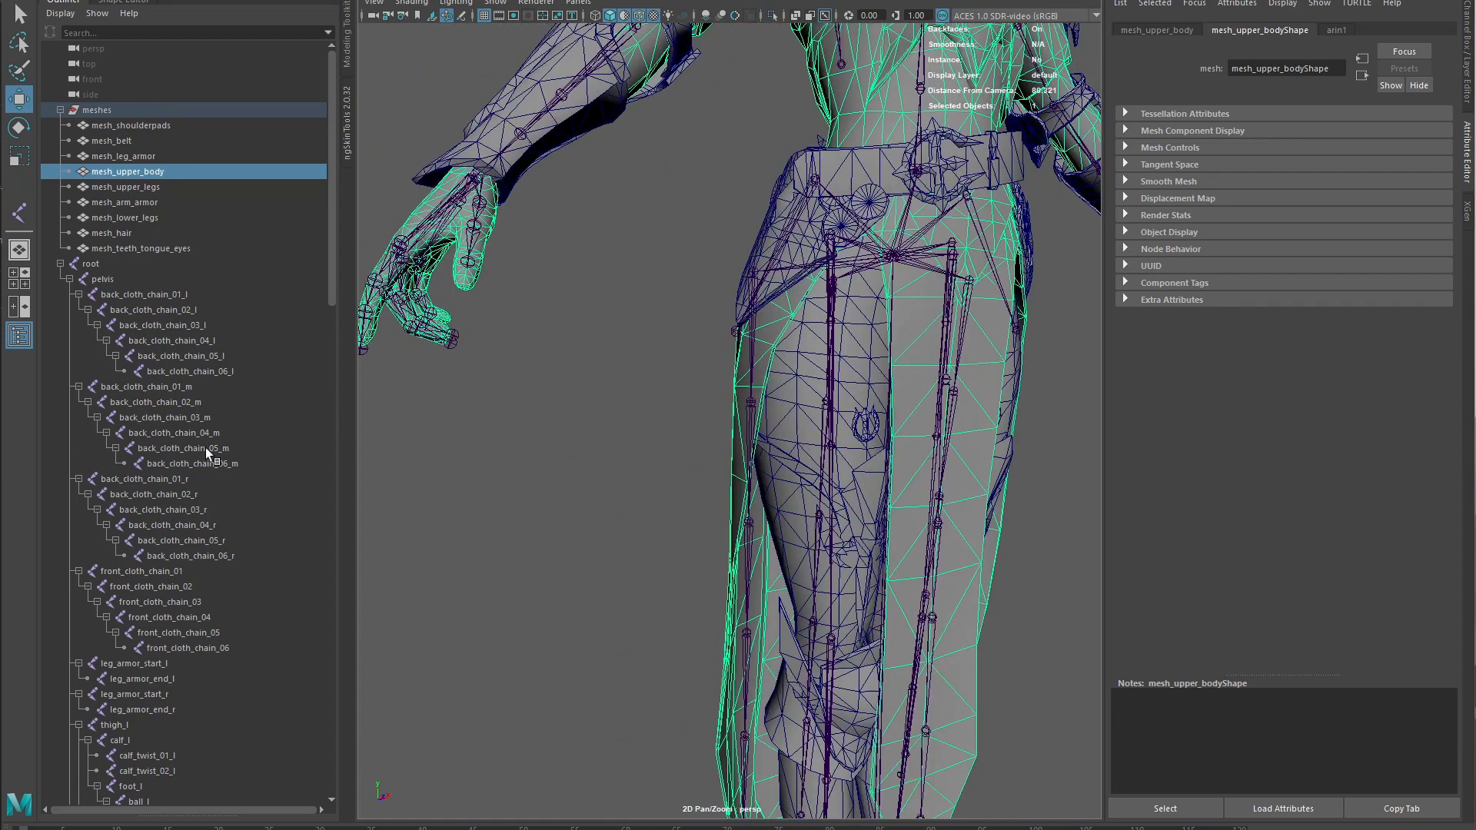
- Select the spine_01 joint and inspect its placement in the torso from the side
{"action": "scroll", "coordinate": [205, 447], "scroll_direction": "down", "scroll_amount": 4}
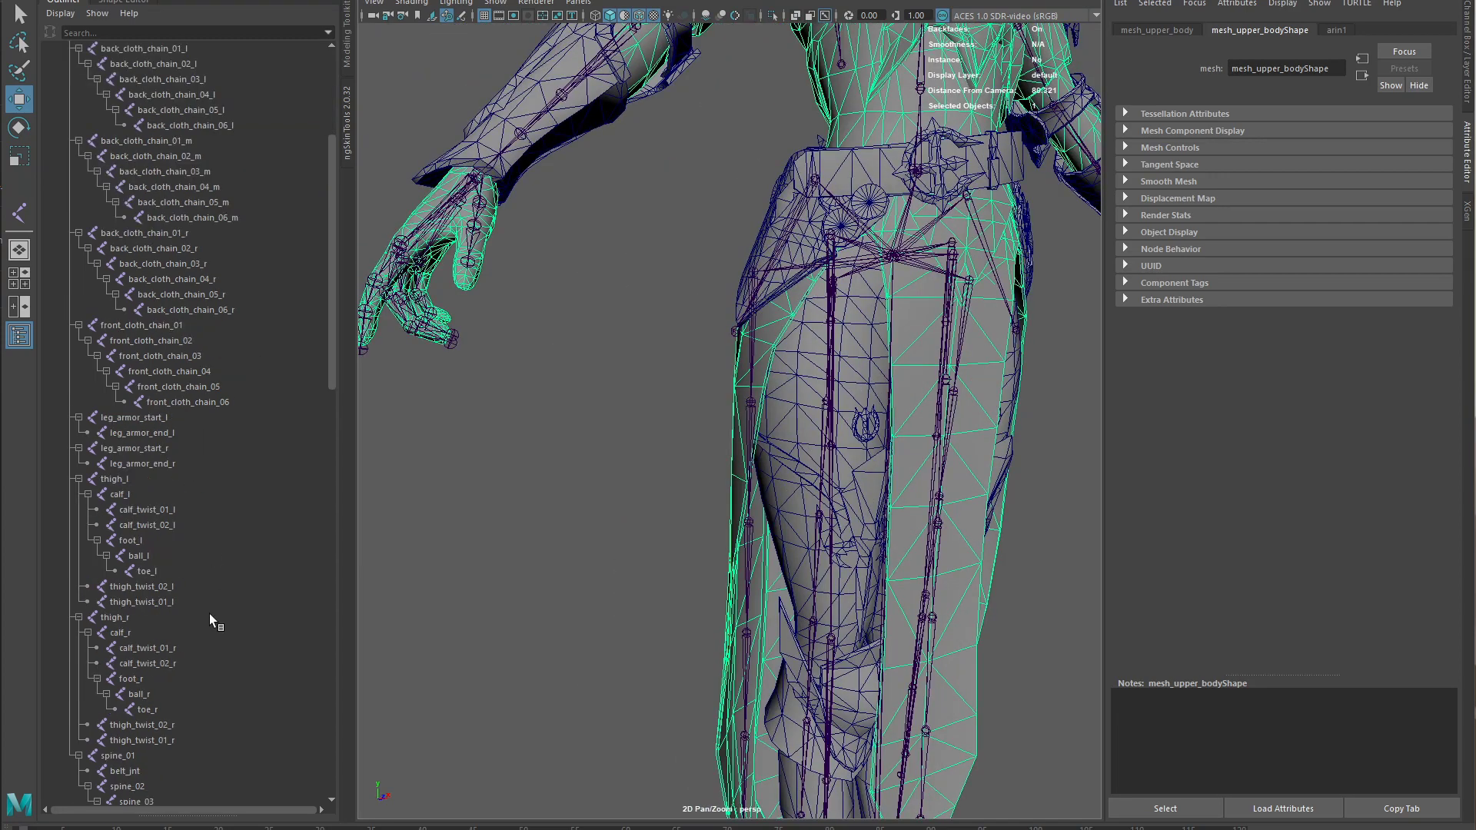
{"action": "left_click", "coordinate": [123, 756]}
{"action": "key", "text": "f"}
{"action": "left_click_drag", "start_coordinate": [705, 410], "coordinate": [671, 436], "text": "alt"}
{"action": "scroll", "coordinate": [254, 588], "scroll_direction": "down", "scroll_amount": 5}
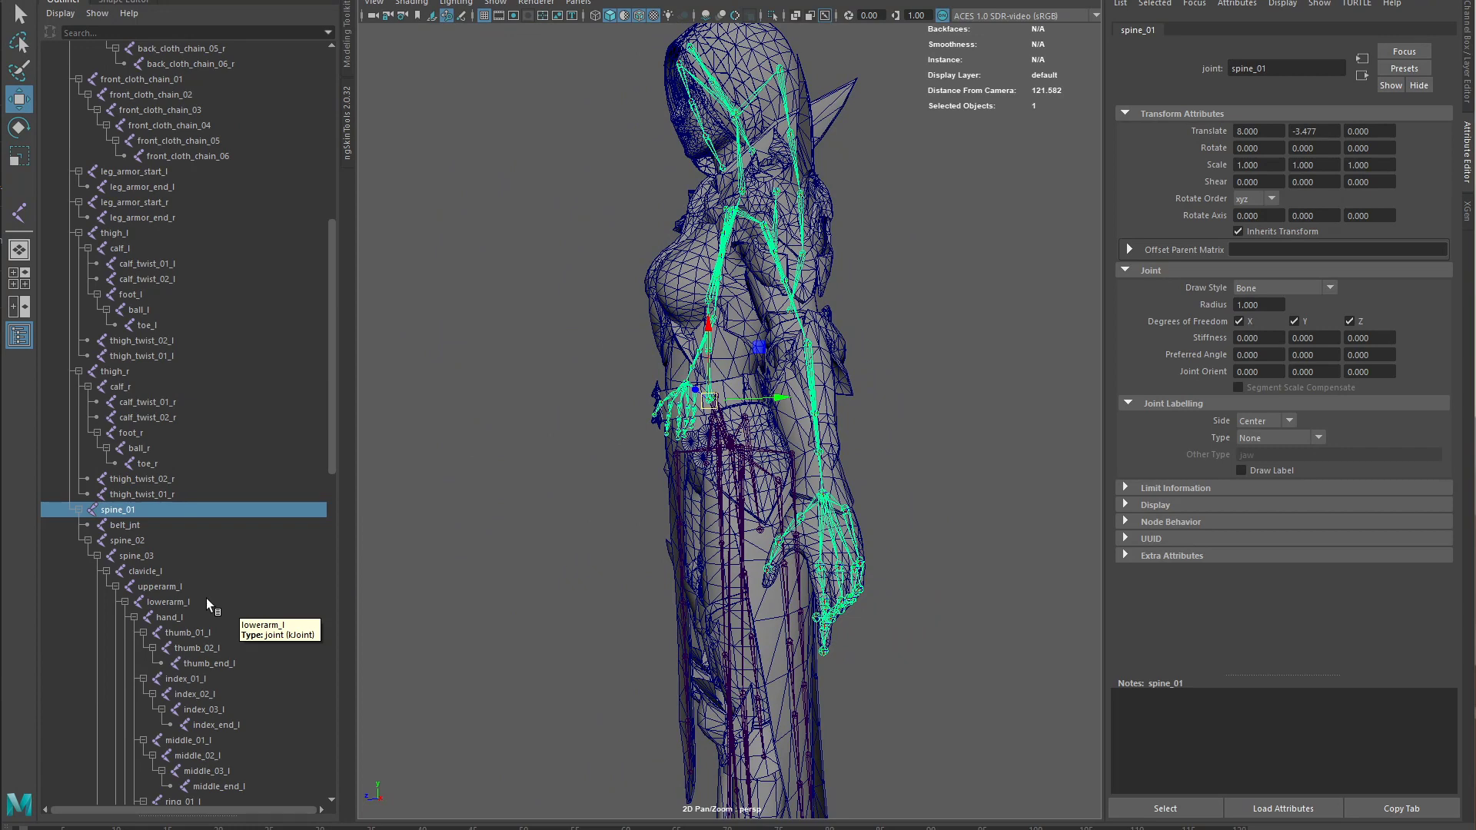
{"action": "key", "text": "f"}
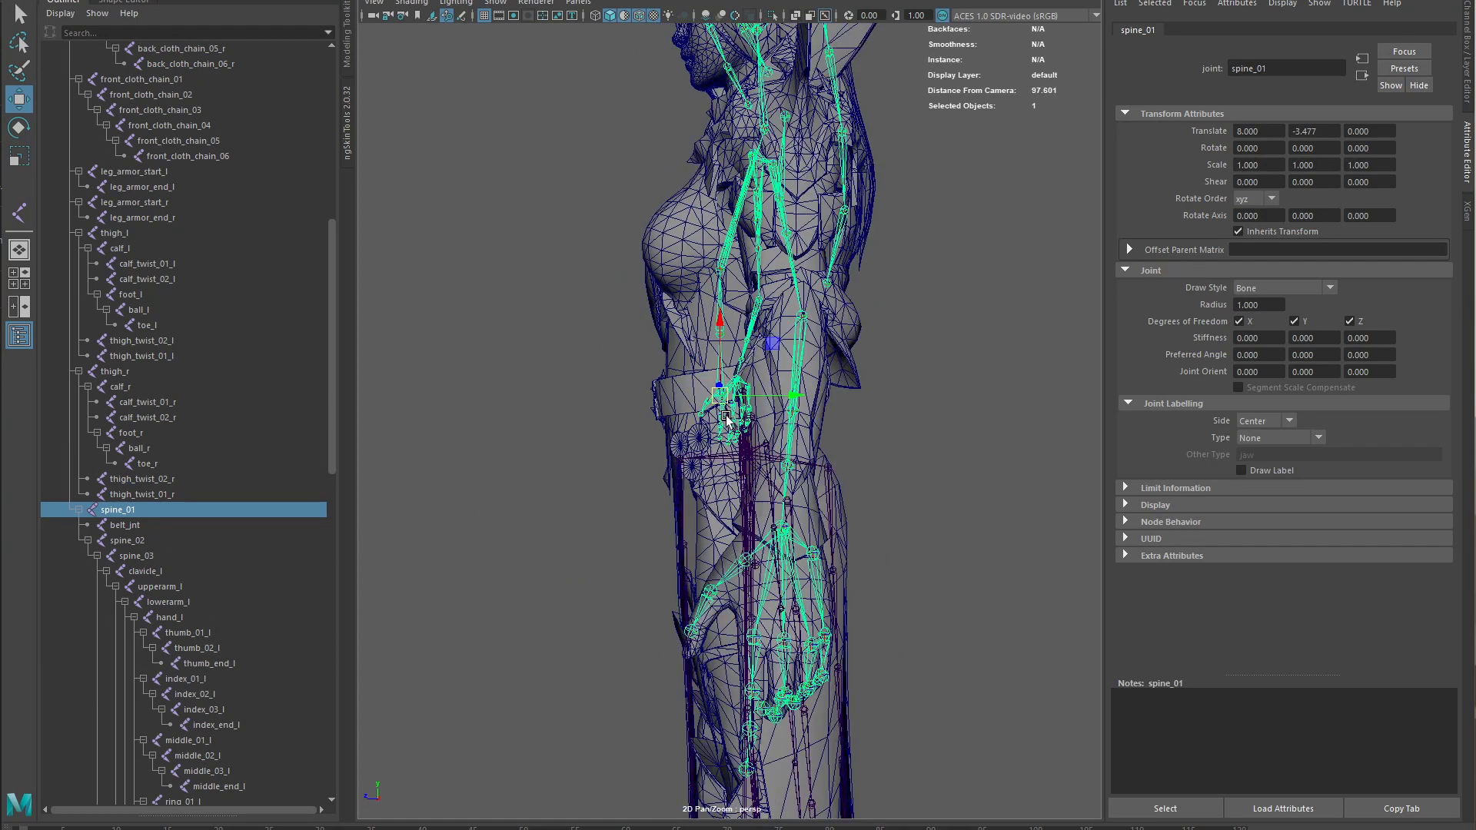
- Select spine_01, spine_02 and spine_03 together, test-rotate them from the side view, and undo the rotation
{"action": "left_click", "coordinate": [149, 538]}
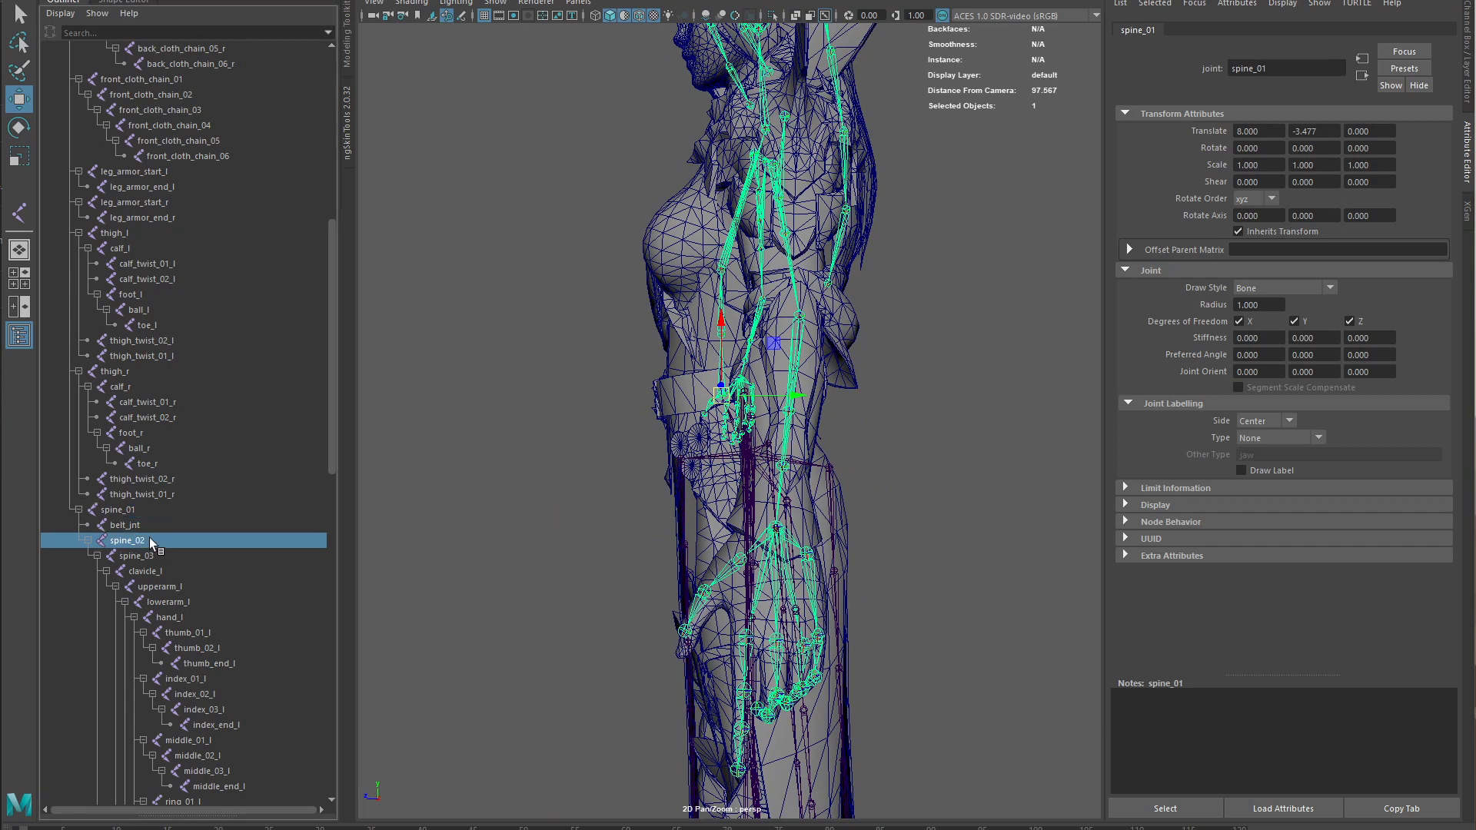
{"action": "left_click", "coordinate": [140, 514]}
{"action": "left_click_drag", "start_coordinate": [152, 547], "coordinate": [167, 564], "text": "ctrl"}
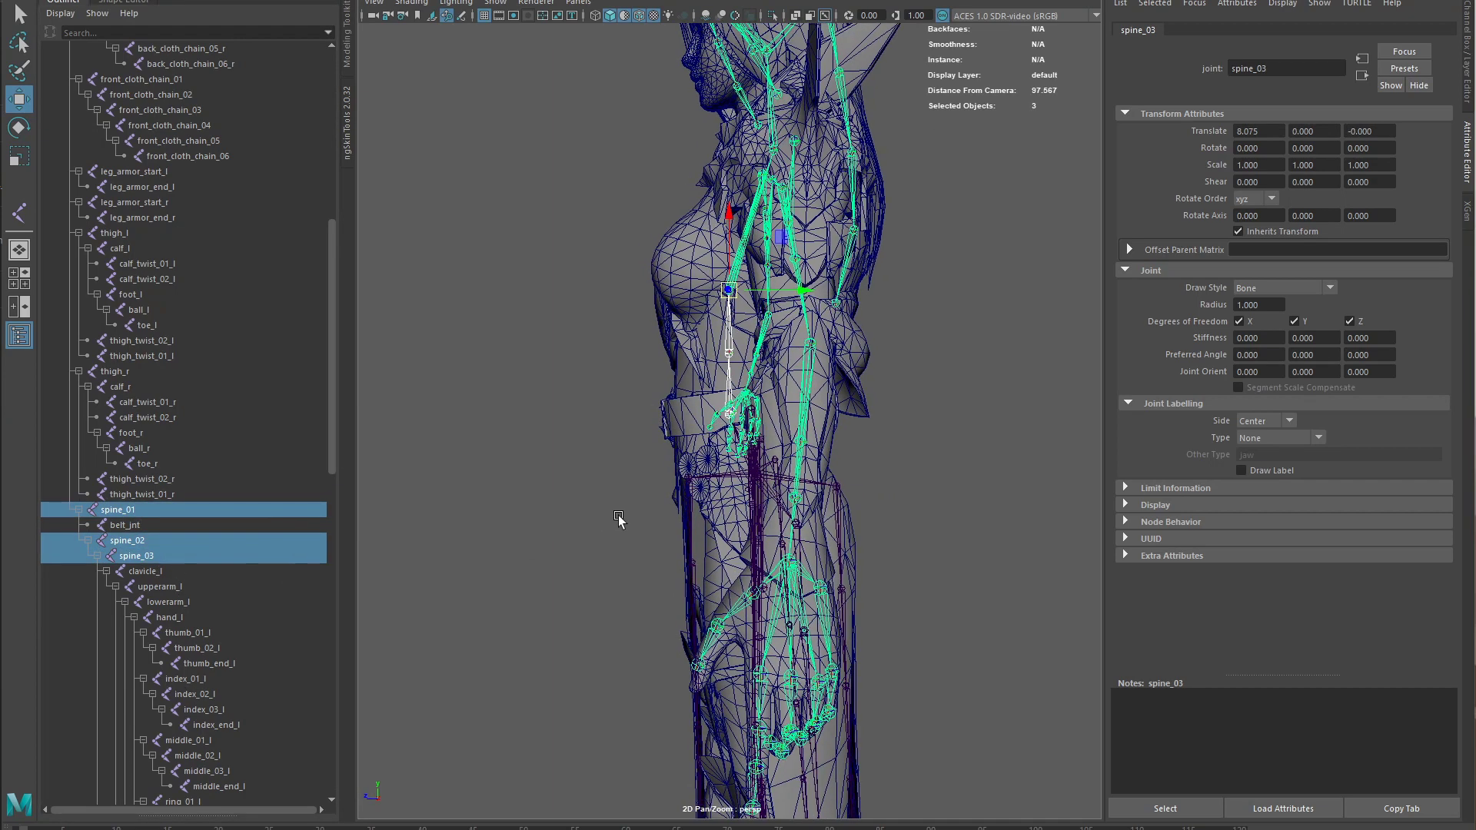
{"action": "key", "text": "e"}
{"action": "left_click_drag", "start_coordinate": [675, 294], "coordinate": [695, 257]}
{"action": "key", "text": "ctrl+z"}
- Test-rotate the three selected spine joints from the front view and undo the rotation
{"action": "left_click_drag", "start_coordinate": [647, 420], "coordinate": [791, 421], "text": "alt"}
{"action": "left_click_drag", "start_coordinate": [674, 297], "coordinate": [696, 295], "text": "alt"}
{"action": "mouse_move", "coordinate": [677, 454]}
{"action": "left_mouse_down", "text": "alt"}
{"action": "mouse_move", "coordinate": [531, 448]}
{"action": "mouse_move", "coordinate": [679, 462]}
{"action": "left_mouse_up", "text": "alt"}
{"action": "left_click_drag", "start_coordinate": [726, 201], "coordinate": [703, 438], "text": "alt"}
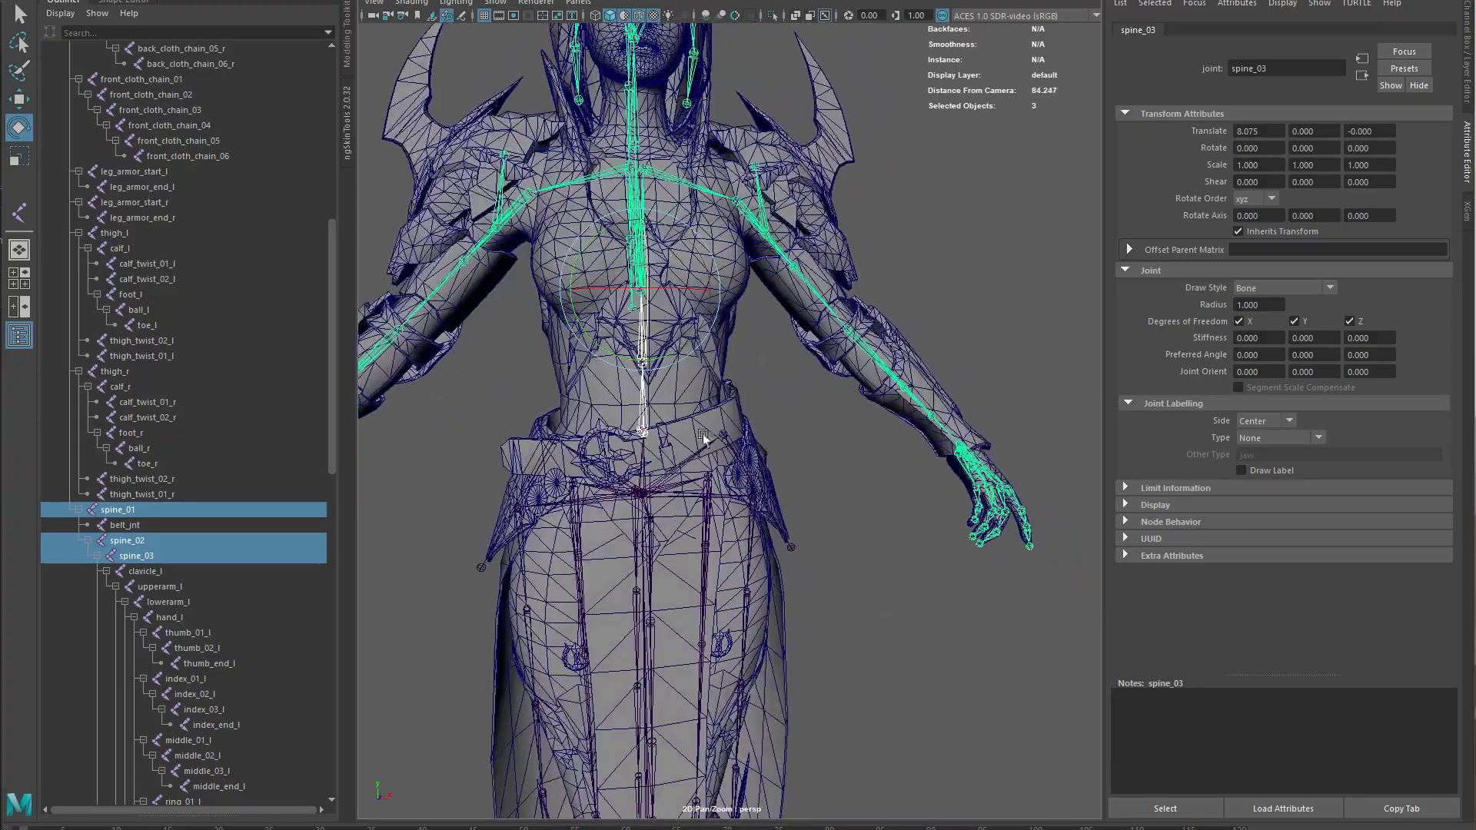
{"action": "scroll", "coordinate": [618, 360], "scroll_direction": "up", "scroll_amount": 2}
{"action": "left_click_drag", "start_coordinate": [624, 359], "coordinate": [667, 383]}
{"action": "key", "text": "ctrl+z"}
- Select the clavicle_l joint and examine its placement from above and from the front
{"action": "left_click", "coordinate": [163, 574]}
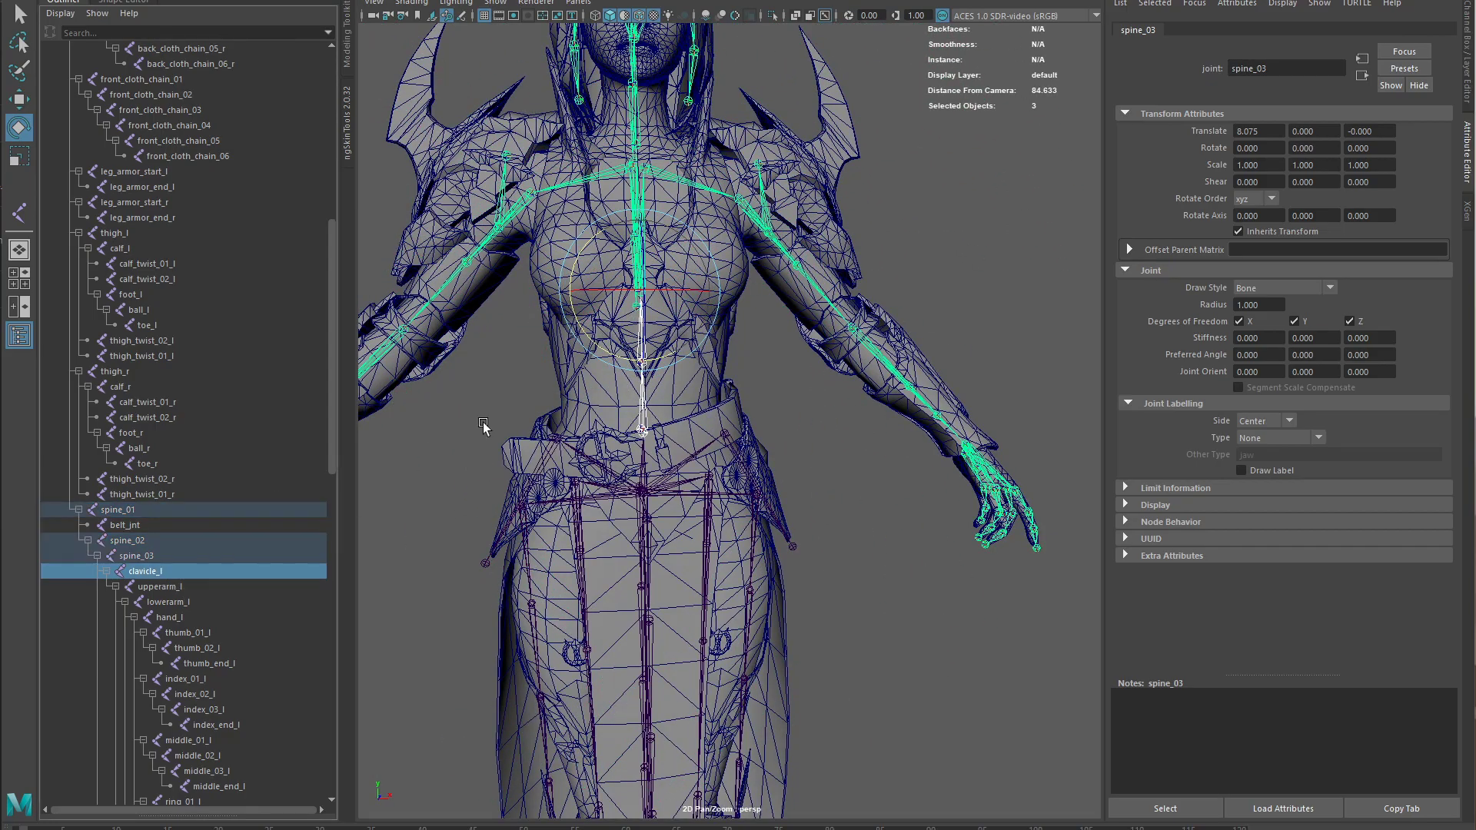
{"action": "middle_click_drag", "start_coordinate": [824, 260], "coordinate": [870, 366], "text": "alt"}
{"action": "key", "text": "w"}
{"action": "scroll", "coordinate": [824, 339], "scroll_direction": "up", "scroll_amount": 4}
{"action": "left_click_drag", "start_coordinate": [823, 339], "coordinate": [722, 281], "text": "alt"}
{"action": "left_click_drag", "start_coordinate": [907, 202], "coordinate": [709, 243], "text": "alt"}
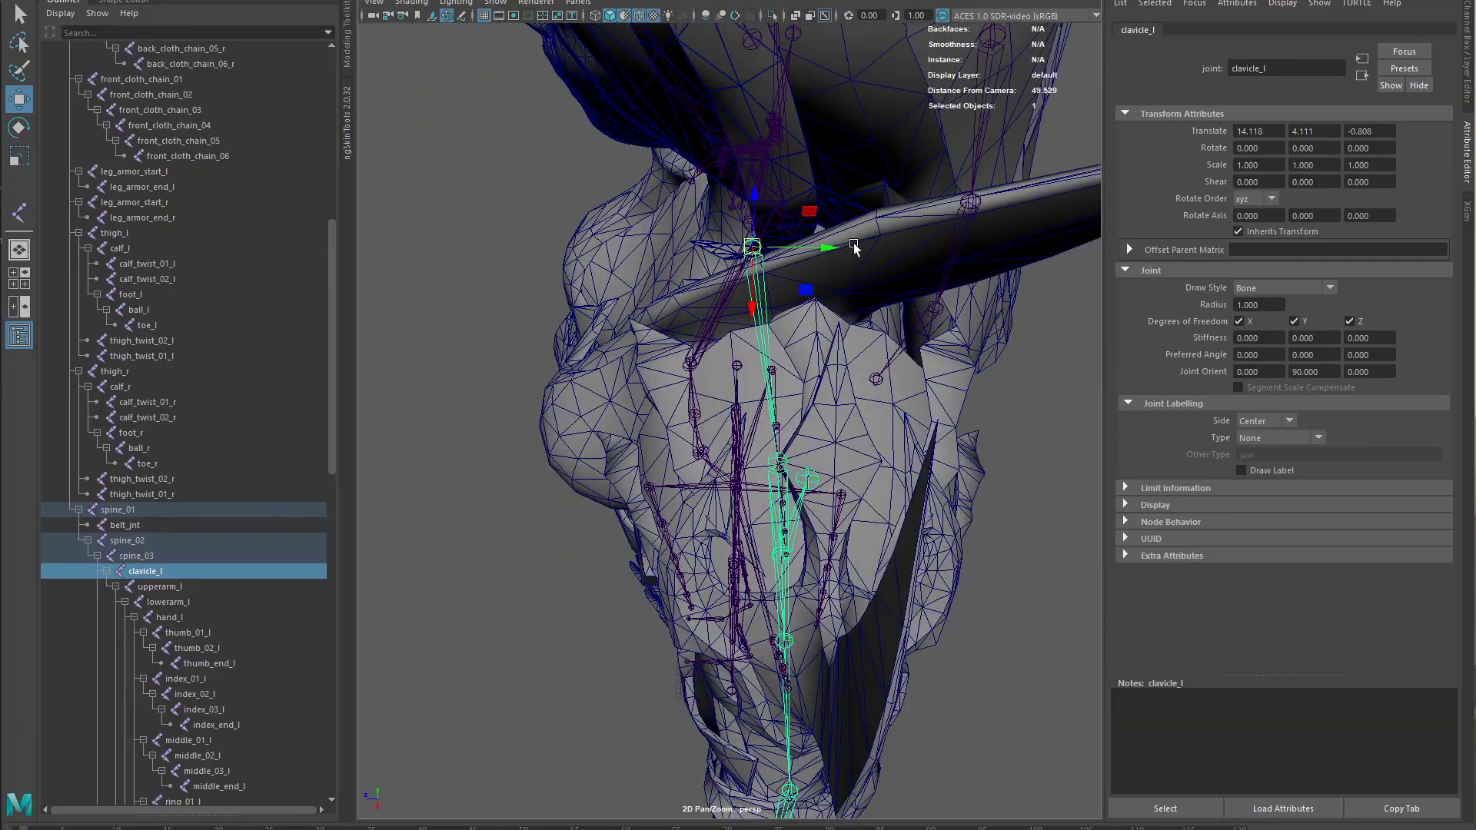
{"action": "left_click_drag", "start_coordinate": [838, 345], "coordinate": [736, 246], "text": "alt"}
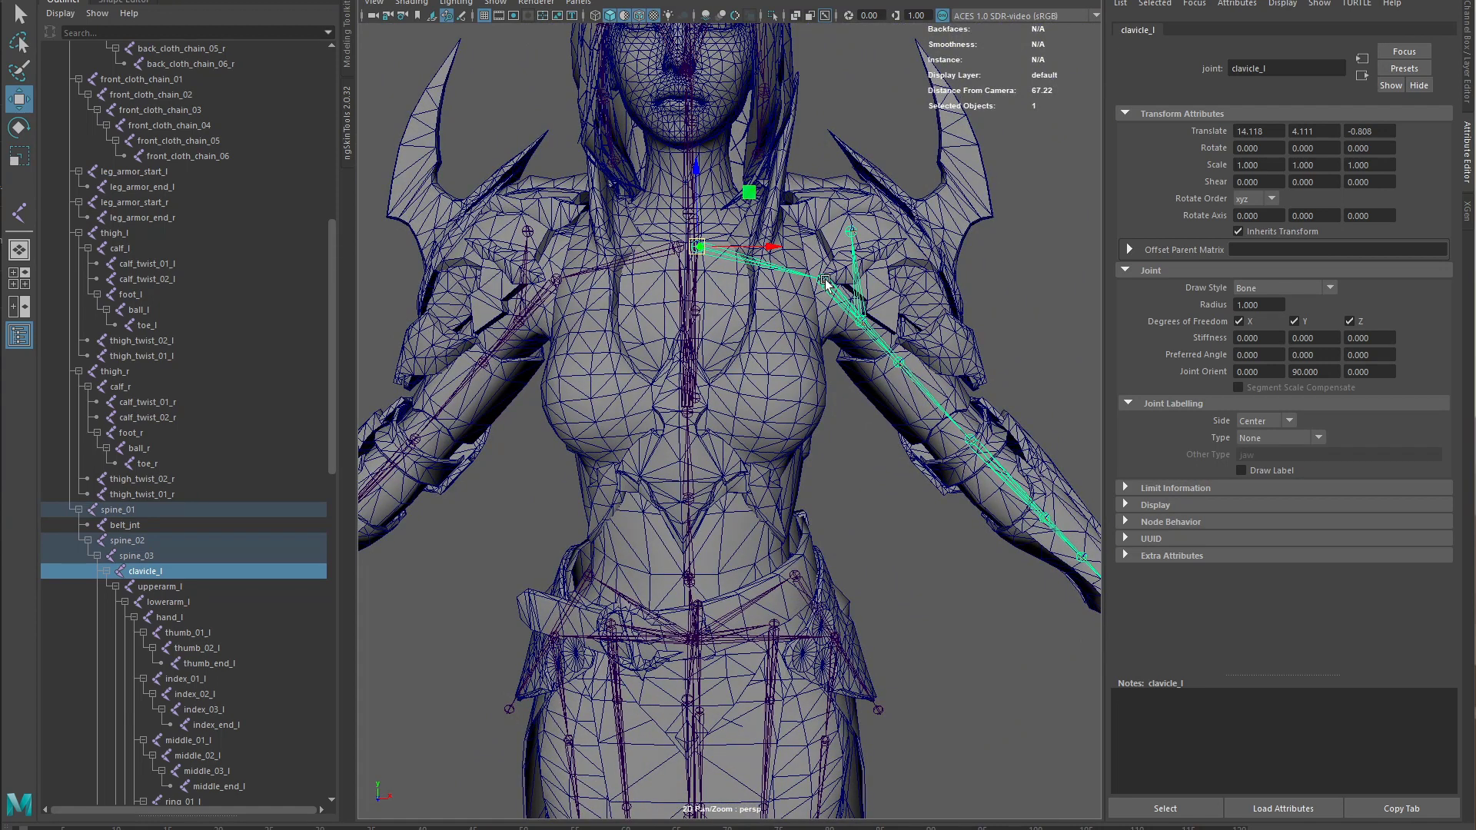
{"action": "scroll", "coordinate": [823, 369], "scroll_direction": "down", "scroll_amount": 3}
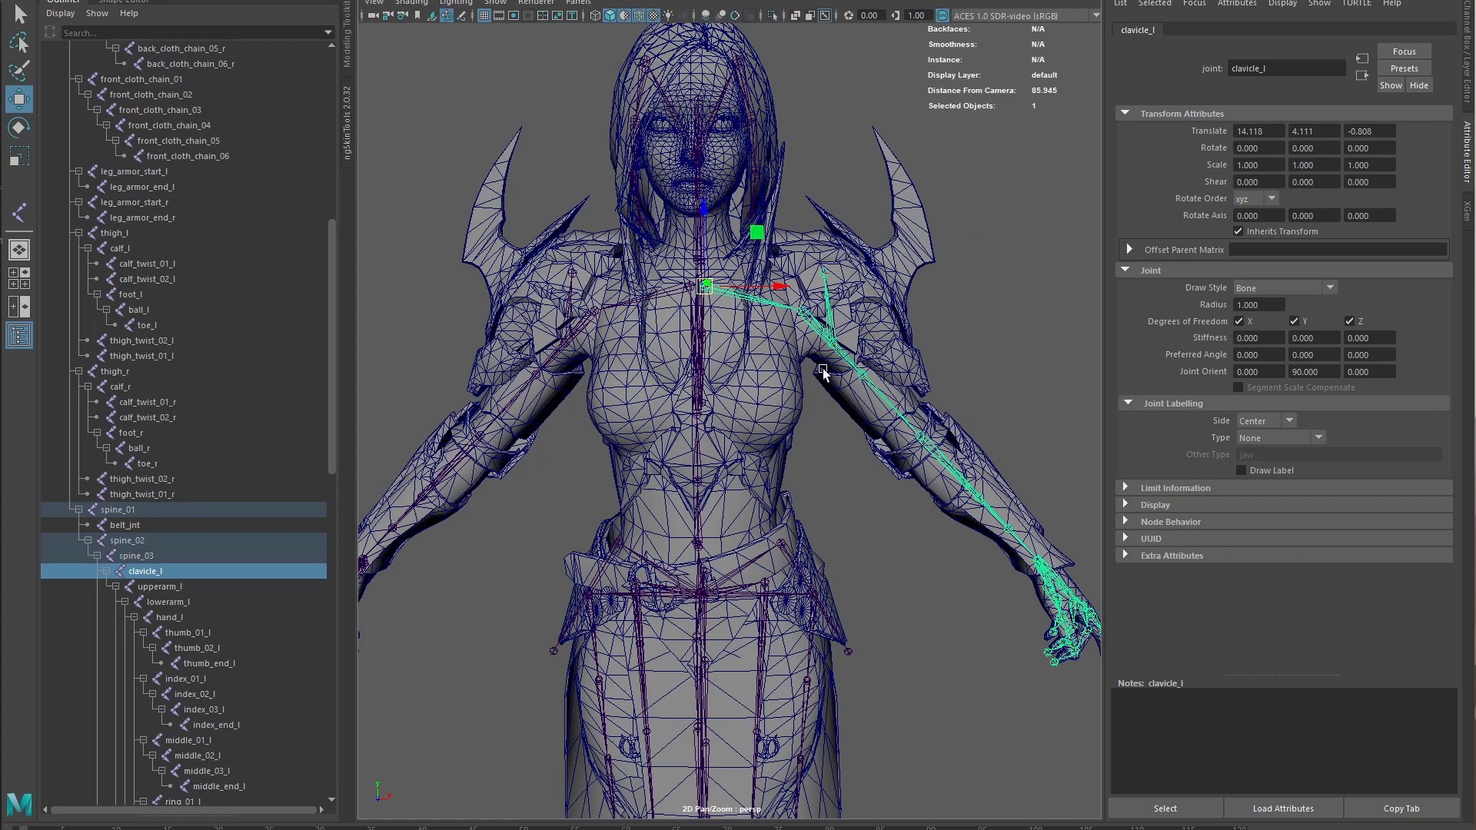
- Test-rotate the clavicle_l joint to check the shoulder movement, undo the rotation, and clear the selection
{"action": "key", "text": "e"}
{"action": "scroll", "coordinate": [827, 370], "scroll_direction": "up", "scroll_amount": 3}
{"action": "left_click_drag", "start_coordinate": [803, 421], "coordinate": [826, 425], "text": "alt"}
{"action": "scroll", "coordinate": [827, 426], "scroll_direction": "up", "scroll_amount": 1}
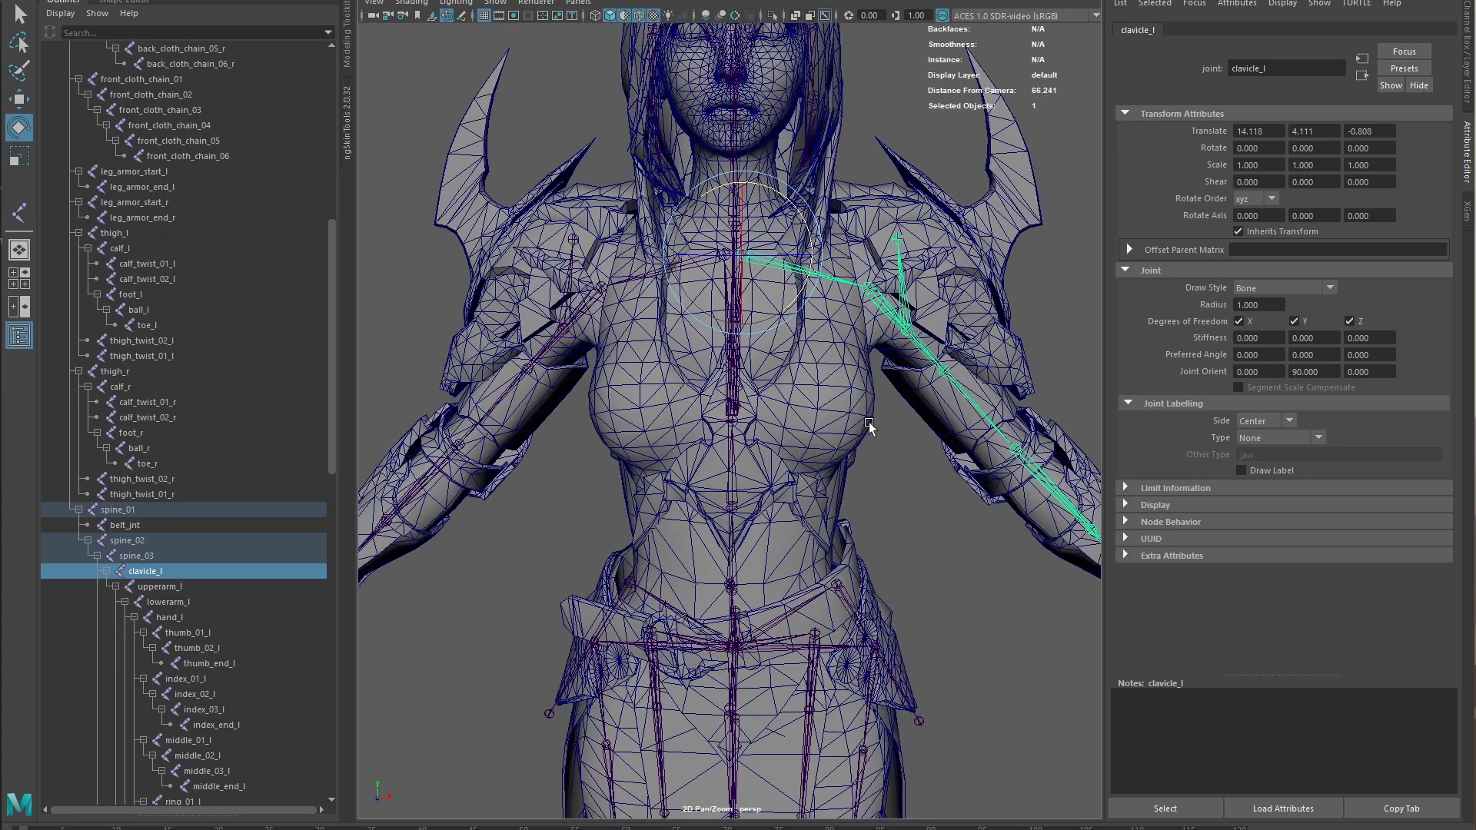
{"action": "left_click_drag", "start_coordinate": [783, 253], "coordinate": [784, 184]}
{"action": "key", "text": "ctrl+z"}
{"action": "left_click_drag", "start_coordinate": [838, 301], "coordinate": [904, 399], "text": "alt"}
{"action": "key", "text": "ctrl+z"}
{"action": "key", "text": "ctrl+z"}
{"action": "left_click", "coordinate": [943, 513]}
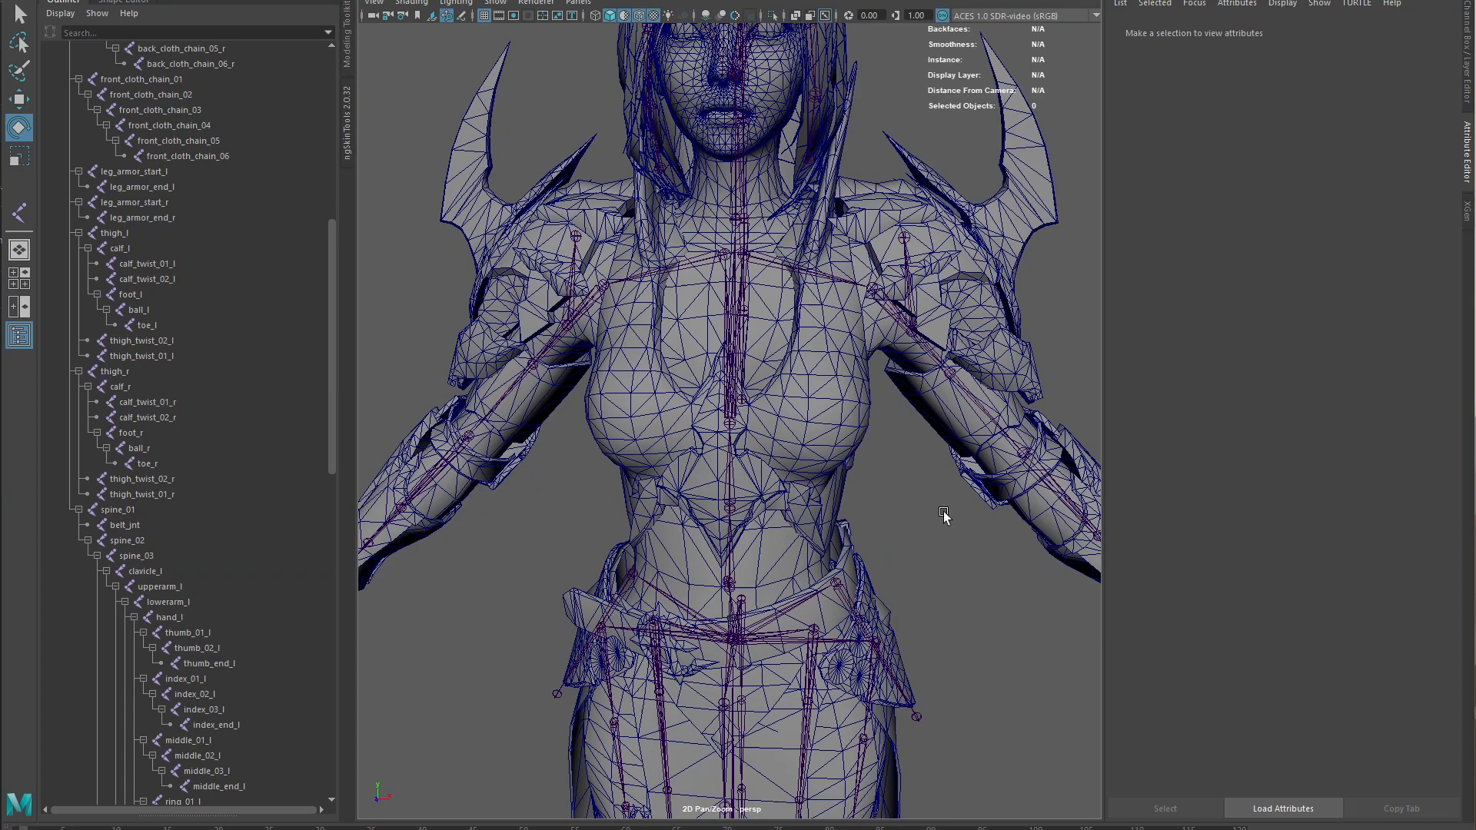
- Reselect the clavicle_l joint in the viewport and inspect its rotation pivot relative to the shoulder
{"action": "left_click_drag", "start_coordinate": [870, 489], "coordinate": [915, 490], "text": "alt"}
{"action": "left_click", "coordinate": [757, 259]}
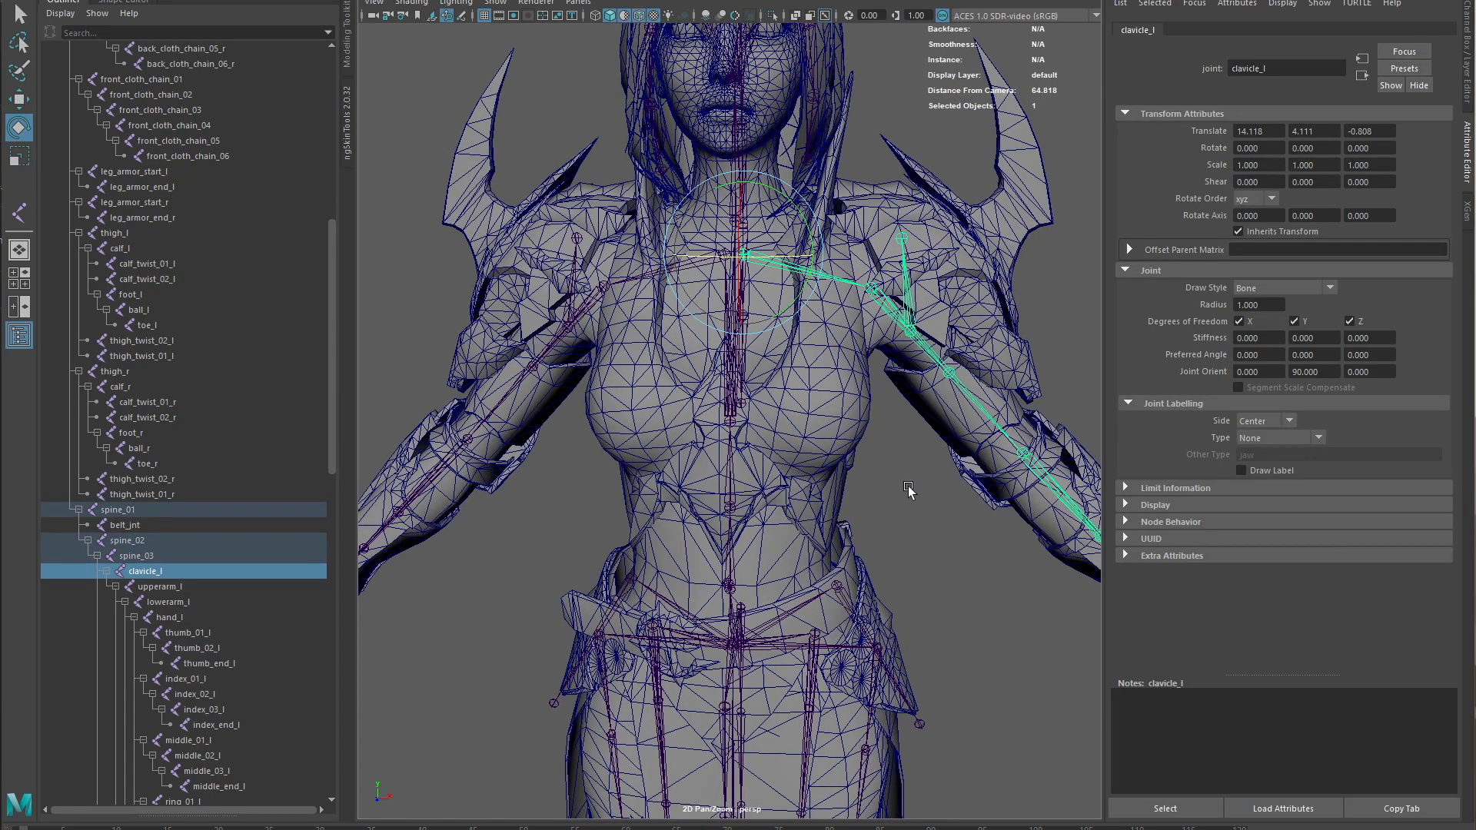
{"action": "right_click_drag", "start_coordinate": [907, 486], "coordinate": [889, 509], "text": "alt"}
{"action": "left_click_drag", "start_coordinate": [852, 429], "coordinate": [864, 401], "text": "alt"}
{"action": "key", "text": "w"}
{"action": "key", "text": "e"}
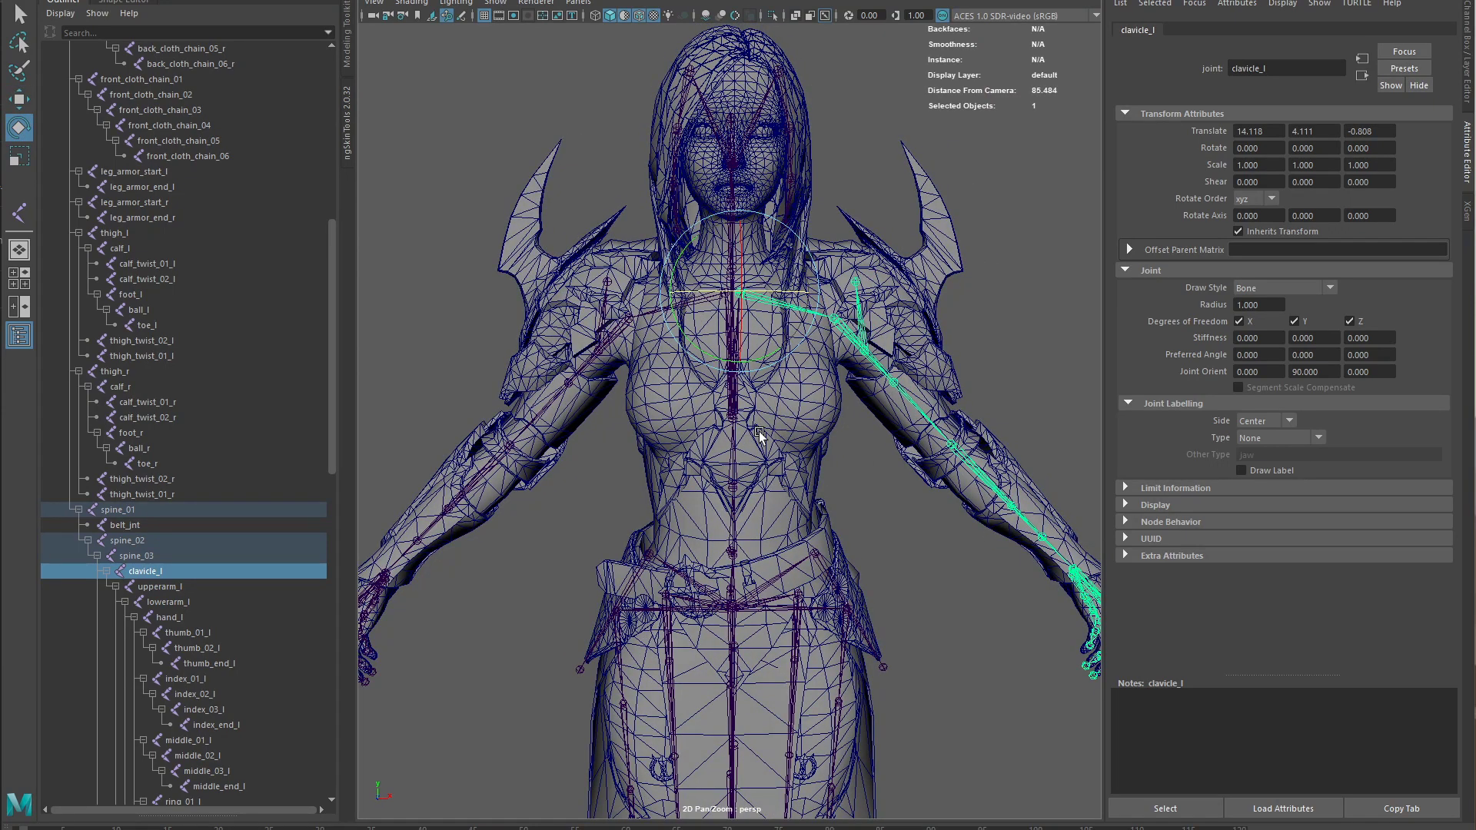
{"action": "scroll", "coordinate": [859, 467], "scroll_direction": "up", "scroll_amount": 3}
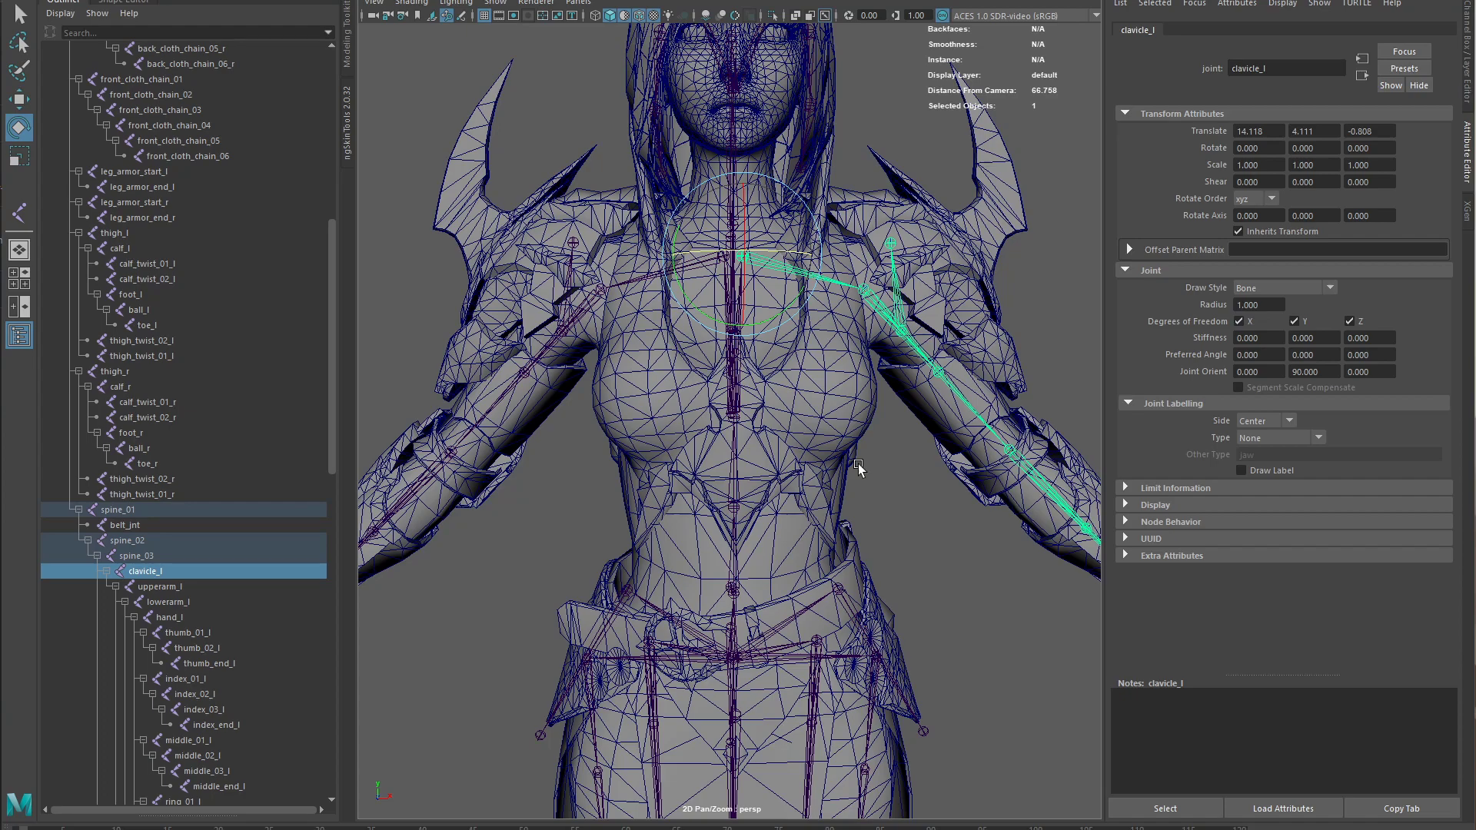
- Select the lowerarm_l joint and inspect the elbow and forearm placement
{"action": "left_click", "coordinate": [958, 536]}
{"action": "right_click_drag", "start_coordinate": [932, 532], "coordinate": [843, 492], "text": "alt"}
{"action": "mouse_move", "coordinate": [843, 499]}
{"action": "left_mouse_down", "text": "alt"}
{"action": "mouse_move", "coordinate": [807, 504]}
{"action": "mouse_move", "coordinate": [839, 501]}
{"action": "left_mouse_up", "text": "alt"}
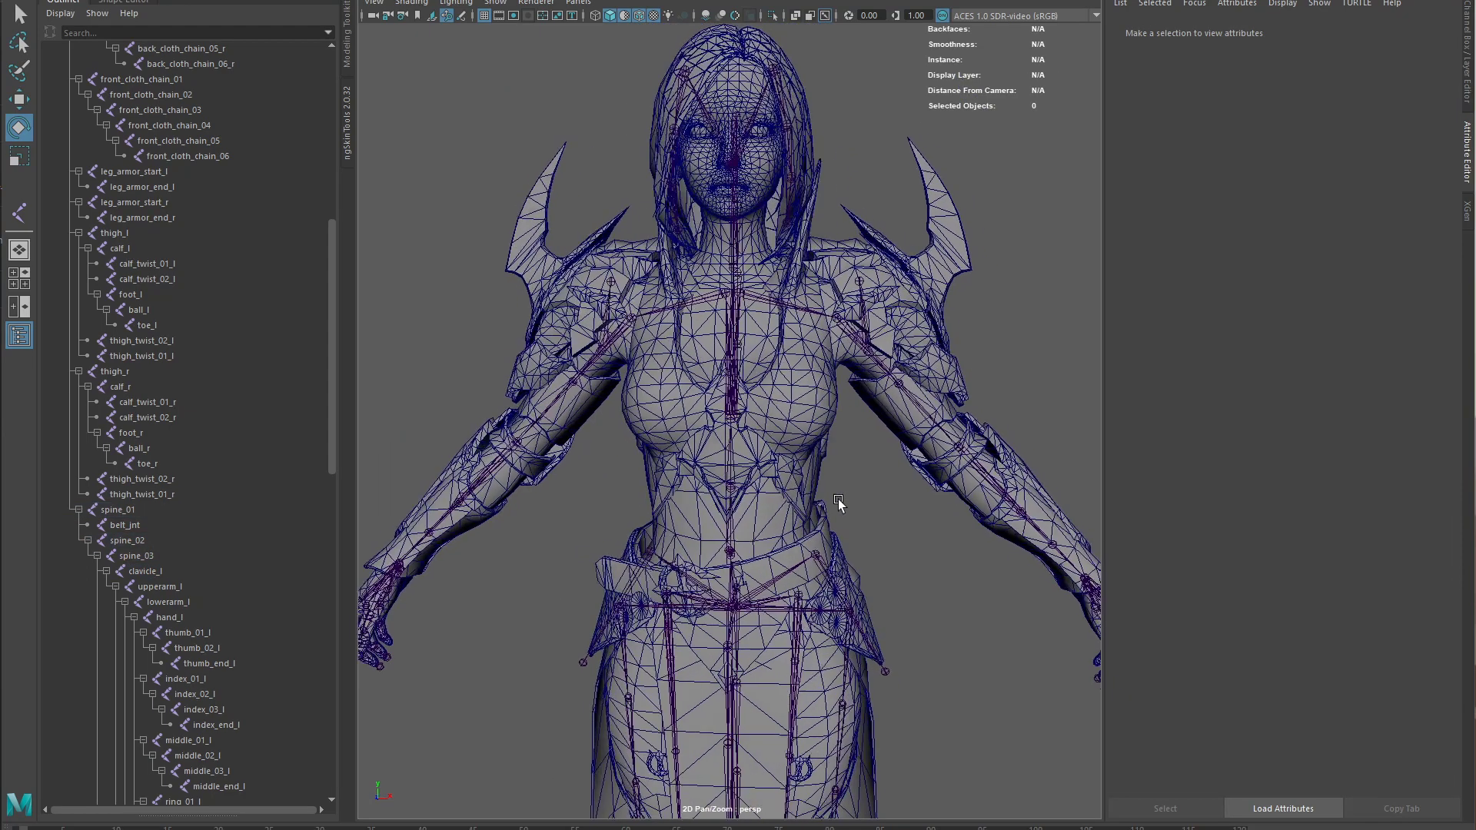
{"action": "scroll", "coordinate": [839, 502], "scroll_direction": "up", "scroll_amount": 3}
{"action": "left_click", "coordinate": [169, 602]}
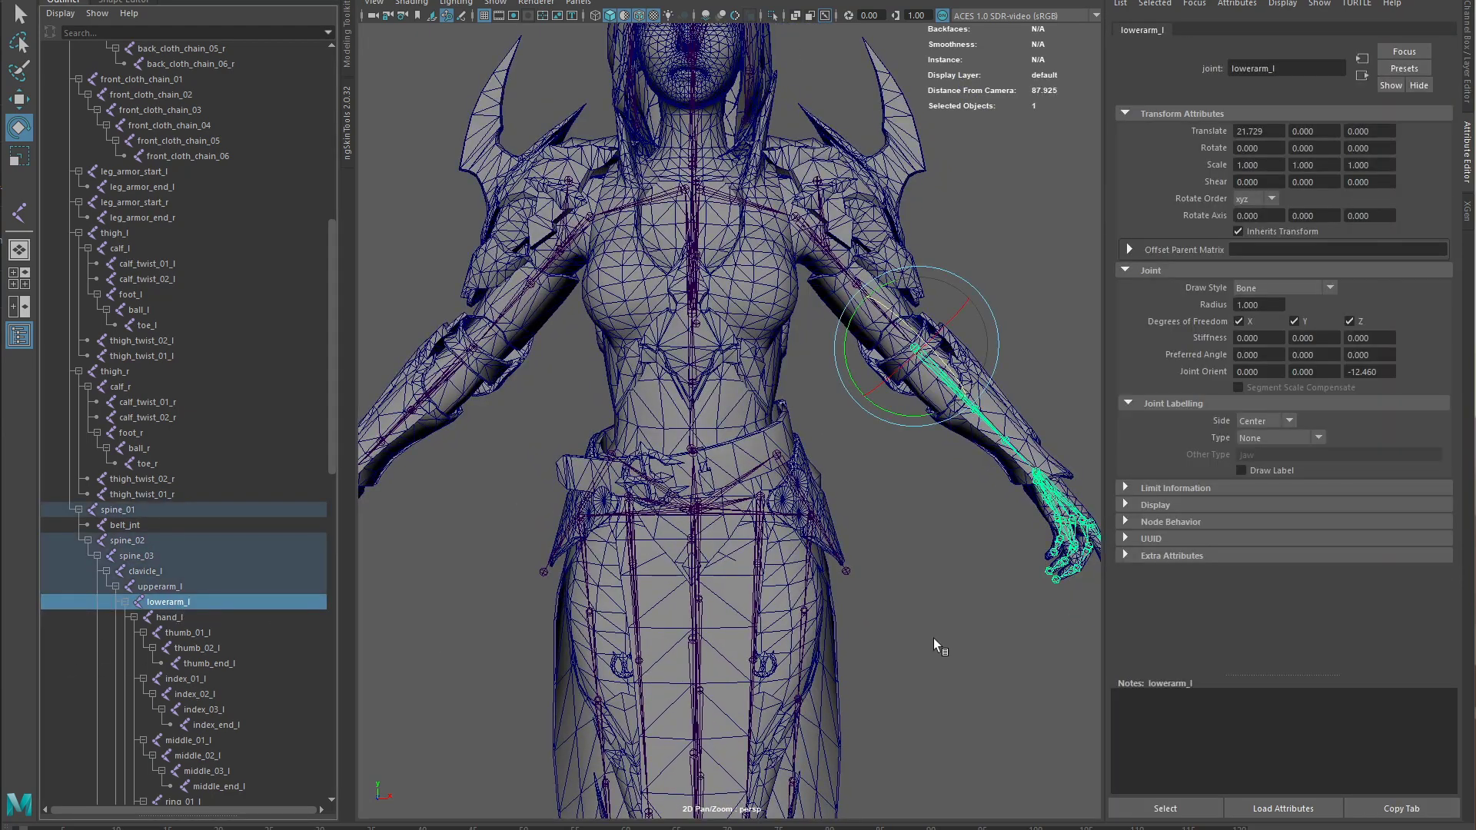
{"action": "scroll", "coordinate": [916, 451], "scroll_direction": "up", "scroll_amount": 6}
- Clear the selection and examine the finger and thumb joints of the character's left hand up close
{"action": "left_click", "coordinate": [821, 543]}
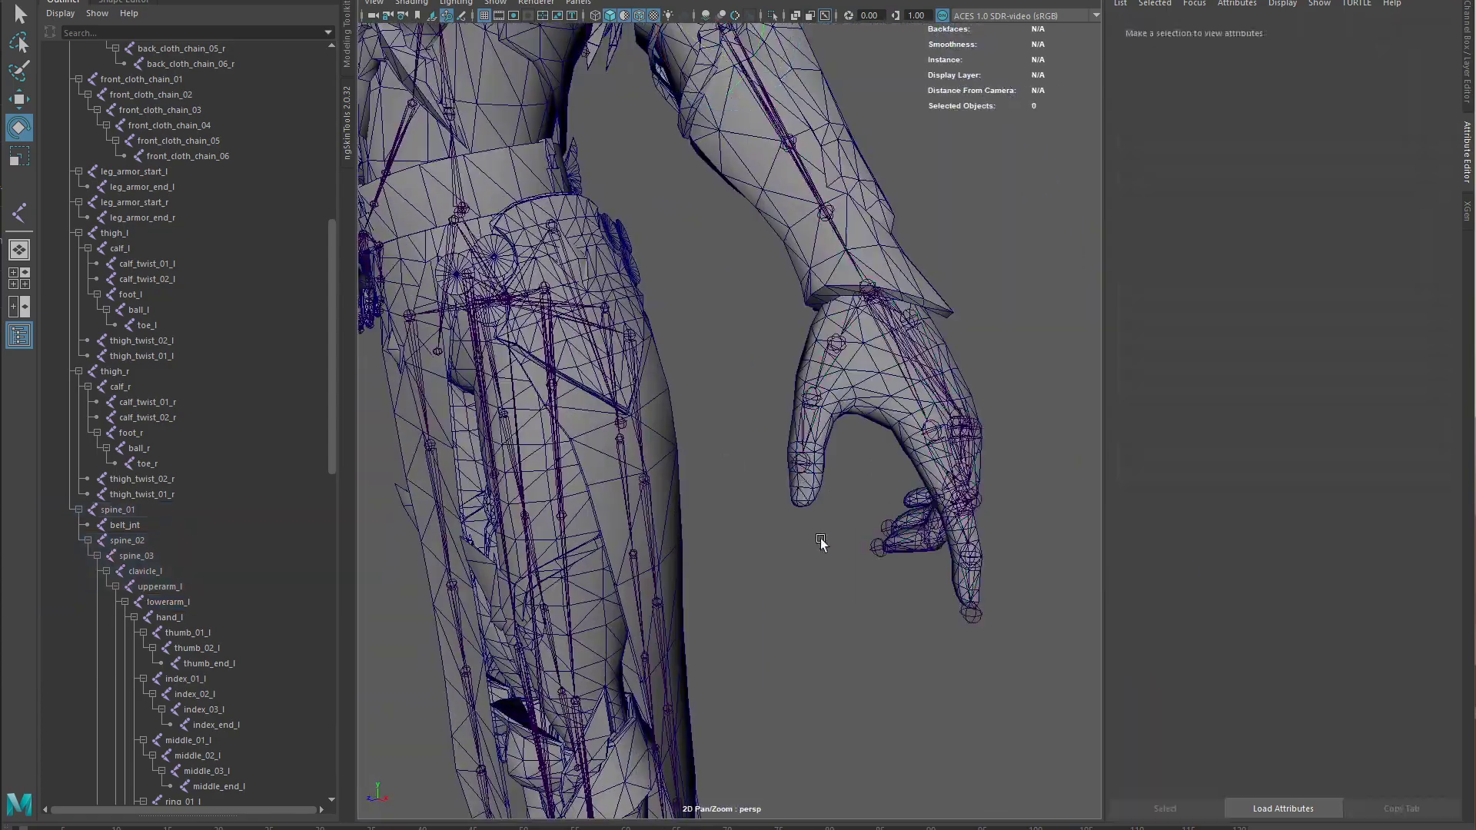
{"action": "scroll", "coordinate": [821, 543], "scroll_direction": "up", "scroll_amount": 6}
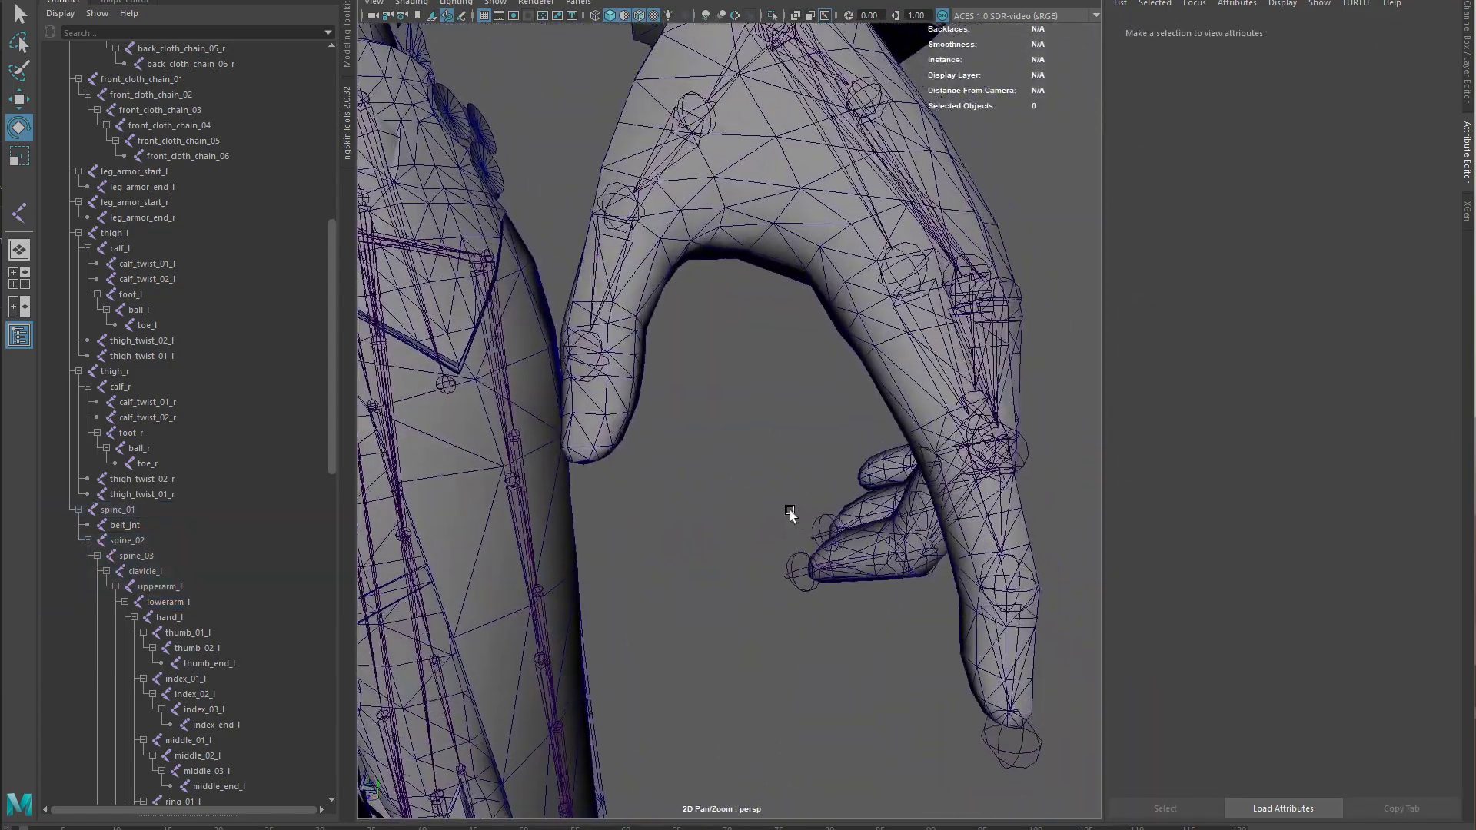
{"action": "left_click_drag", "start_coordinate": [789, 511], "coordinate": [907, 462], "text": "alt"}
{"action": "middle_click_drag", "start_coordinate": [699, 498], "coordinate": [538, 492], "text": "alt"}
{"action": "left_click_drag", "start_coordinate": [768, 478], "coordinate": [877, 372], "text": "alt"}
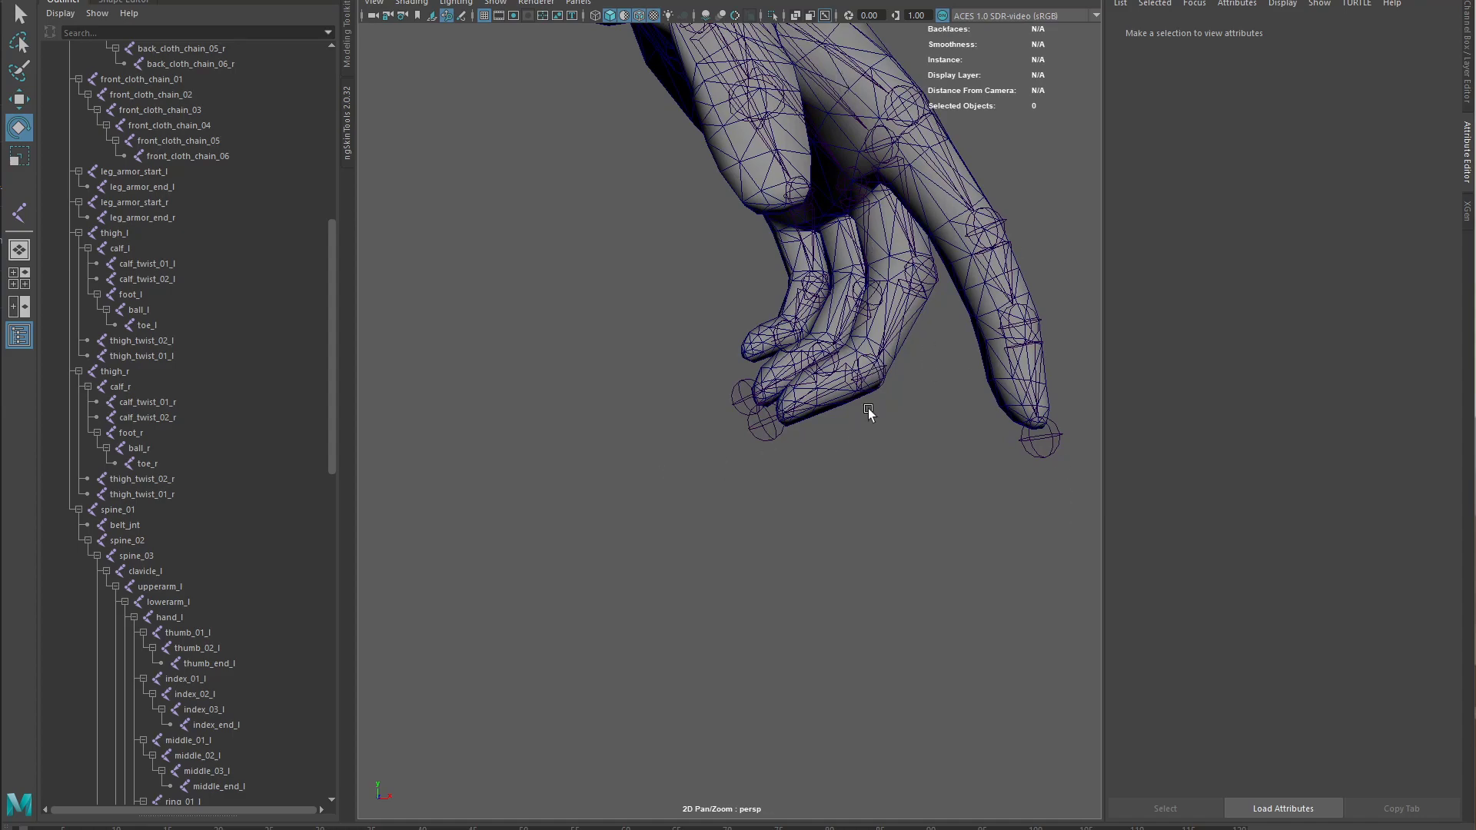
- Select the upperarm_l joint and inspect its placement between the shoulder and elbow
{"action": "scroll", "coordinate": [868, 413], "scroll_direction": "down", "scroll_amount": 5}
{"action": "scroll", "coordinate": [850, 372], "scroll_direction": "up", "scroll_amount": 8}
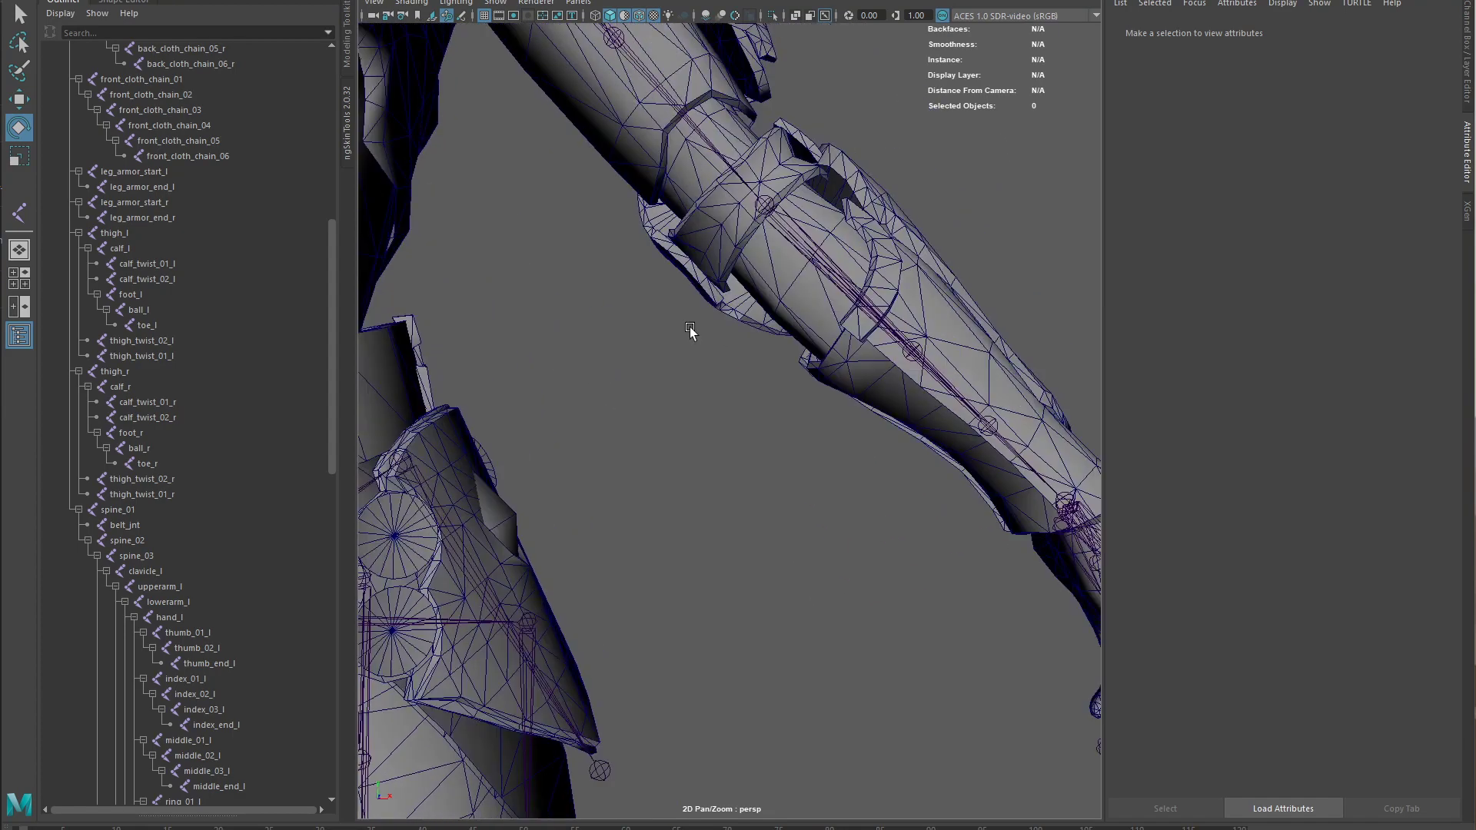
{"action": "scroll", "coordinate": [689, 330], "scroll_direction": "down", "scroll_amount": 4}
{"action": "scroll", "coordinate": [724, 308], "scroll_direction": "up", "scroll_amount": 2}
{"action": "left_click", "coordinate": [208, 587]}
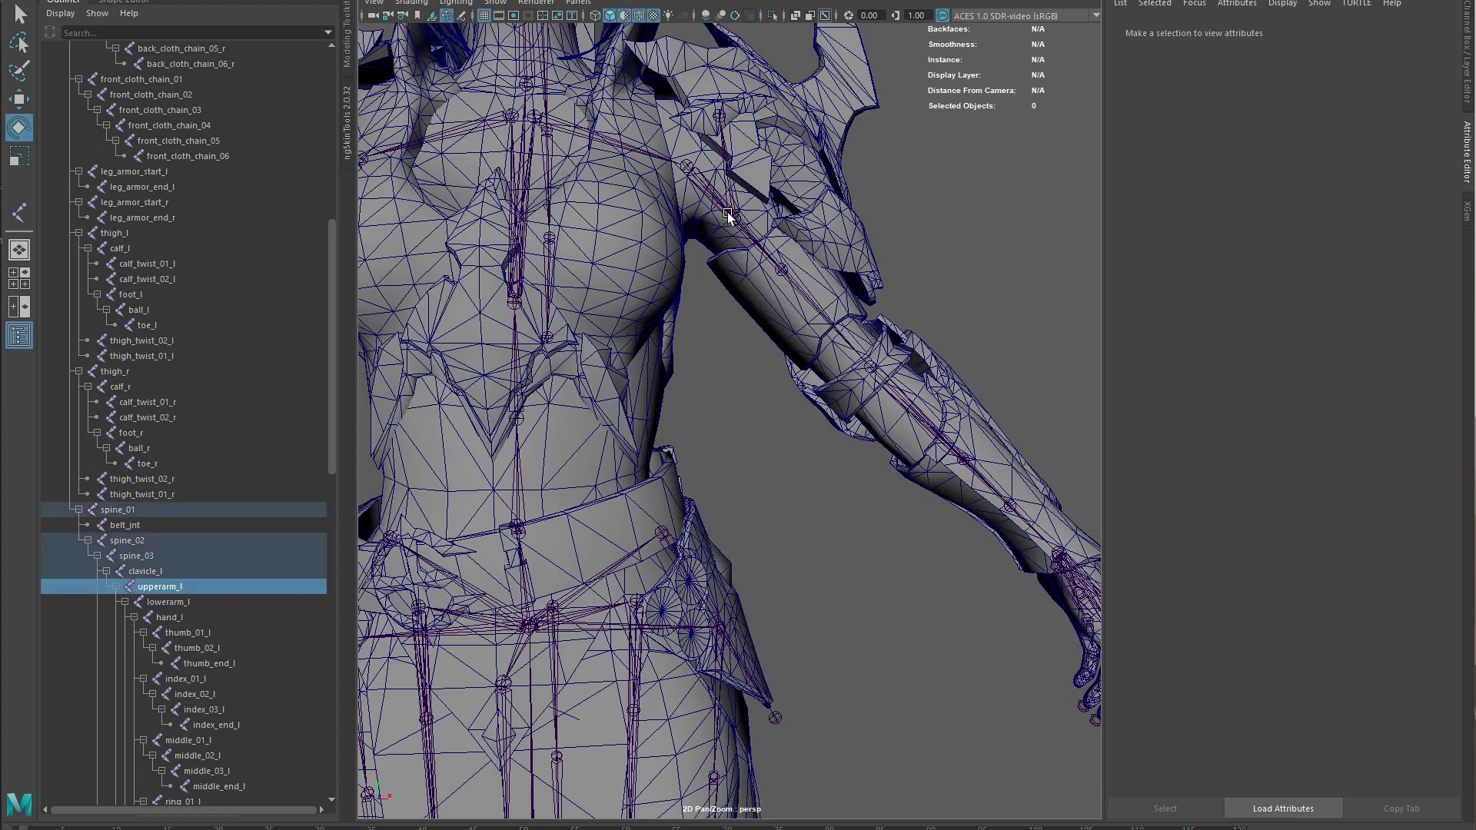
{"action": "key", "text": "w"}
- Select the lowerarm_twist_01_l, lowerarm_twist_02_l, upperarm_twist_01_l and upperarm_twist_02_l joints and inspect their spacing along the arm
{"action": "scroll", "coordinate": [223, 621], "scroll_direction": "down", "scroll_amount": 5}
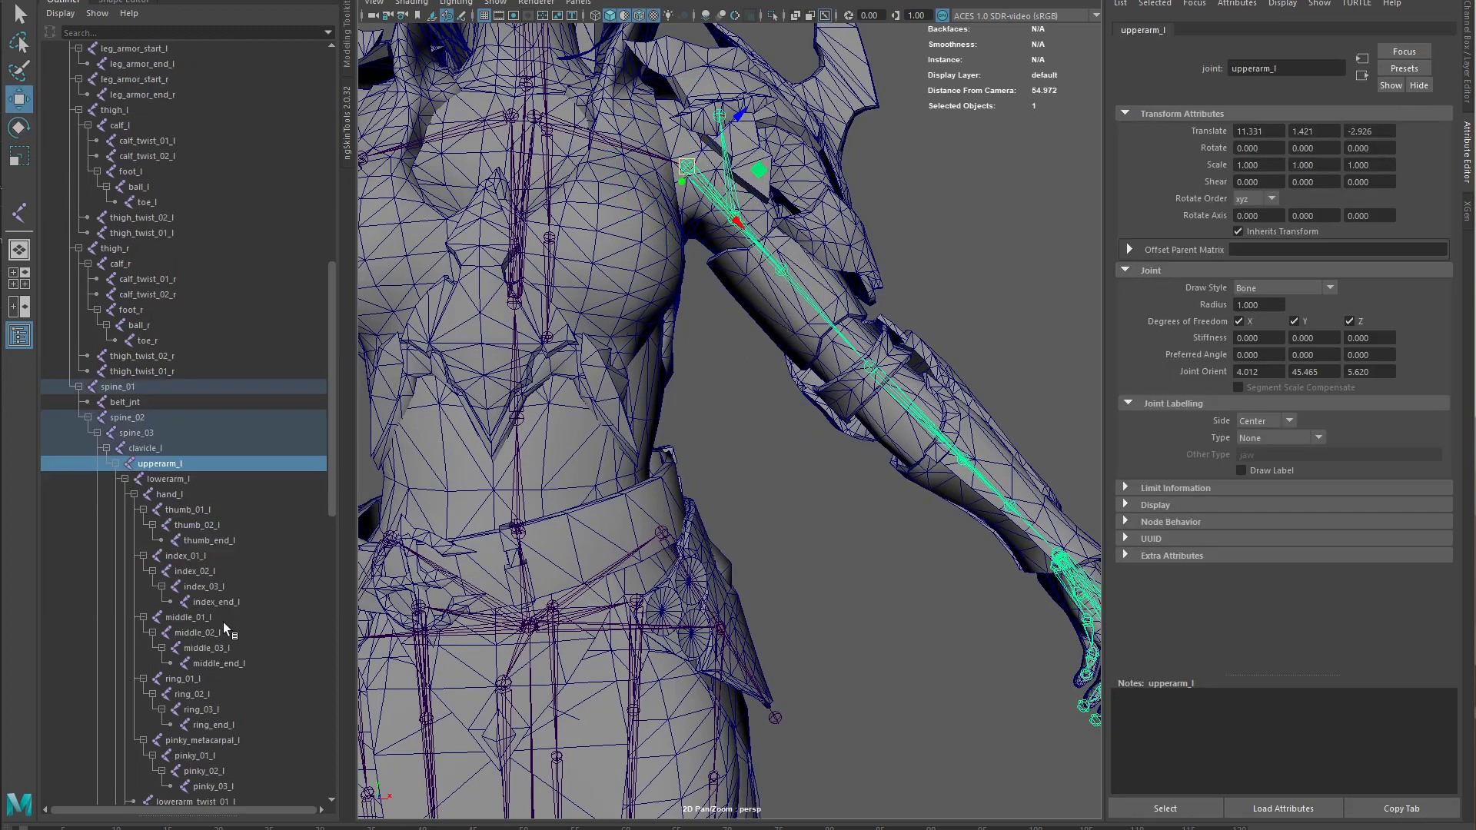
{"action": "left_click", "coordinate": [134, 372]}
{"action": "left_click", "coordinate": [206, 387]}
{"action": "key", "text": "f"}
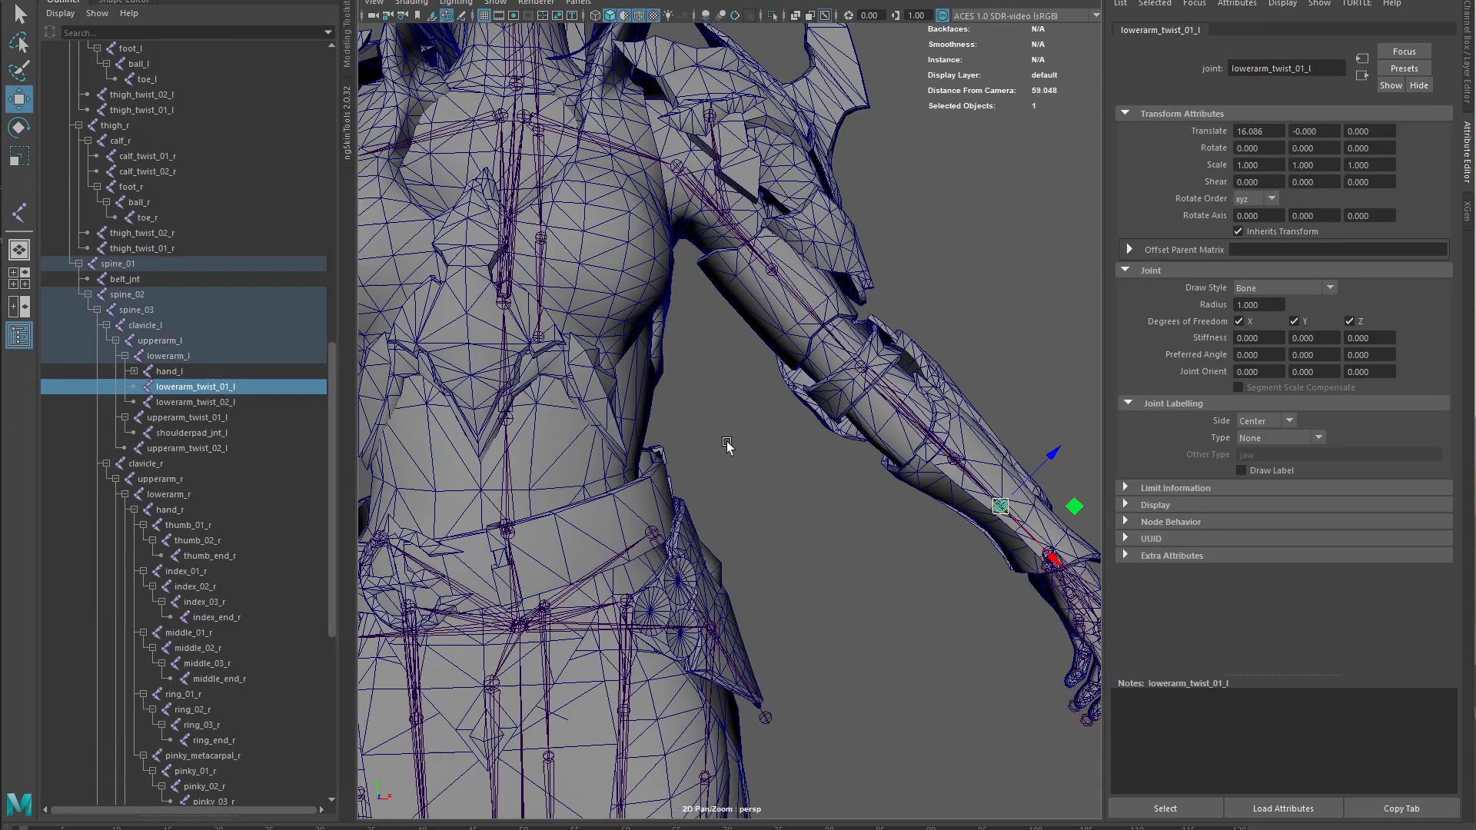
{"action": "left_click", "coordinate": [218, 402], "text": "shift"}
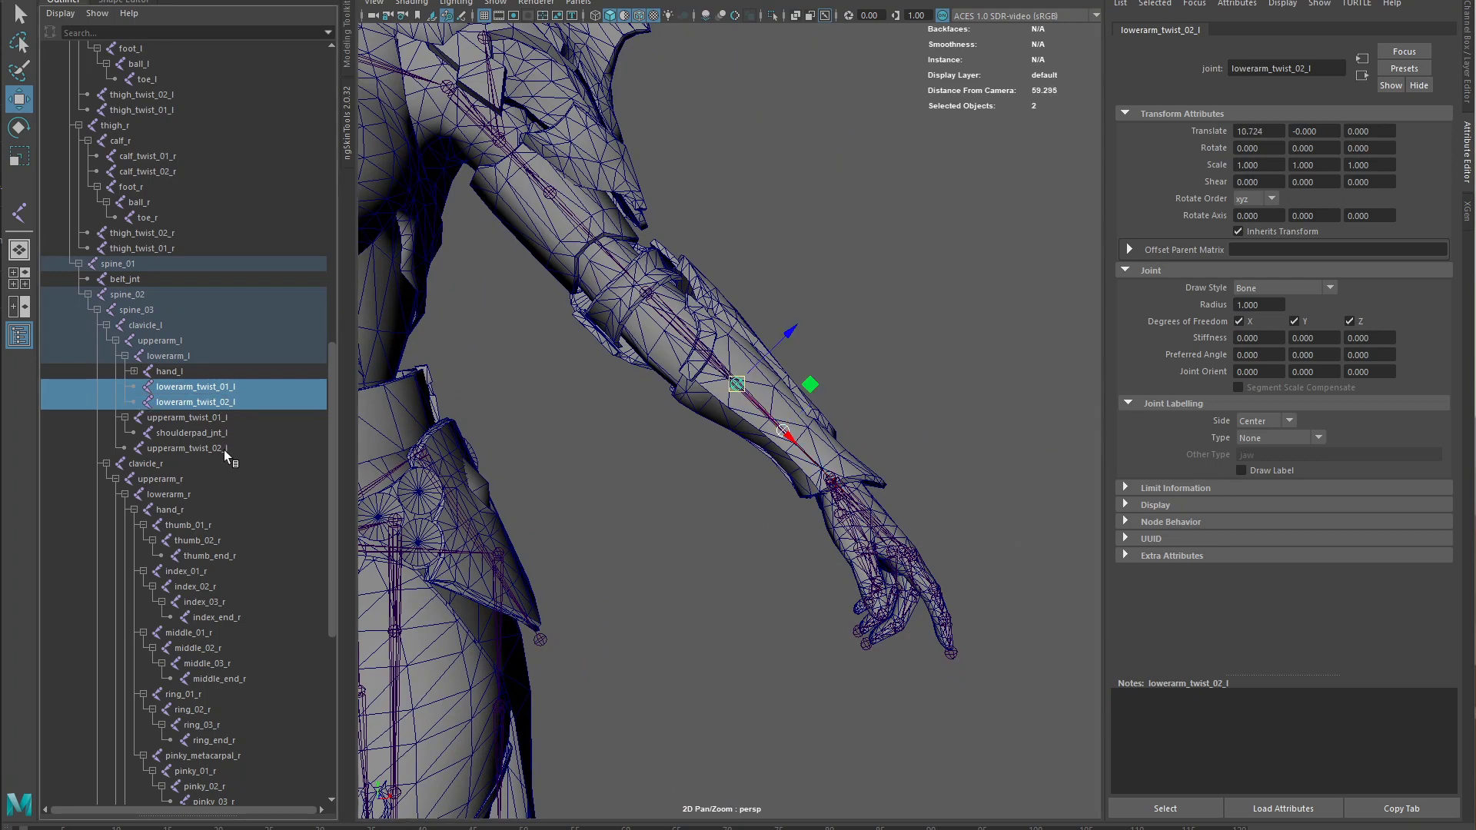
{"action": "left_click", "coordinate": [224, 450], "text": "ctrl"}
{"action": "left_click", "coordinate": [210, 417], "text": "ctrl"}
{"action": "key", "text": "f"}
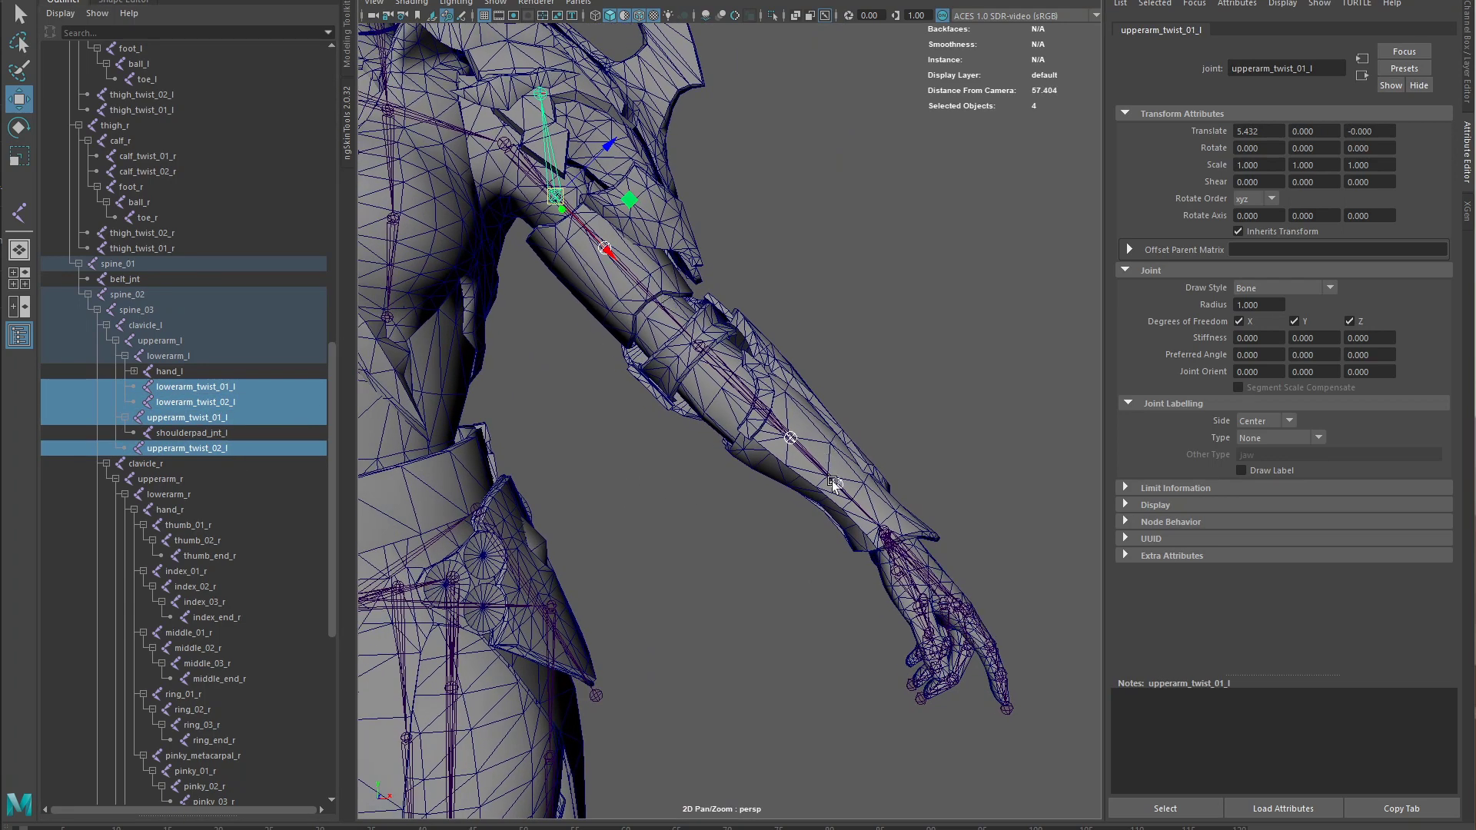
- Select the shoulderpad_jnt_l joint, inspect its placement against the shoulder armor, and clear the selection
{"action": "left_click", "coordinate": [226, 431]}
{"action": "key", "text": "a"}
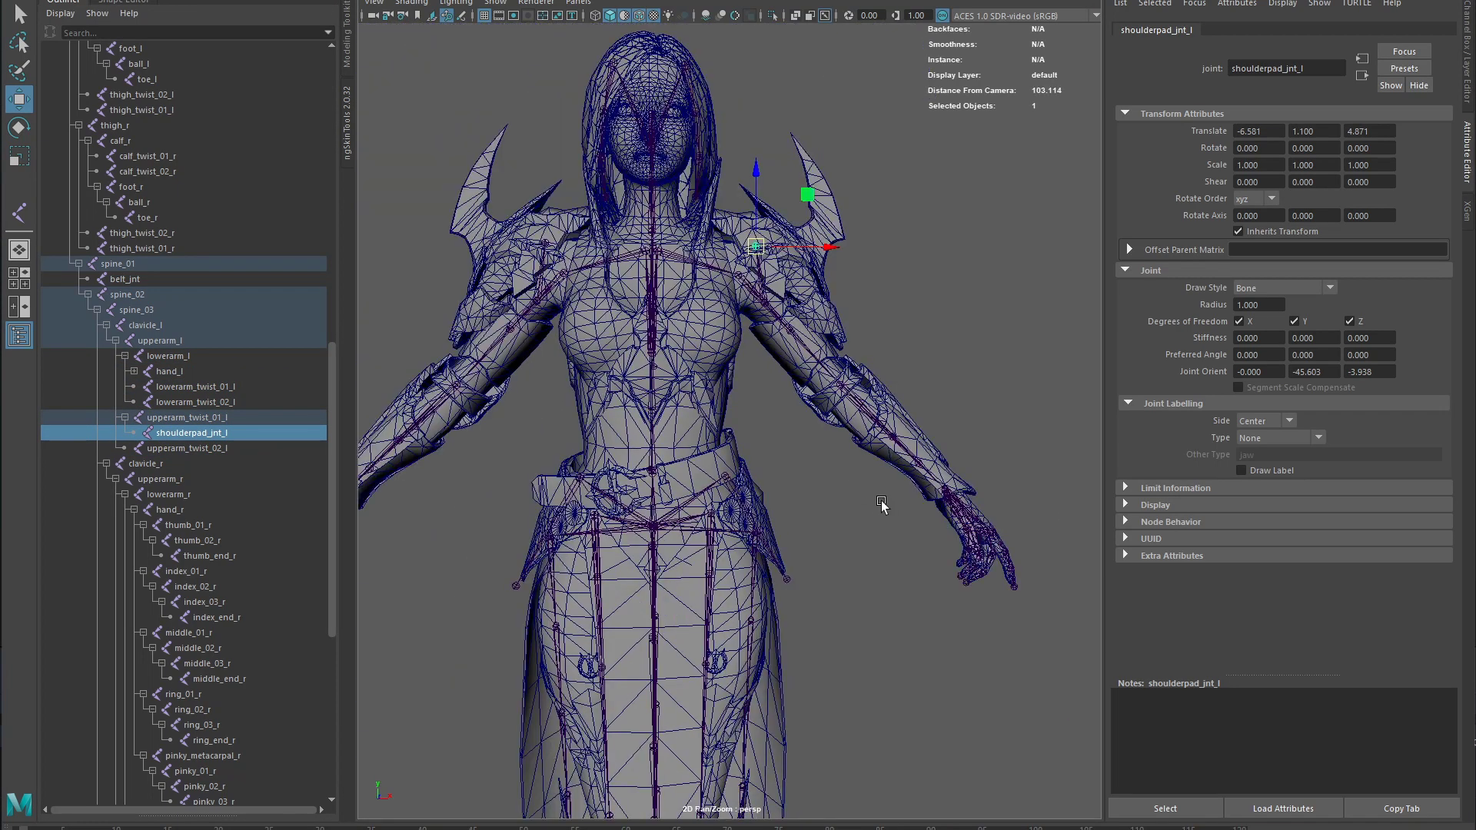
{"action": "scroll", "coordinate": [882, 504], "scroll_direction": "up", "scroll_amount": 3}
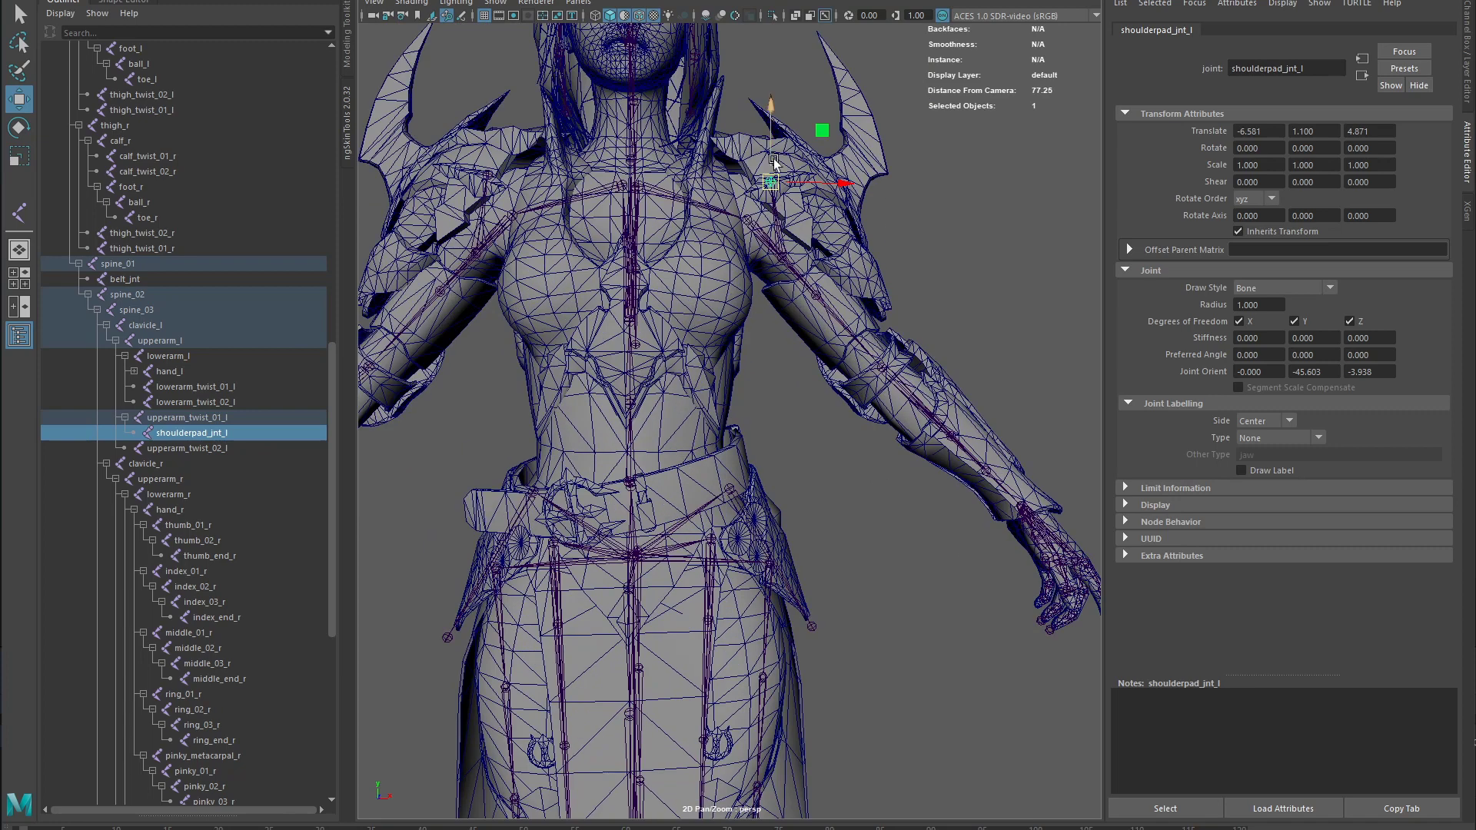
{"action": "left_click", "coordinate": [882, 613]}
{"action": "key", "text": "a"}
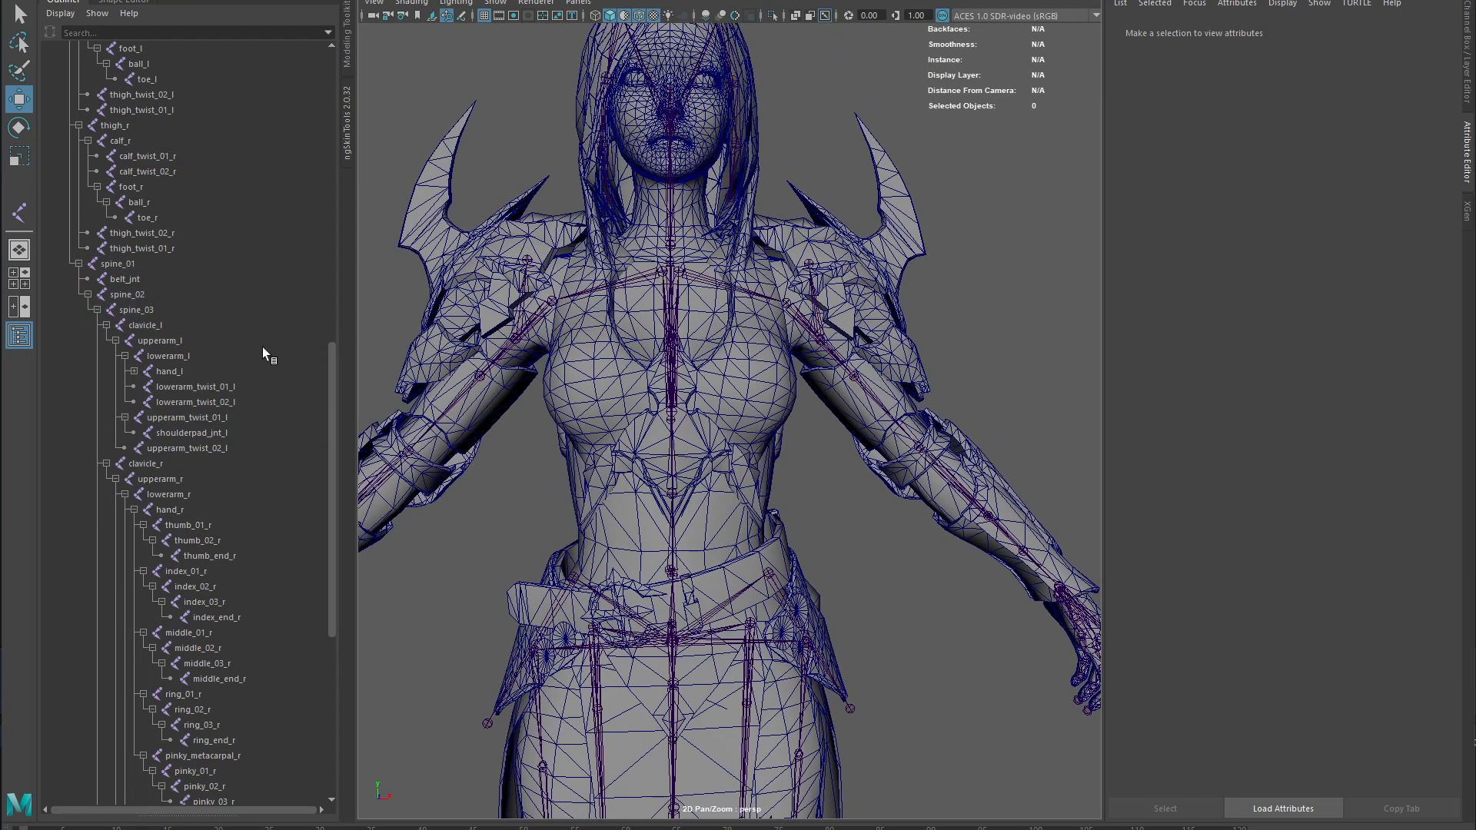
- Collapse the clavicle_r hierarchy and select the neck_01 and head joints to inspect them from the front
{"action": "left_click", "coordinate": [107, 467]}
{"action": "left_click", "coordinate": [106, 463]}
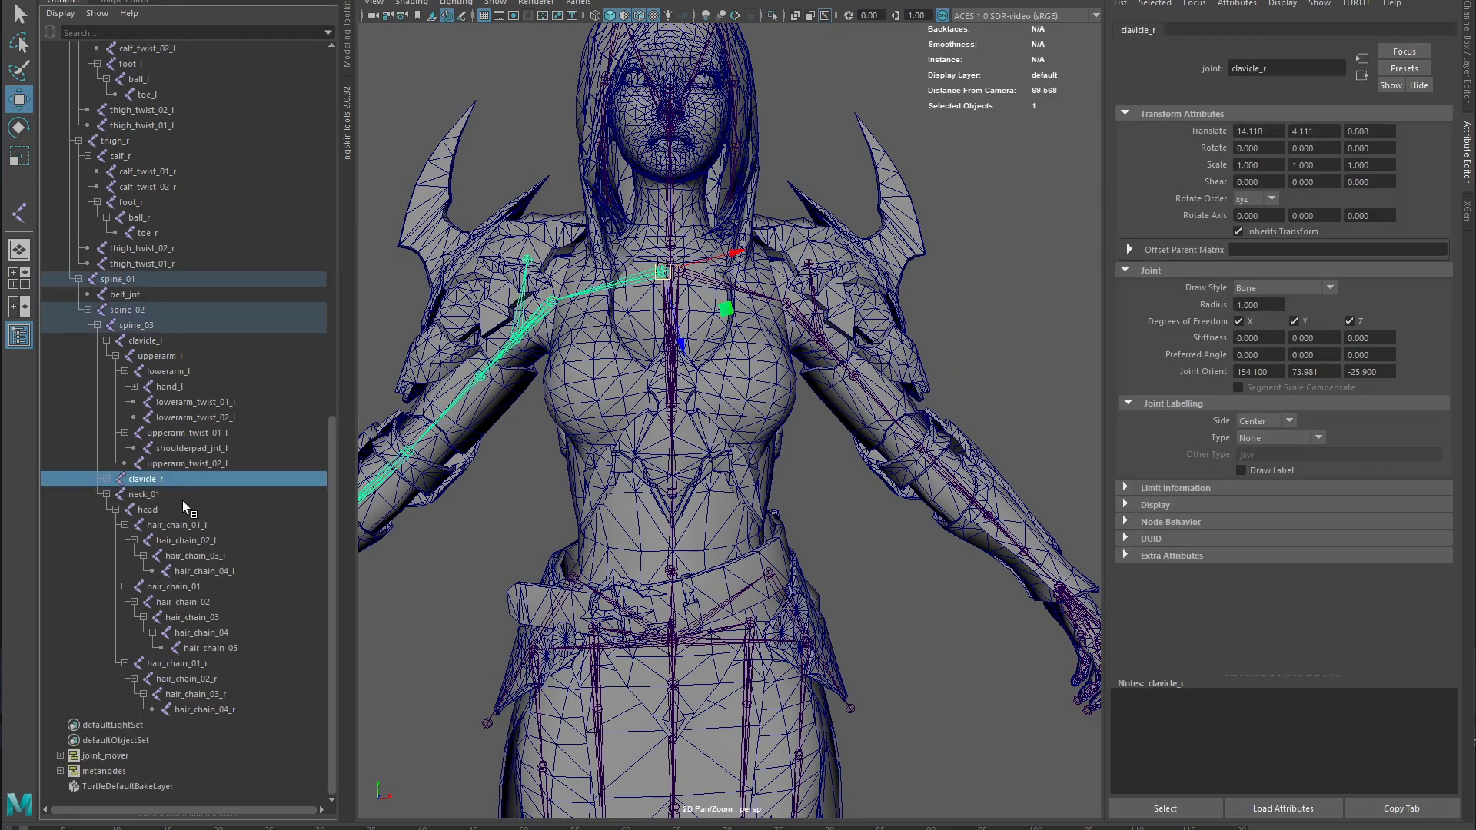
{"action": "left_click", "coordinate": [183, 501]}
{"action": "left_click", "coordinate": [178, 505], "text": "shift"}
{"action": "key", "text": "space"}
{"action": "left_click_drag", "start_coordinate": [965, 390], "coordinate": [966, 347]}
{"action": "key", "text": "f"}
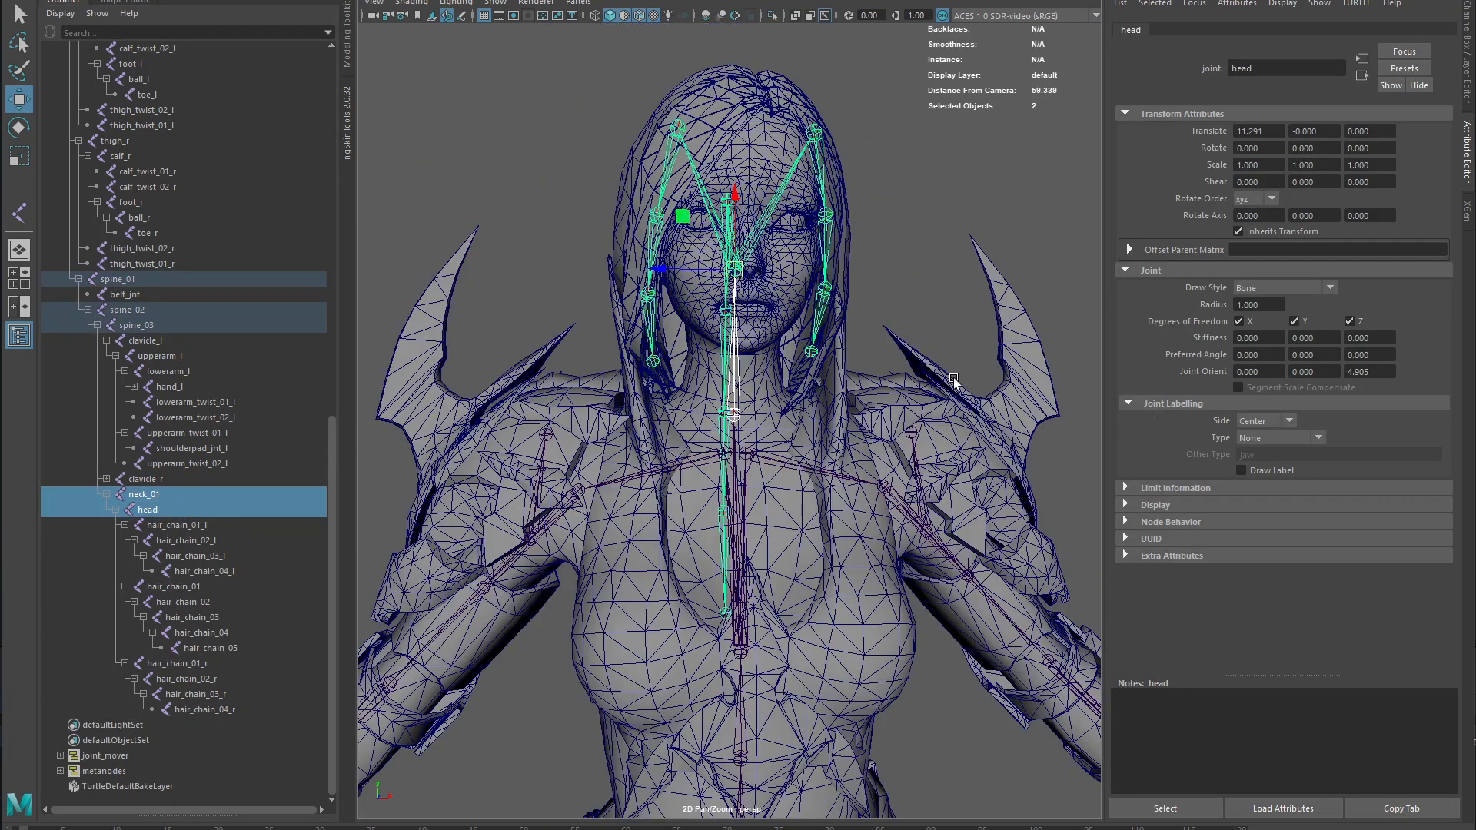
- Hide the hair mesh, inspect the head joint's placement relative to the skull from the side, and clear the selection
{"action": "left_click_drag", "start_coordinate": [677, 429], "coordinate": [659, 214], "text": "alt"}
{"action": "left_click", "coordinate": [761, 159]}
{"action": "key", "text": "ctrl+h"}
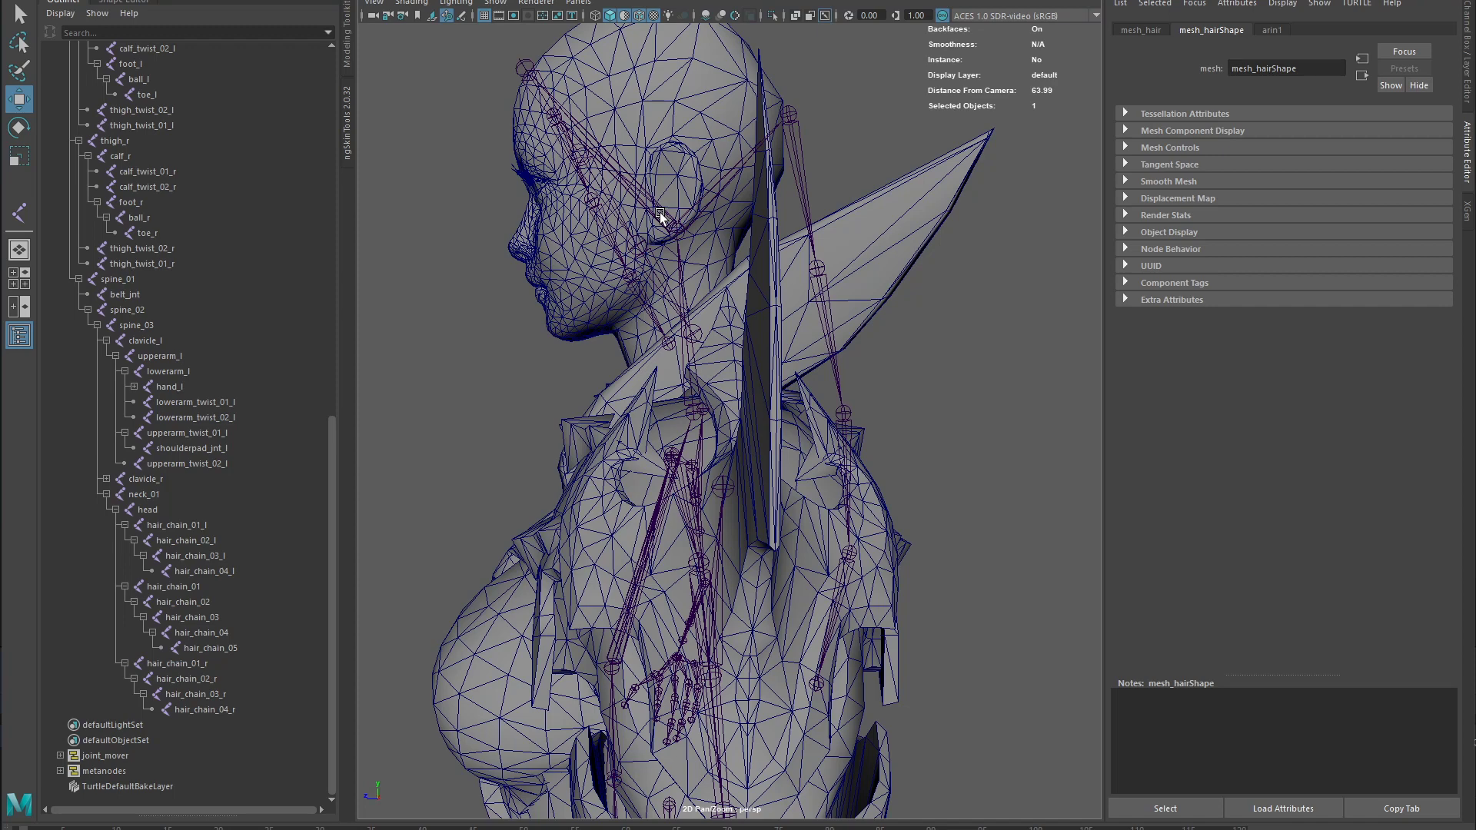
{"action": "left_click", "coordinate": [677, 232]}
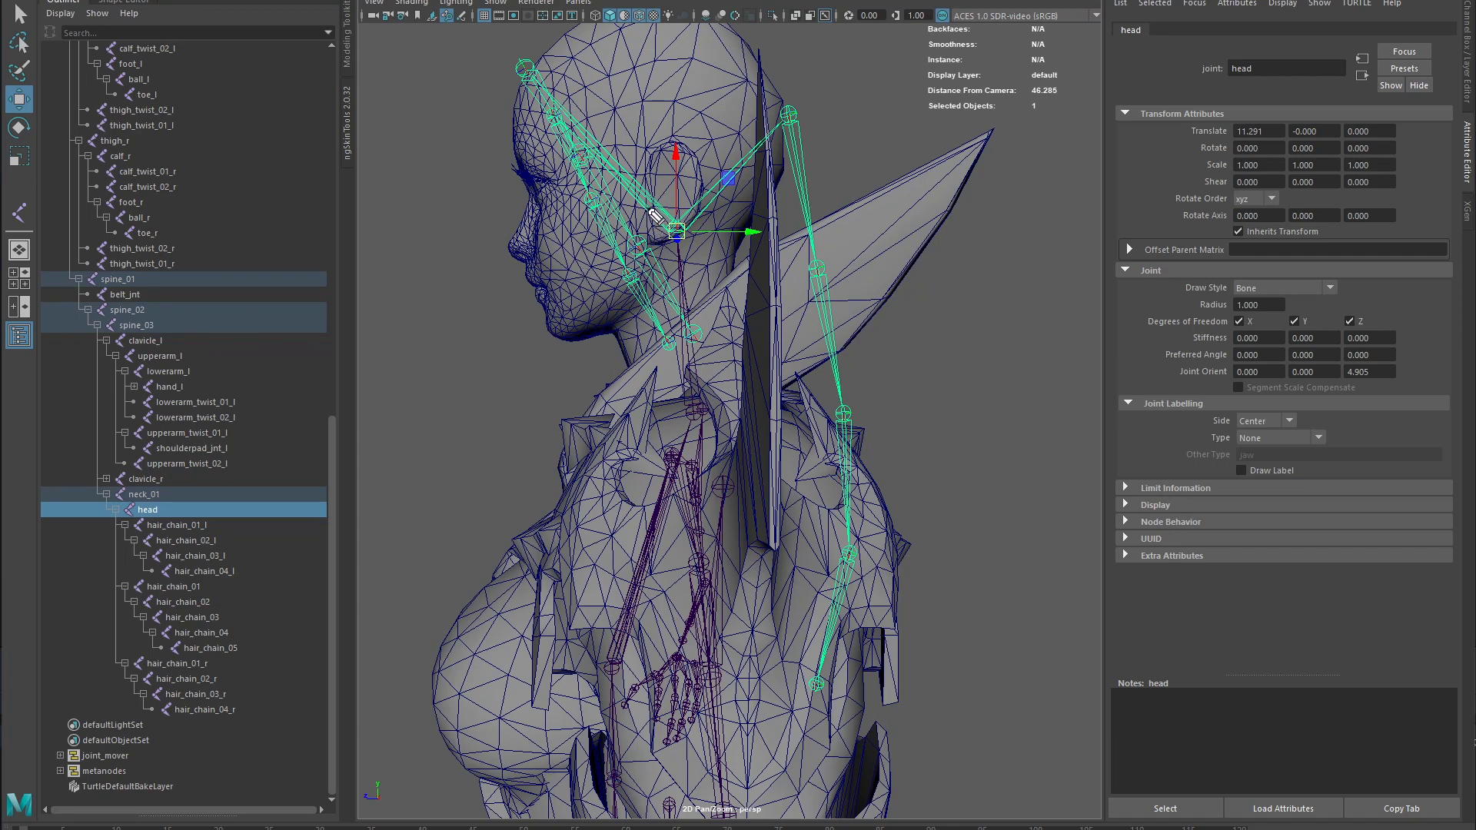
{"action": "mouse_move", "coordinate": [645, 211]}
{"action": "left_mouse_down"}
{"action": "mouse_move", "coordinate": [642, 292]}
{"action": "mouse_move", "coordinate": [570, 340]}
{"action": "left_mouse_up"}
{"action": "mouse_move", "coordinate": [644, 225]}
{"action": "left_mouse_down"}
{"action": "mouse_move", "coordinate": [773, 163]}
{"action": "mouse_move", "coordinate": [719, 33]}
{"action": "left_mouse_up"}
{"action": "key", "text": "Escape"}
{"action": "scroll", "coordinate": [764, 343], "scroll_direction": "down", "scroll_amount": 5}
{"action": "left_click", "coordinate": [939, 384]}
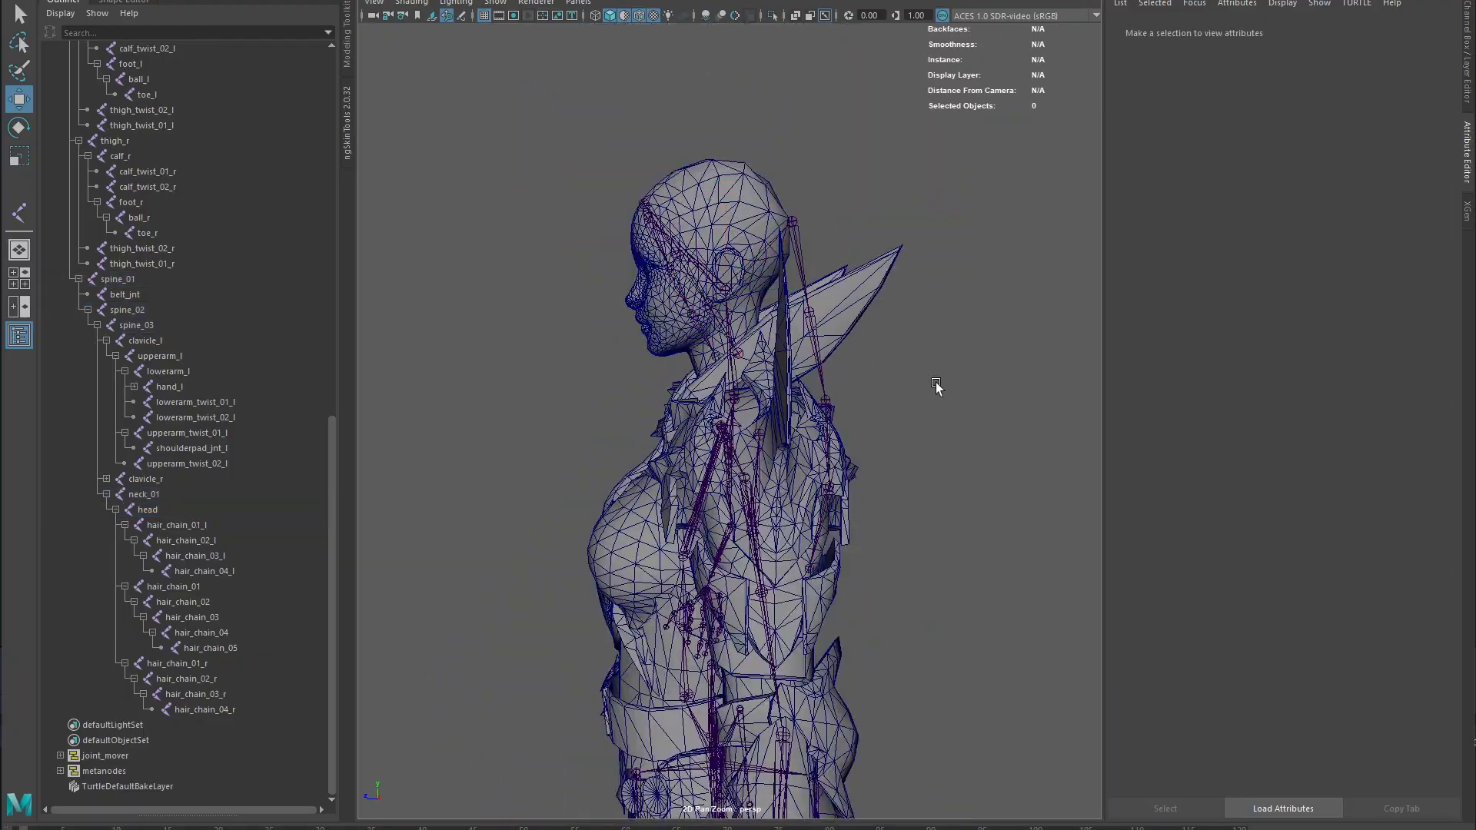
- With the hair mesh shown again, select the hair_chain_01_l and hair_chain_01_r joints and inspect the two front hair chains
{"action": "left_click_drag", "start_coordinate": [761, 459], "coordinate": [876, 444], "text": "alt"}
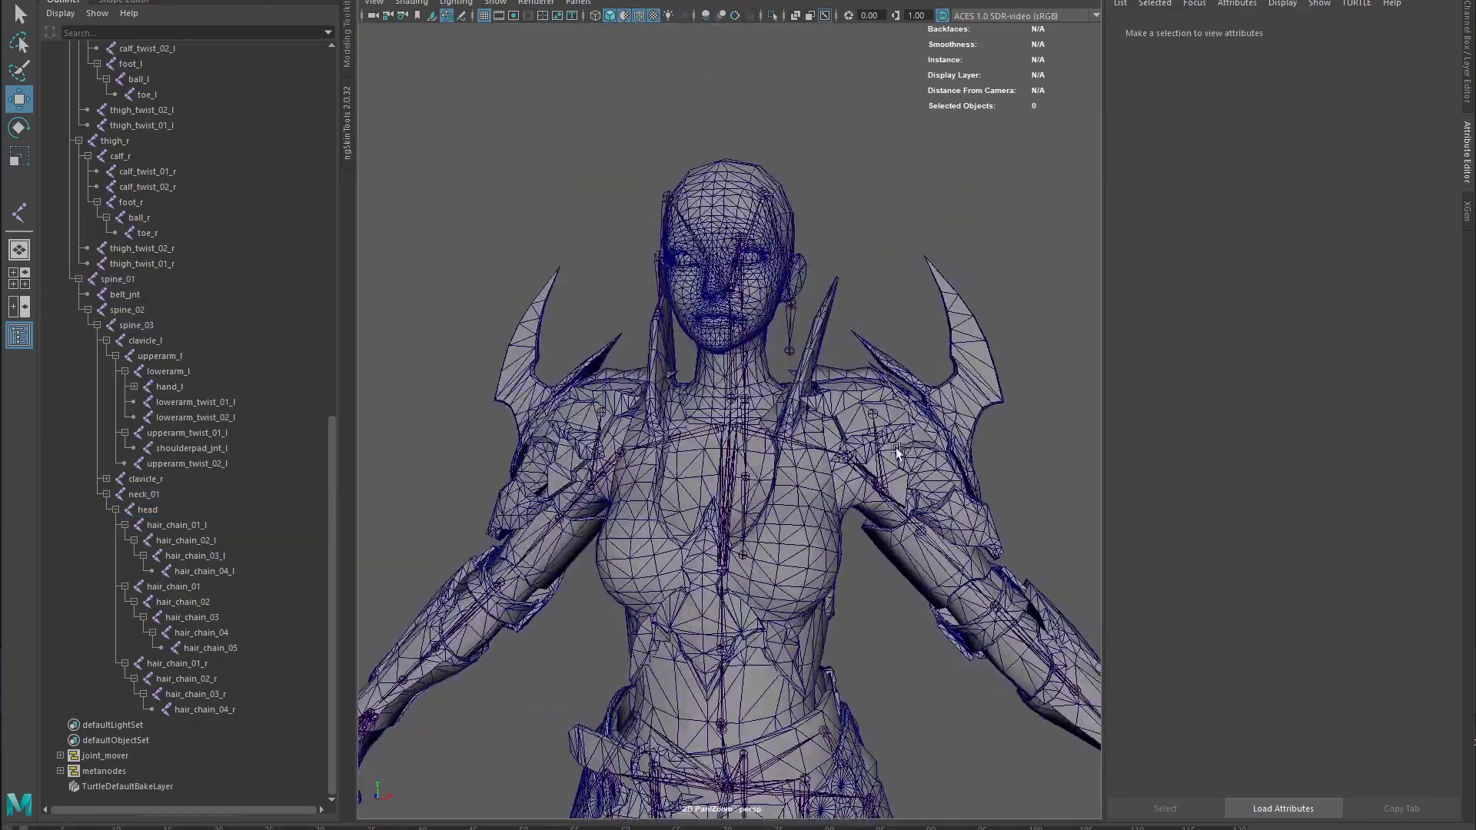
{"action": "scroll", "coordinate": [895, 384], "scroll_direction": "up", "scroll_amount": 5}
{"action": "left_click_drag", "start_coordinate": [860, 352], "coordinate": [927, 342], "text": "alt"}
{"action": "left_click", "coordinate": [836, 289]}
{"action": "left_click", "coordinate": [742, 246], "text": "shift"}
{"action": "left_click_drag", "start_coordinate": [743, 246], "coordinate": [772, 185], "text": "alt"}
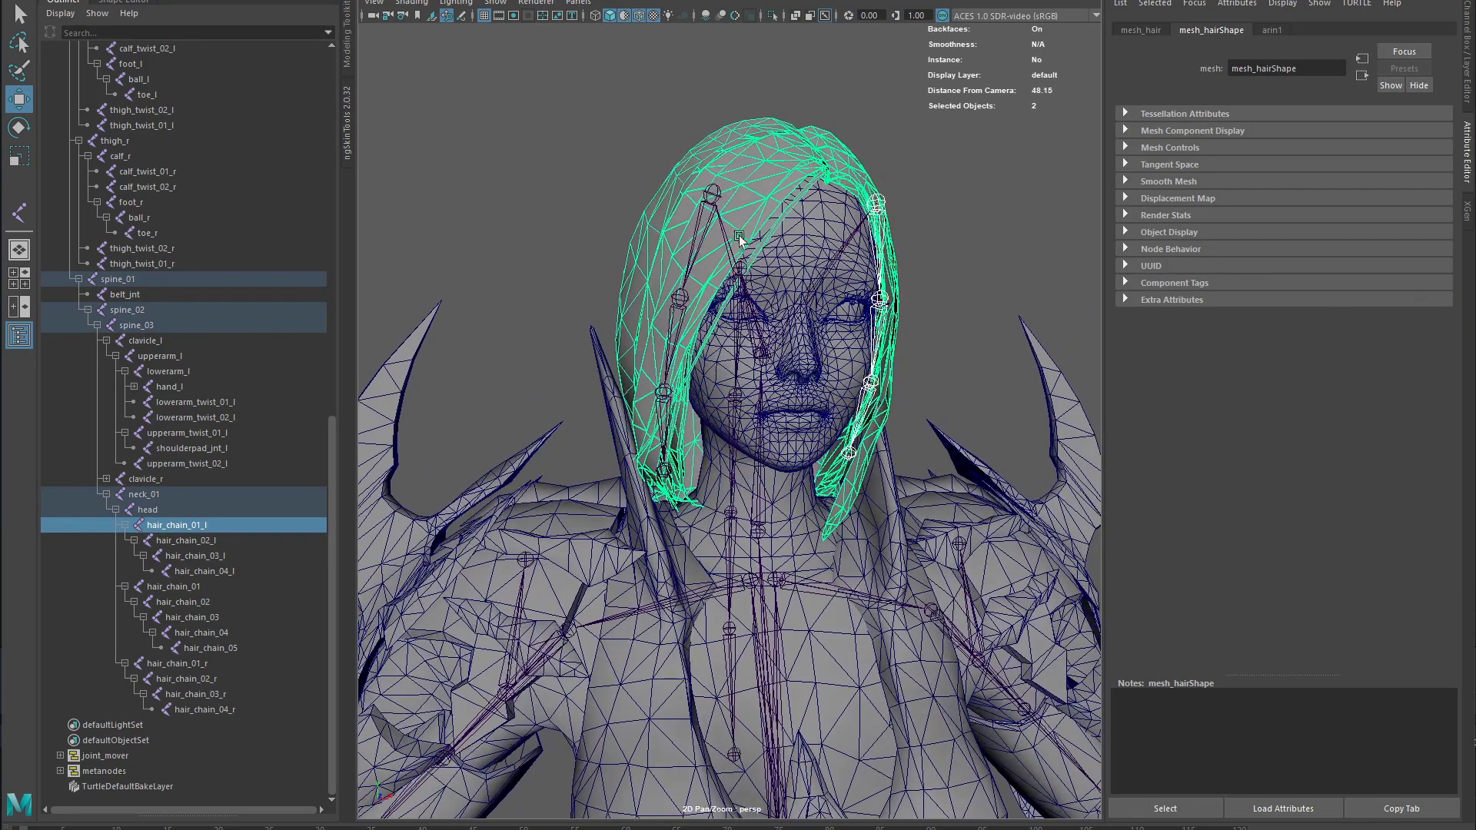
{"action": "left_click", "coordinate": [735, 235], "text": "shift"}
{"action": "left_click", "coordinate": [737, 253], "text": "shift"}
{"action": "left_click", "coordinate": [689, 202], "text": "shift"}
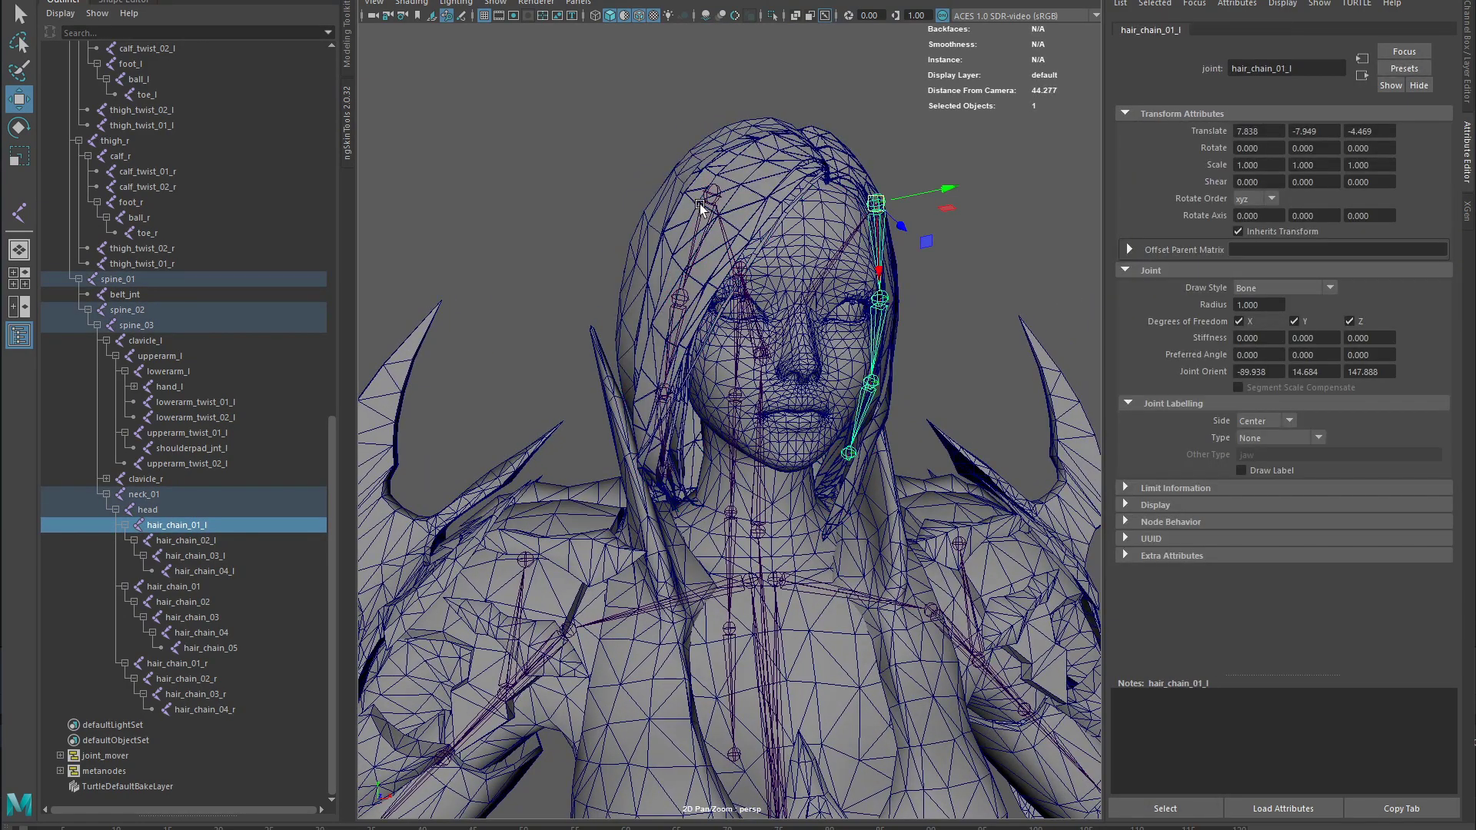
{"action": "left_click", "coordinate": [700, 205], "text": "shift"}
{"action": "left_click_drag", "start_coordinate": [708, 223], "coordinate": [609, 229], "text": "alt"}
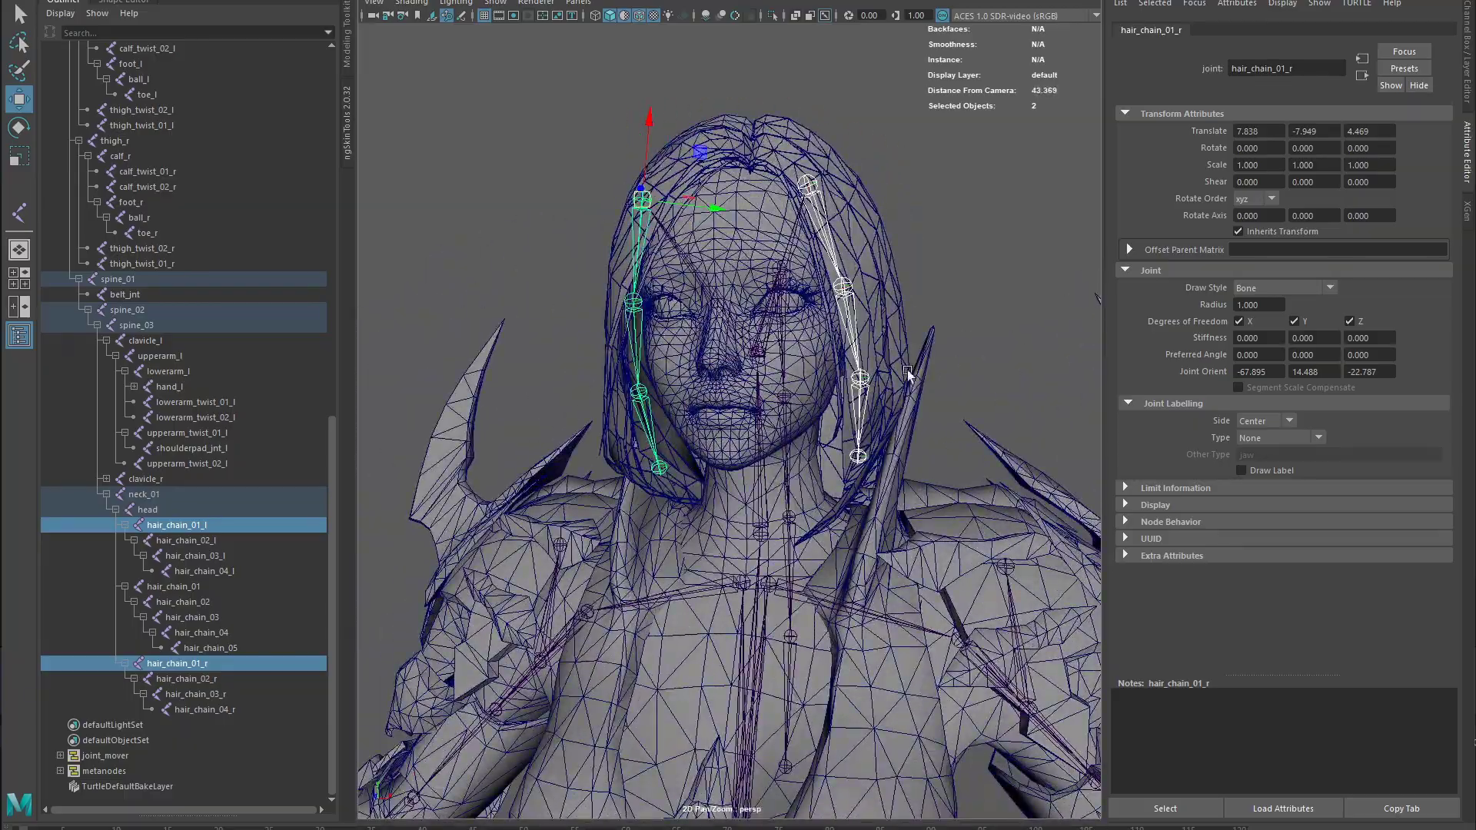
- Select the hair_chain_01 joint at the back of the head, inspect its chain from several angles, and clear the selection
{"action": "left_click_drag", "start_coordinate": [908, 374], "coordinate": [720, 233], "text": "alt"}
{"action": "left_click_drag", "start_coordinate": [1004, 416], "coordinate": [837, 410], "text": "alt"}
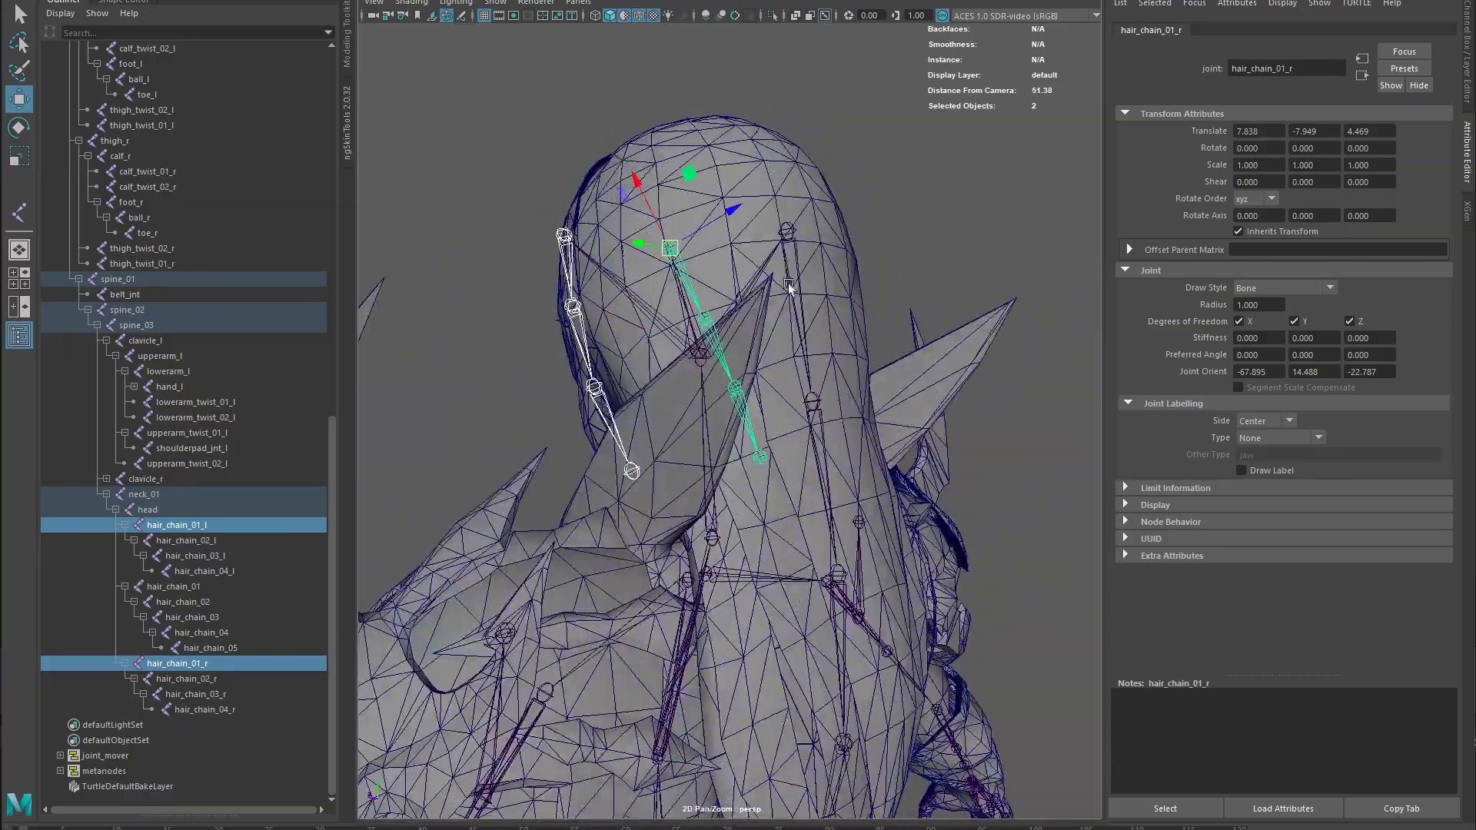
{"action": "left_click", "coordinate": [784, 237]}
{"action": "scroll", "coordinate": [910, 550], "scroll_direction": "down", "scroll_amount": 3}
{"action": "left_click_drag", "start_coordinate": [910, 551], "coordinate": [861, 436], "text": "alt"}
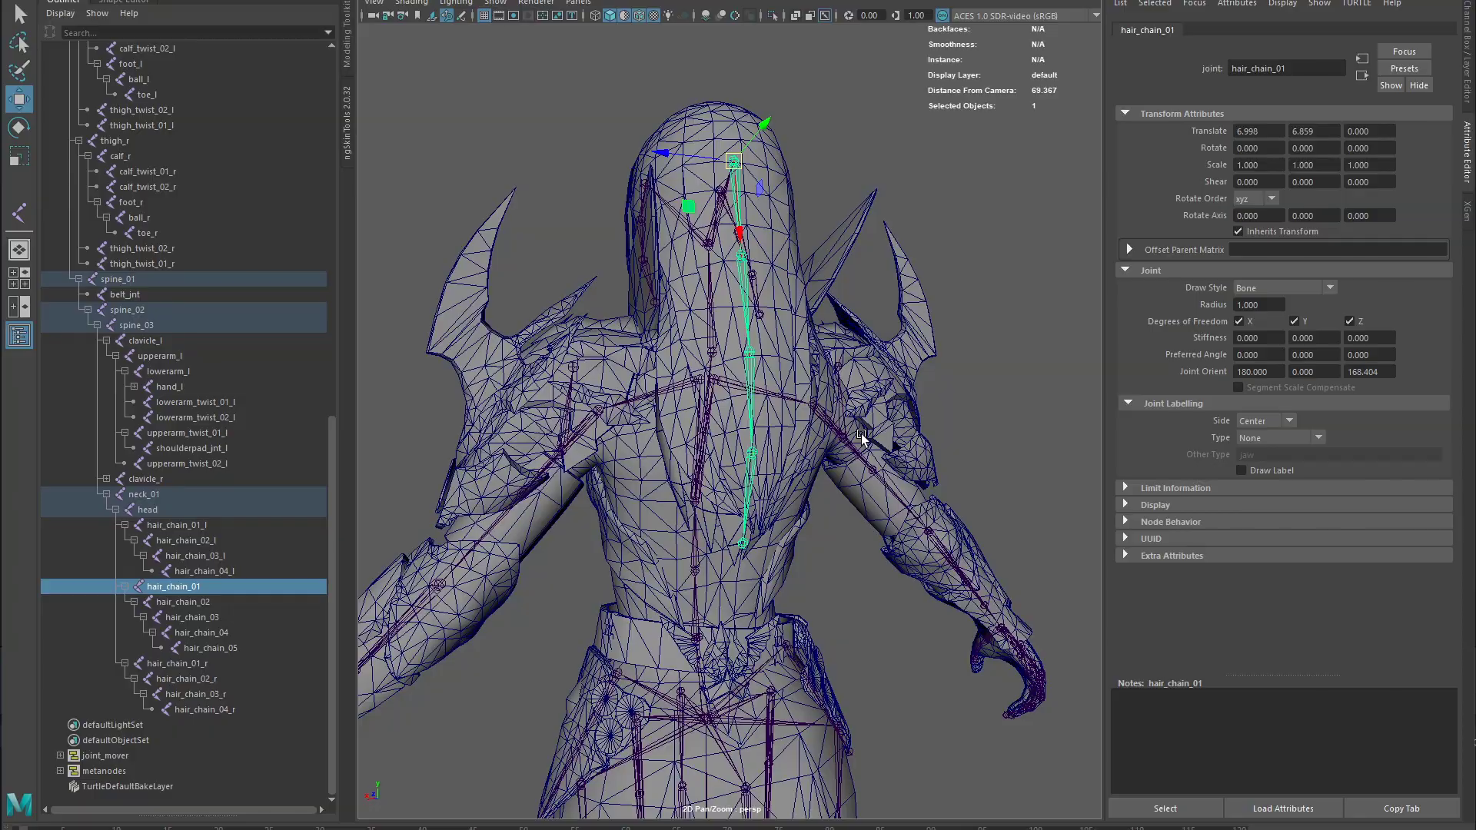
{"action": "left_click_drag", "start_coordinate": [691, 443], "coordinate": [1084, 461], "text": "alt"}
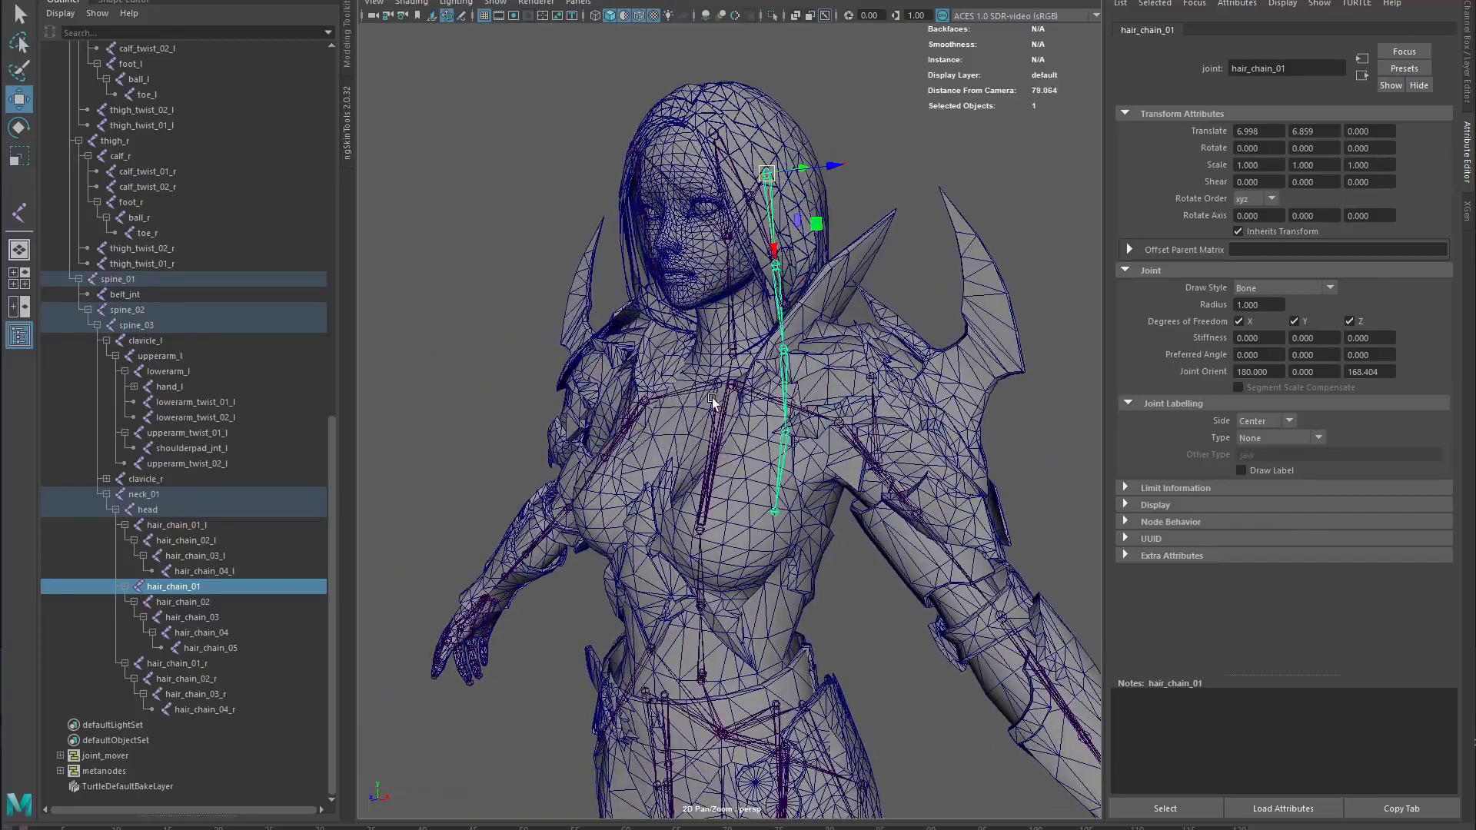
{"action": "left_click_drag", "start_coordinate": [713, 398], "coordinate": [815, 399], "text": "alt"}
{"action": "left_click", "coordinate": [1008, 195]}
- Select the front_cloth_chain_01 and back_cloth_chain_01_r joints and inspect how their chains follow the skirt cloth
{"action": "left_click_drag", "start_coordinate": [676, 330], "coordinate": [799, 329], "text": "alt"}
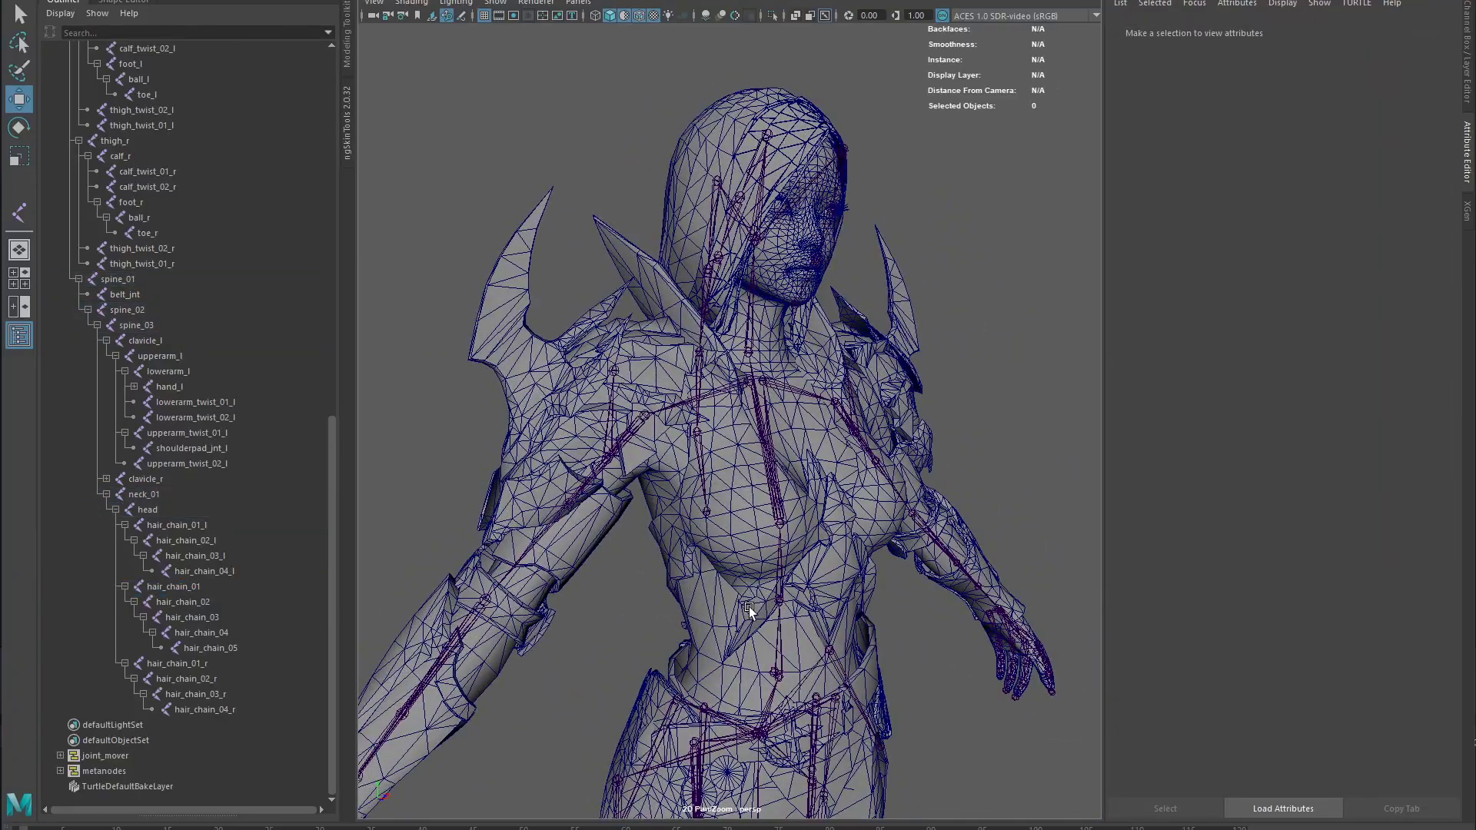
{"action": "middle_click_drag", "start_coordinate": [749, 607], "coordinate": [773, 166], "text": "alt"}
{"action": "mouse_move", "coordinate": [891, 373]}
{"action": "right_mouse_down", "text": "alt"}
{"action": "mouse_move", "coordinate": [846, 362]}
{"action": "mouse_move", "coordinate": [876, 372]}
{"action": "right_mouse_up", "text": "alt"}
{"action": "left_click_drag", "start_coordinate": [877, 372], "coordinate": [846, 356], "text": "alt"}
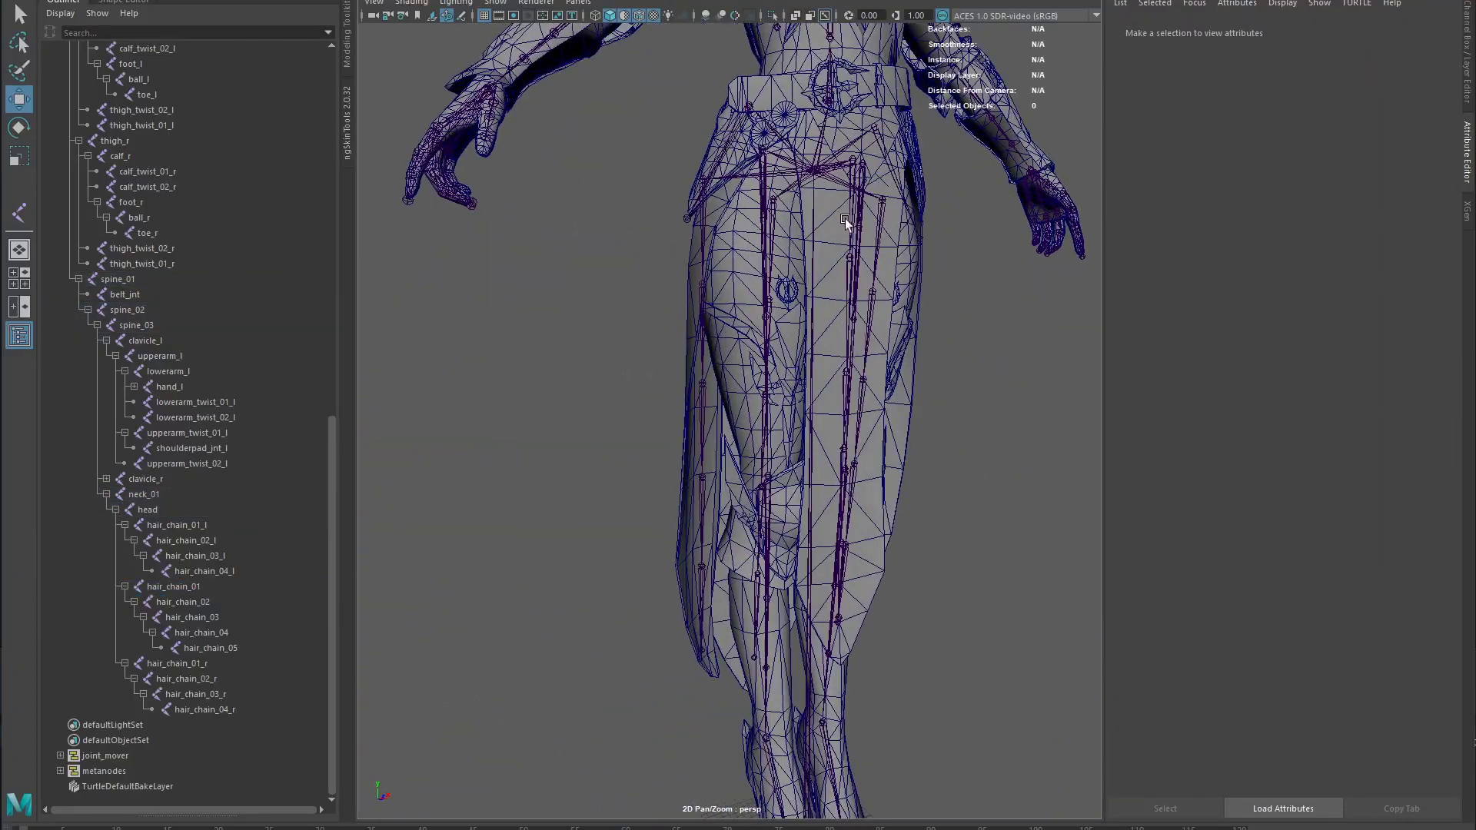
{"action": "left_click_drag", "start_coordinate": [841, 532], "coordinate": [907, 525], "text": "alt"}
{"action": "left_click", "coordinate": [833, 183]}
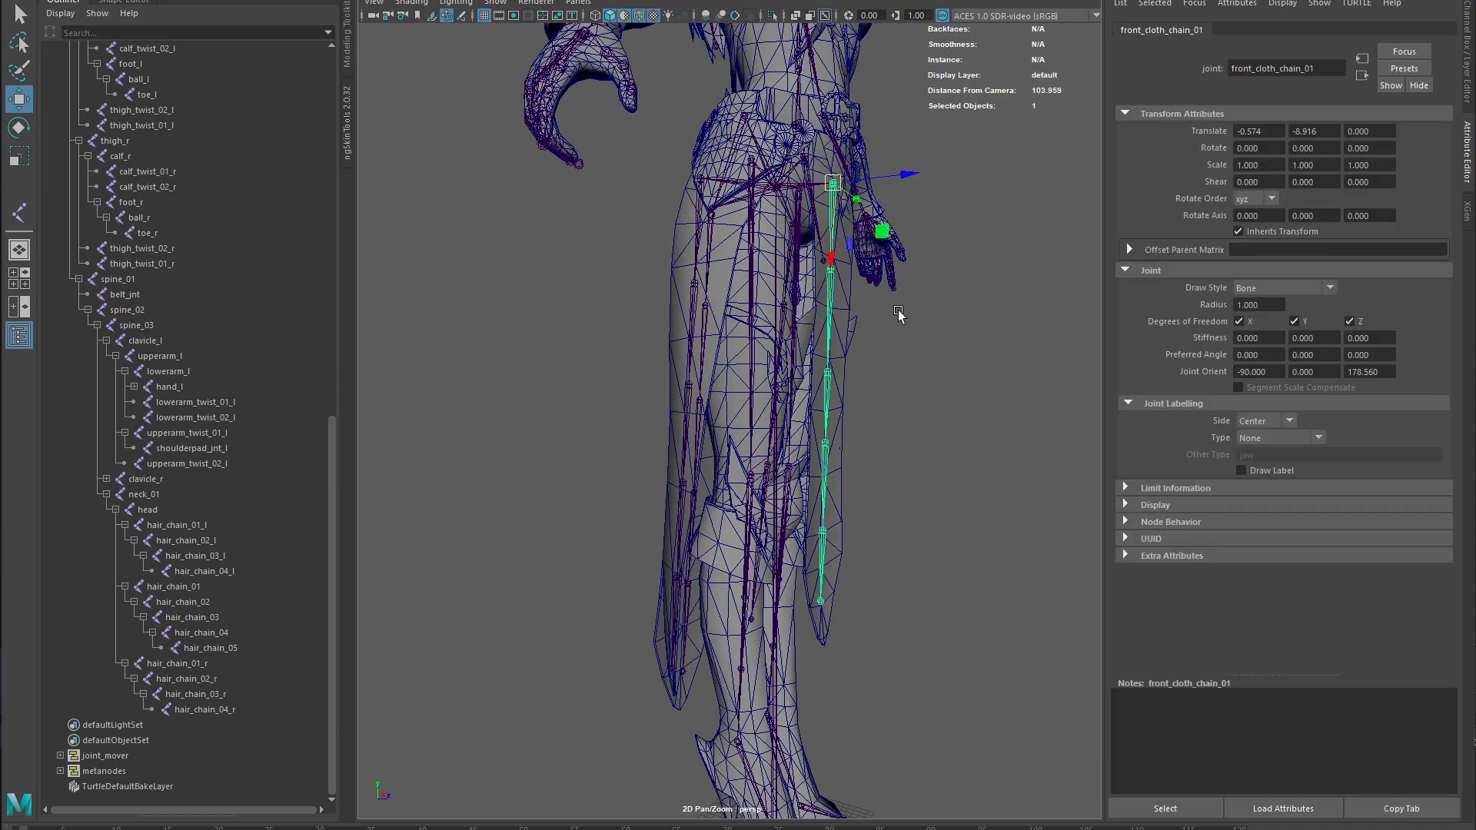
{"action": "left_click_drag", "start_coordinate": [797, 358], "coordinate": [973, 357], "text": "alt"}
{"action": "left_click", "coordinate": [750, 205], "text": "shift"}
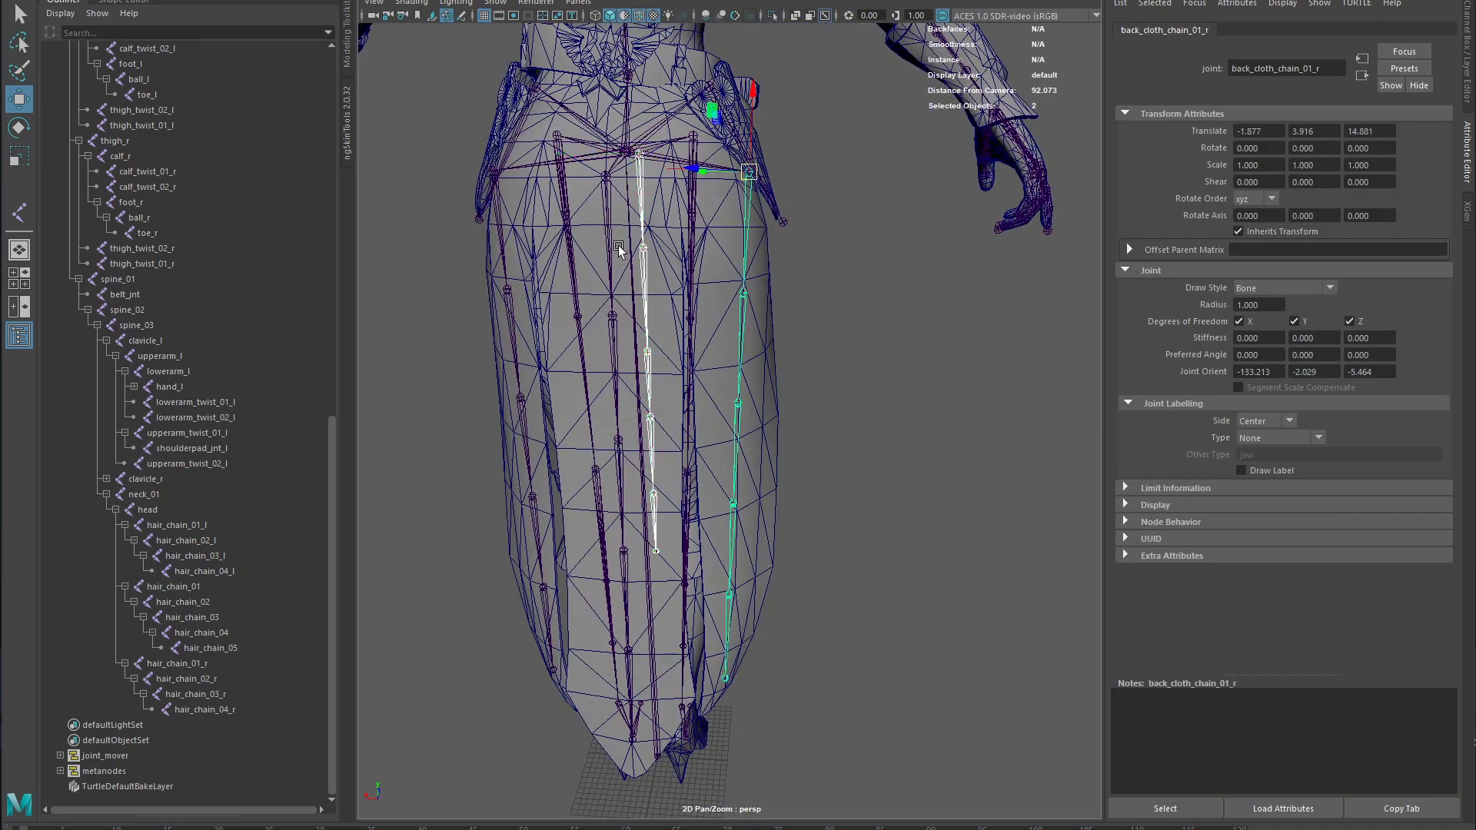
{"action": "left_click_drag", "start_coordinate": [619, 250], "coordinate": [718, 250], "text": "alt"}
{"action": "left_click", "coordinate": [693, 139], "text": "shift"}
{"action": "left_click", "coordinate": [560, 148], "text": "shift"}
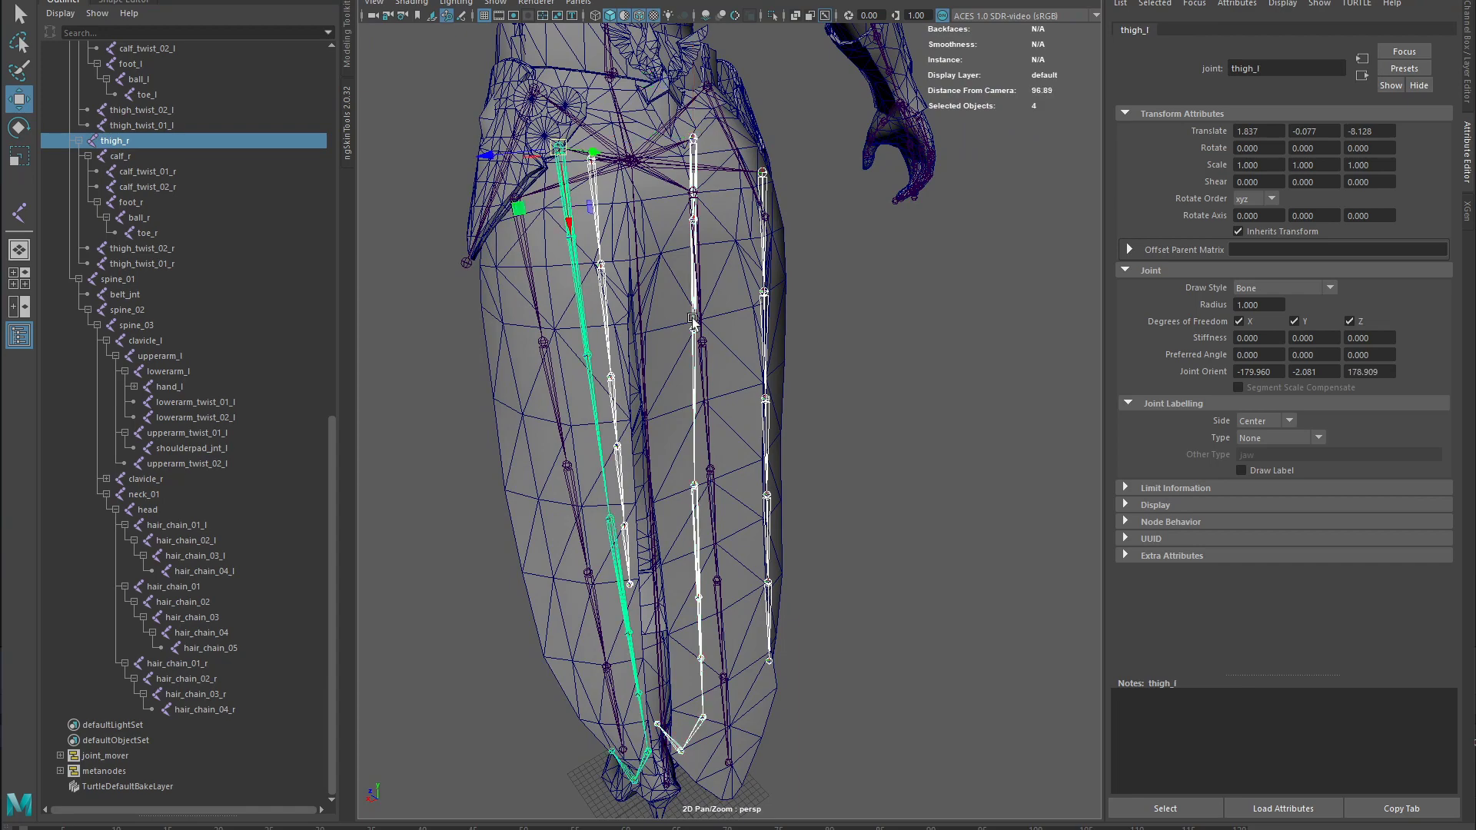
{"action": "scroll", "coordinate": [837, 485], "scroll_direction": "down", "scroll_amount": 4}
{"action": "left_click_drag", "start_coordinate": [837, 484], "coordinate": [805, 381], "text": "alt"}
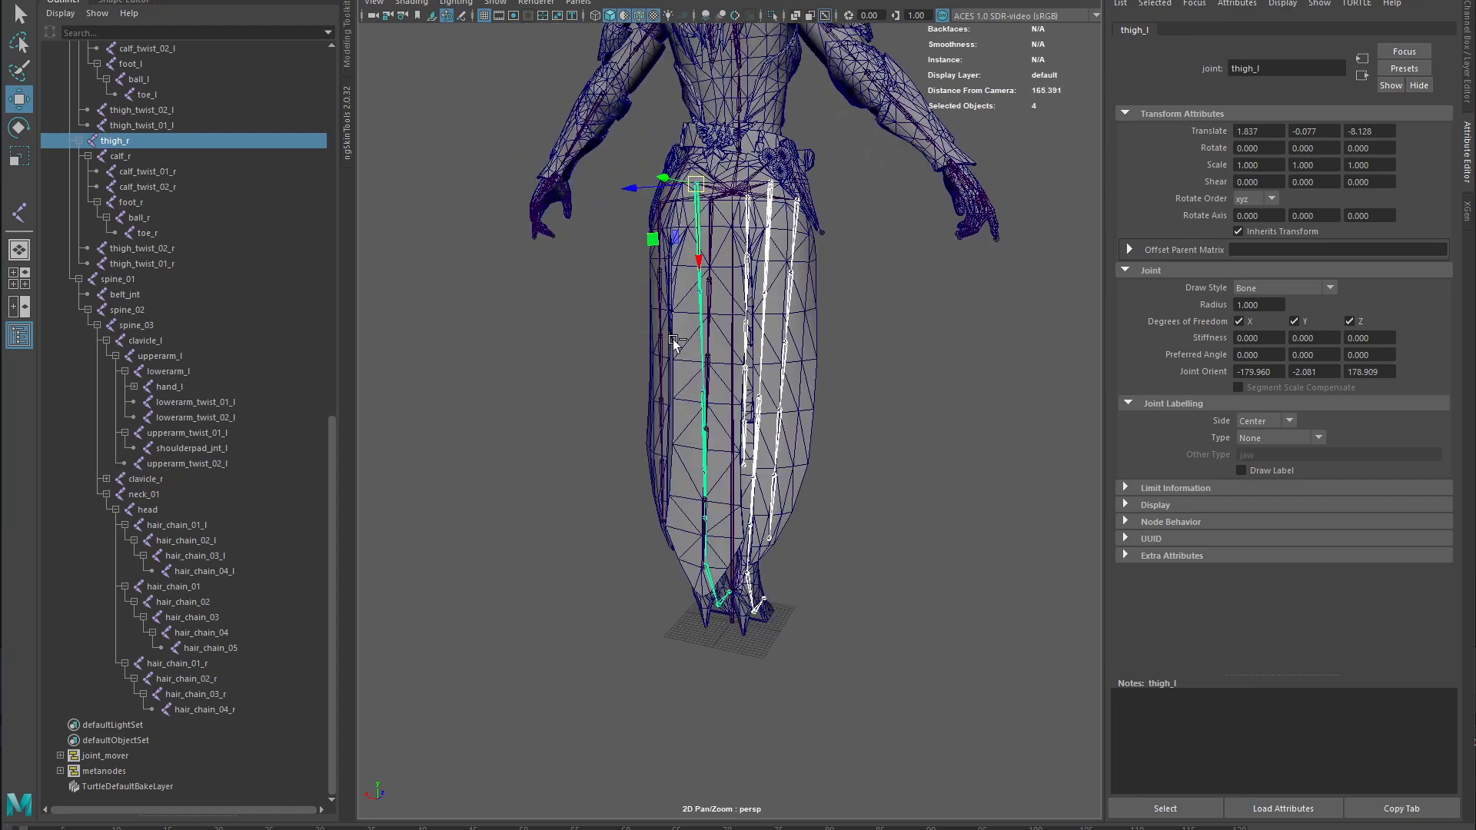
{"action": "key", "text": "ctrl+z"}
{"action": "left_click_drag", "start_coordinate": [678, 266], "coordinate": [778, 278], "text": "alt"}
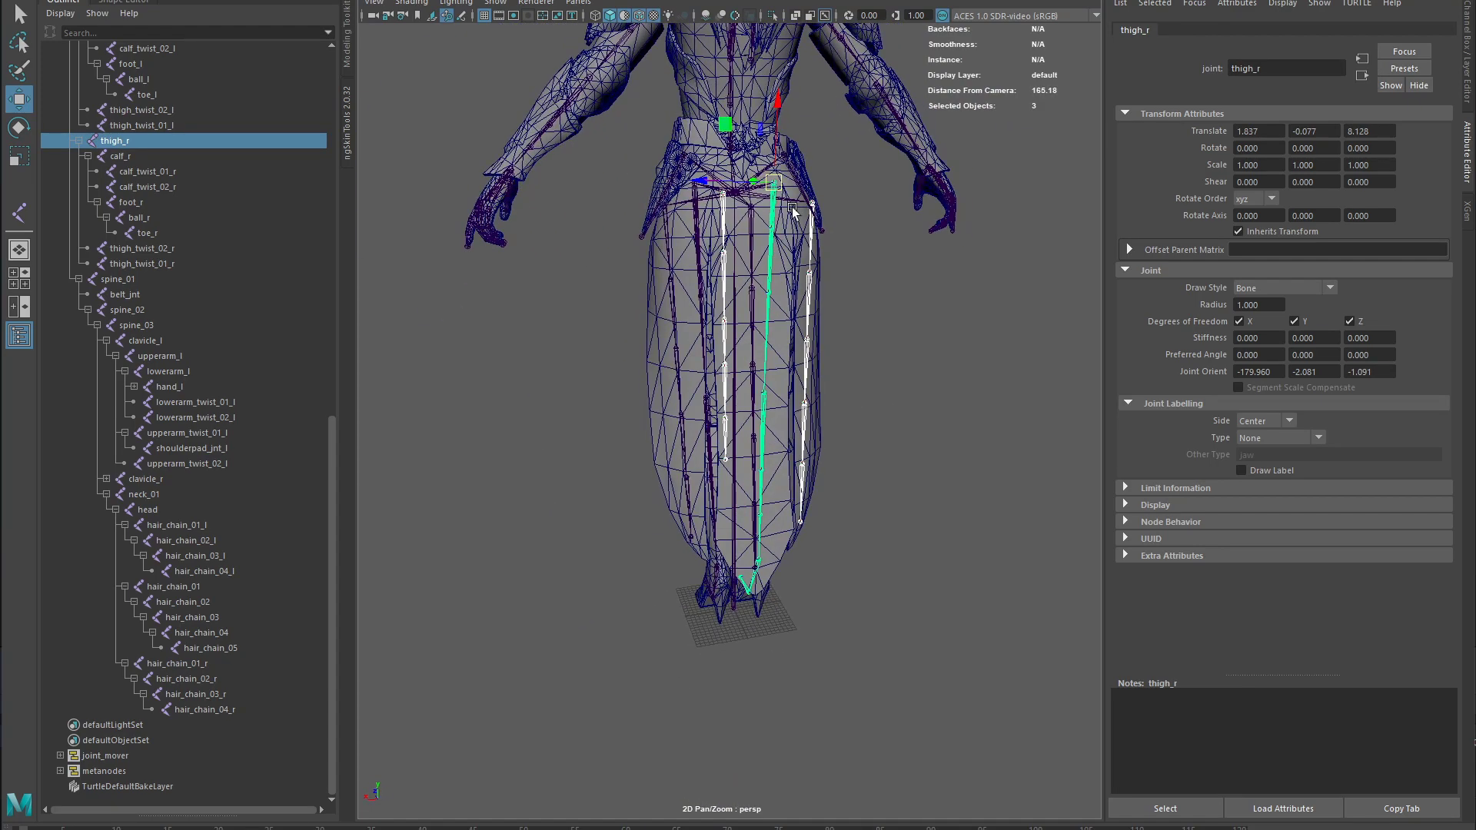
{"action": "left_click", "coordinate": [894, 286]}
- Select the back_cloth_chain_01_r, back_cloth_chain_01_m and back_cloth_chain_01_l joints plus the front cloth chain, and inspect all skirt chains together
{"action": "left_click", "coordinate": [810, 203]}
{"action": "left_click_drag", "start_coordinate": [810, 204], "coordinate": [658, 269], "text": "alt"}
{"action": "key", "text": "q"}
{"action": "left_click", "coordinate": [778, 223], "text": "shift"}
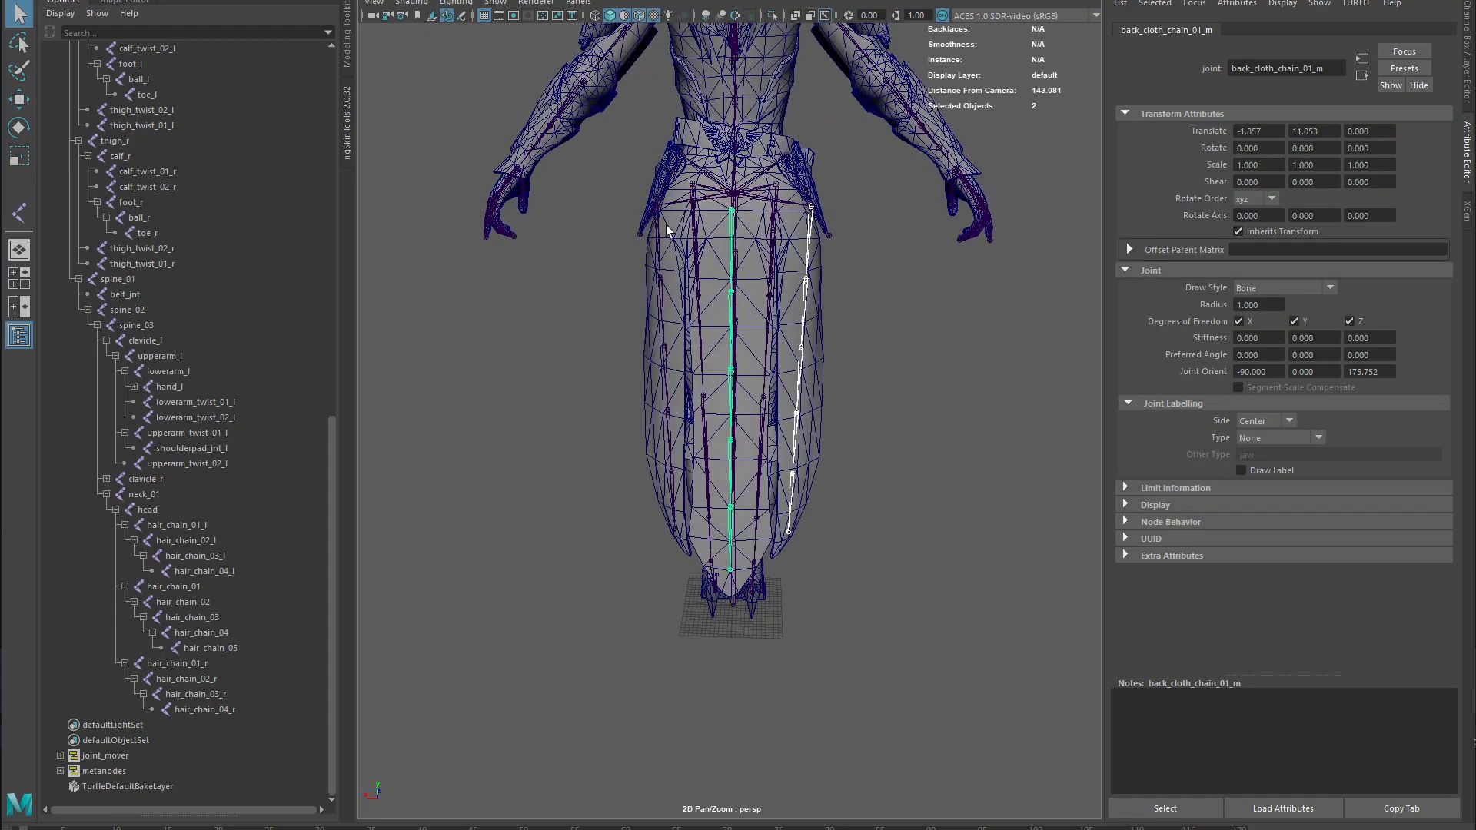
{"action": "left_click", "coordinate": [664, 224], "text": "shift"}
{"action": "left_click_drag", "start_coordinate": [896, 392], "coordinate": [677, 377], "text": "alt"}
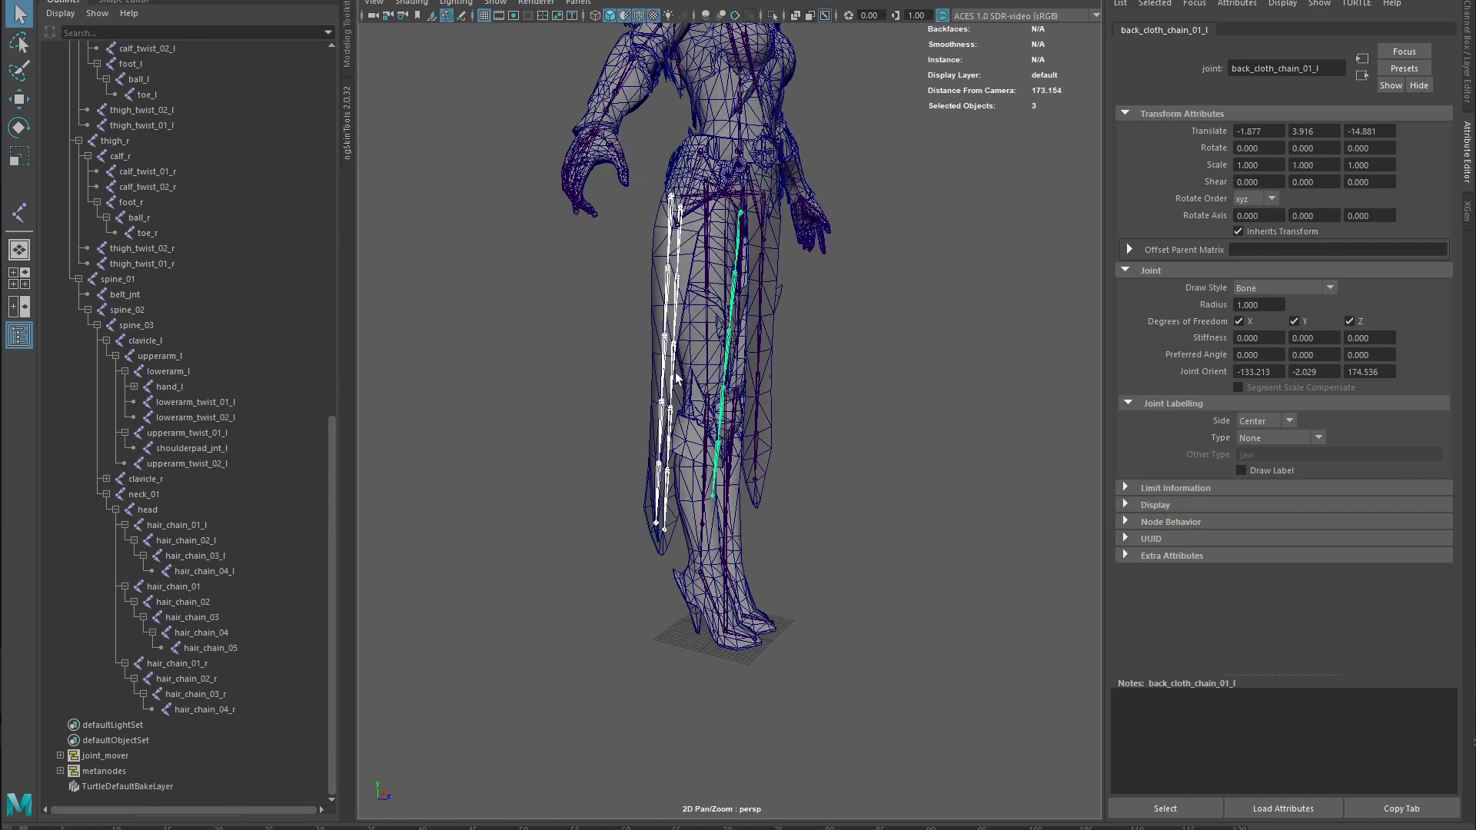
{"action": "left_click", "coordinate": [763, 206], "text": "shift"}
{"action": "left_click_drag", "start_coordinate": [902, 329], "coordinate": [949, 349], "text": "alt"}
- Select the belt_jnt joint at the waist, inspect its placement relative to the belt, and clear the selection
{"action": "left_click_drag", "start_coordinate": [846, 530], "coordinate": [665, 445], "text": "alt"}
{"action": "middle_click_drag", "start_coordinate": [740, 311], "coordinate": [739, 441], "text": "alt"}
{"action": "right_click_drag", "start_coordinate": [738, 442], "coordinate": [888, 357], "text": "alt"}
{"action": "left_click_drag", "start_coordinate": [888, 357], "coordinate": [808, 305], "text": "alt"}
{"action": "left_click", "coordinate": [798, 231]}
{"action": "left_click_drag", "start_coordinate": [798, 230], "coordinate": [738, 317], "text": "alt"}
{"action": "left_click", "coordinate": [710, 264]}
{"action": "left_click", "coordinate": [721, 280]}
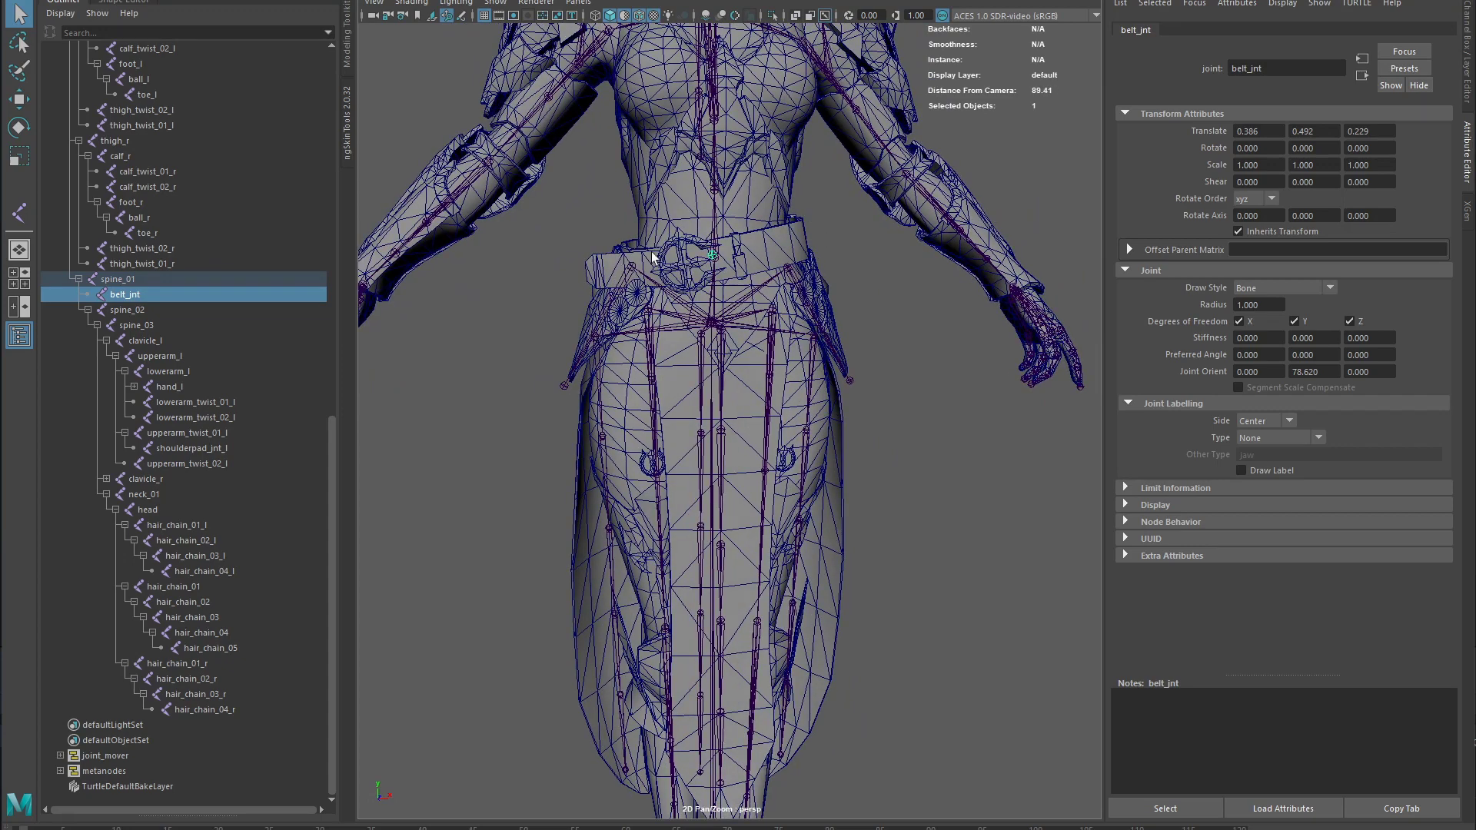
{"action": "left_click_drag", "start_coordinate": [807, 250], "coordinate": [884, 439], "text": "alt"}
{"action": "left_click", "coordinate": [897, 466]}
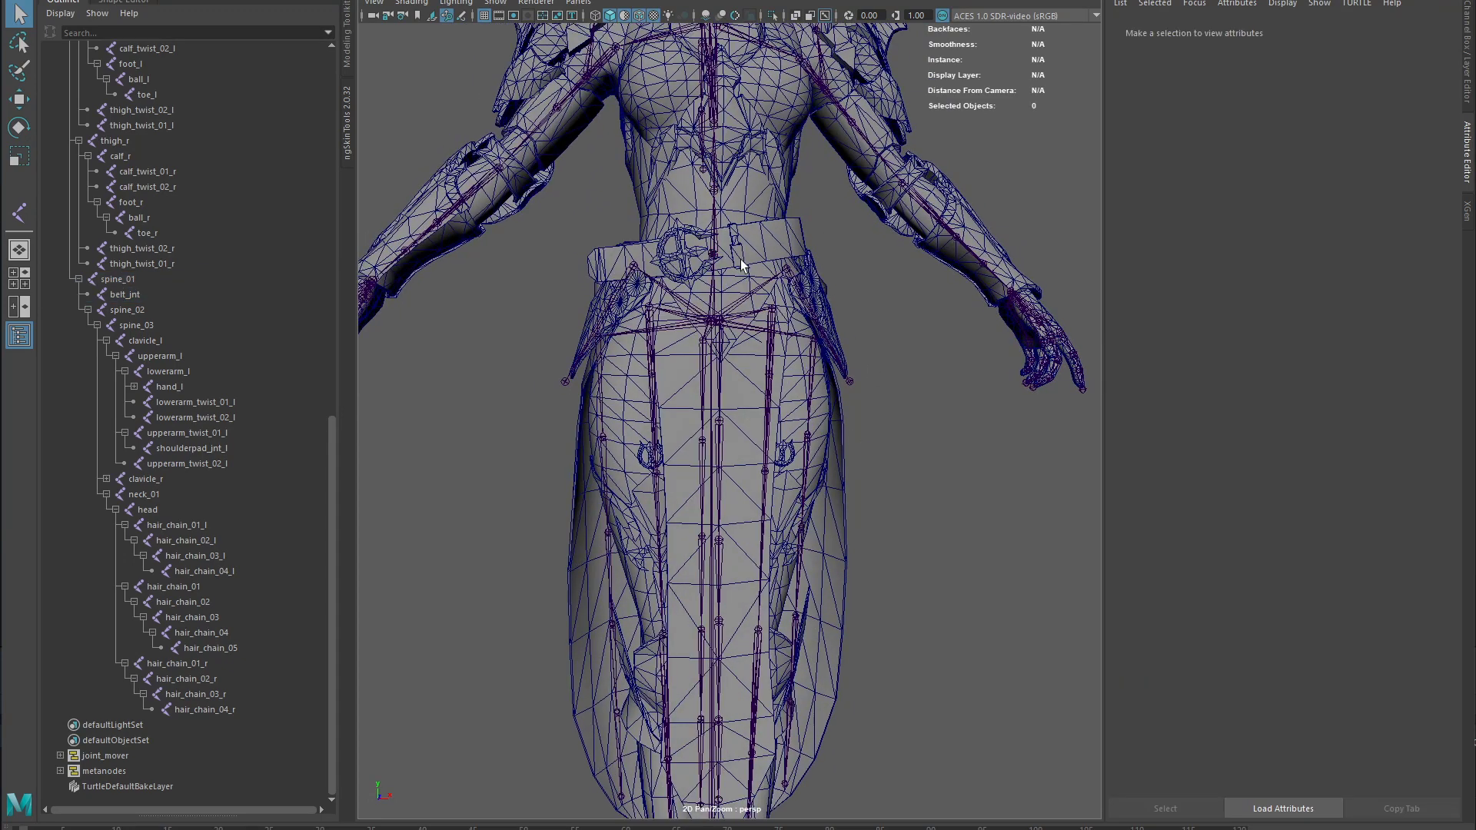
- Hide the mesh_upper_body mesh to expose the legs and their joints
{"action": "scroll", "coordinate": [886, 491], "scroll_direction": "down", "scroll_amount": 2}
{"action": "middle_click_drag", "start_coordinate": [885, 584], "coordinate": [883, 441], "text": "alt"}
{"action": "mouse_move", "coordinate": [883, 441]}
{"action": "left_mouse_down", "text": "alt"}
{"action": "mouse_move", "coordinate": [853, 458]}
{"action": "mouse_move", "coordinate": [892, 463]}
{"action": "left_mouse_up", "text": "alt"}
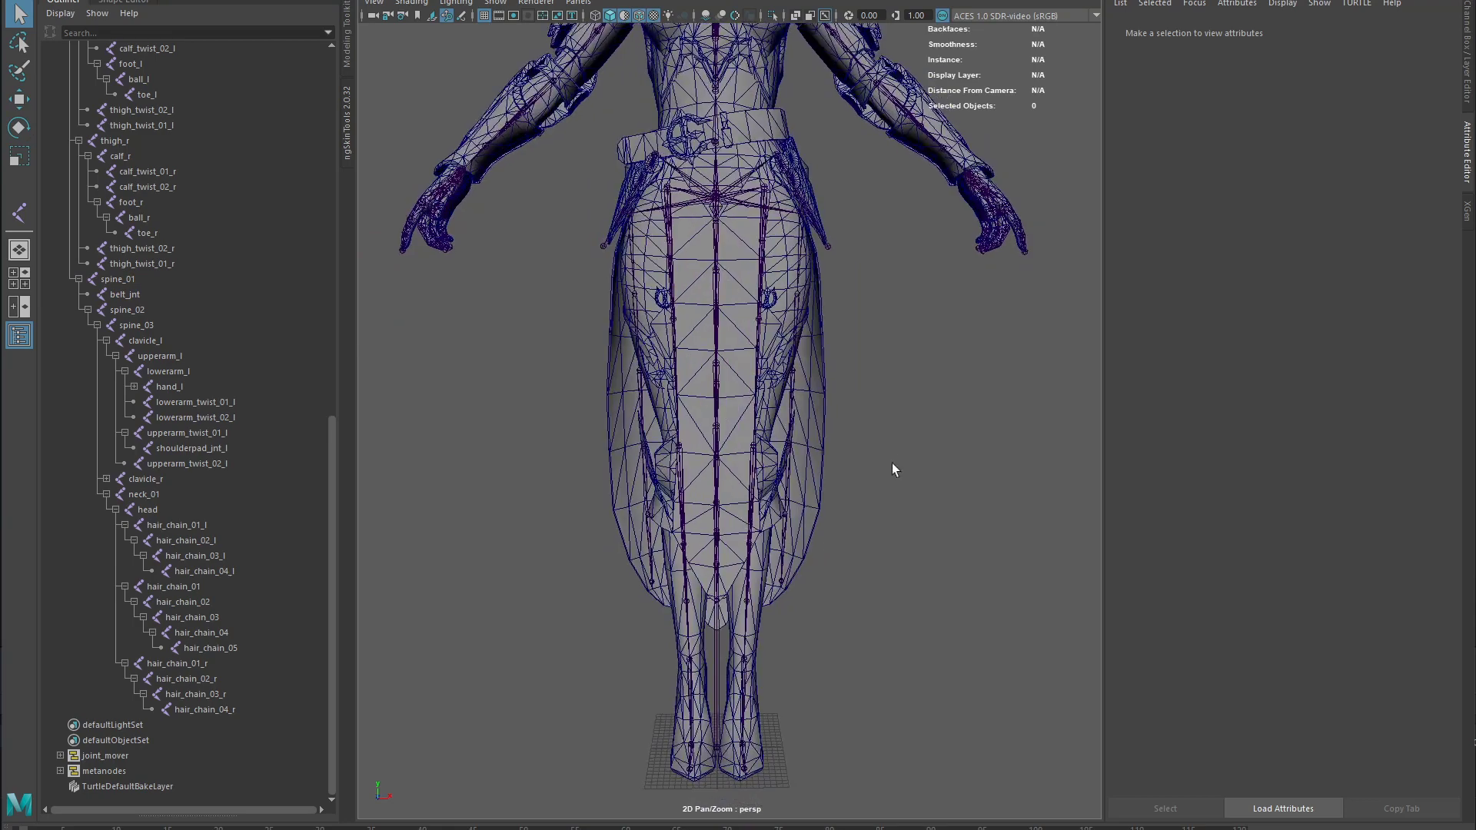
{"action": "left_click", "coordinate": [822, 352]}
{"action": "key", "text": "h"}
{"action": "scroll", "coordinate": [869, 372], "scroll_direction": "up", "scroll_amount": 2}
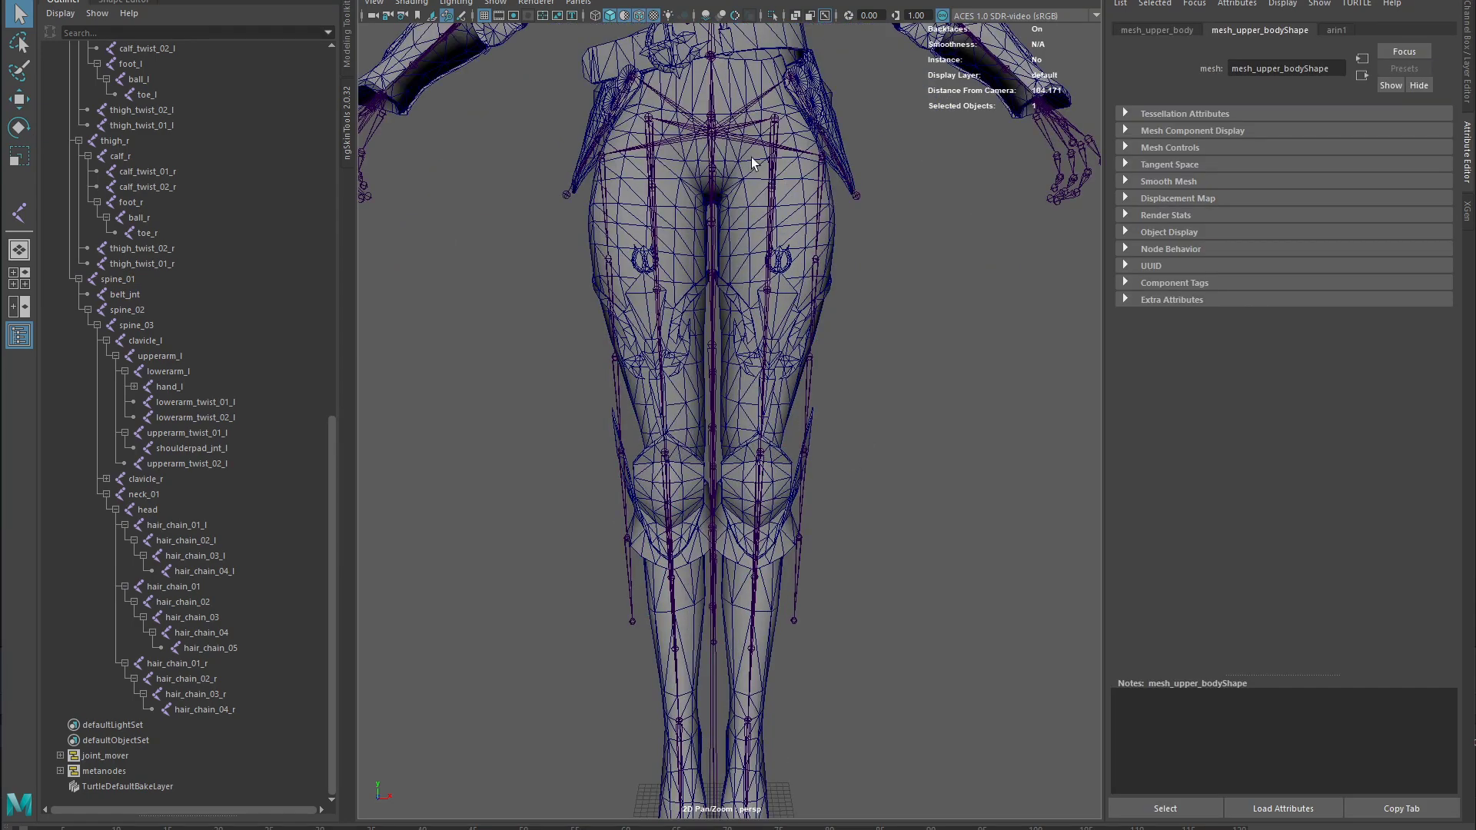
- Select the thigh_l joint and inspect from the front how its chain runs through the left thigh, knee and calf
{"action": "middle_click_drag", "start_coordinate": [751, 157], "coordinate": [756, 197], "text": "alt"}
{"action": "left_click", "coordinate": [765, 203]}
{"action": "key", "text": "space"}
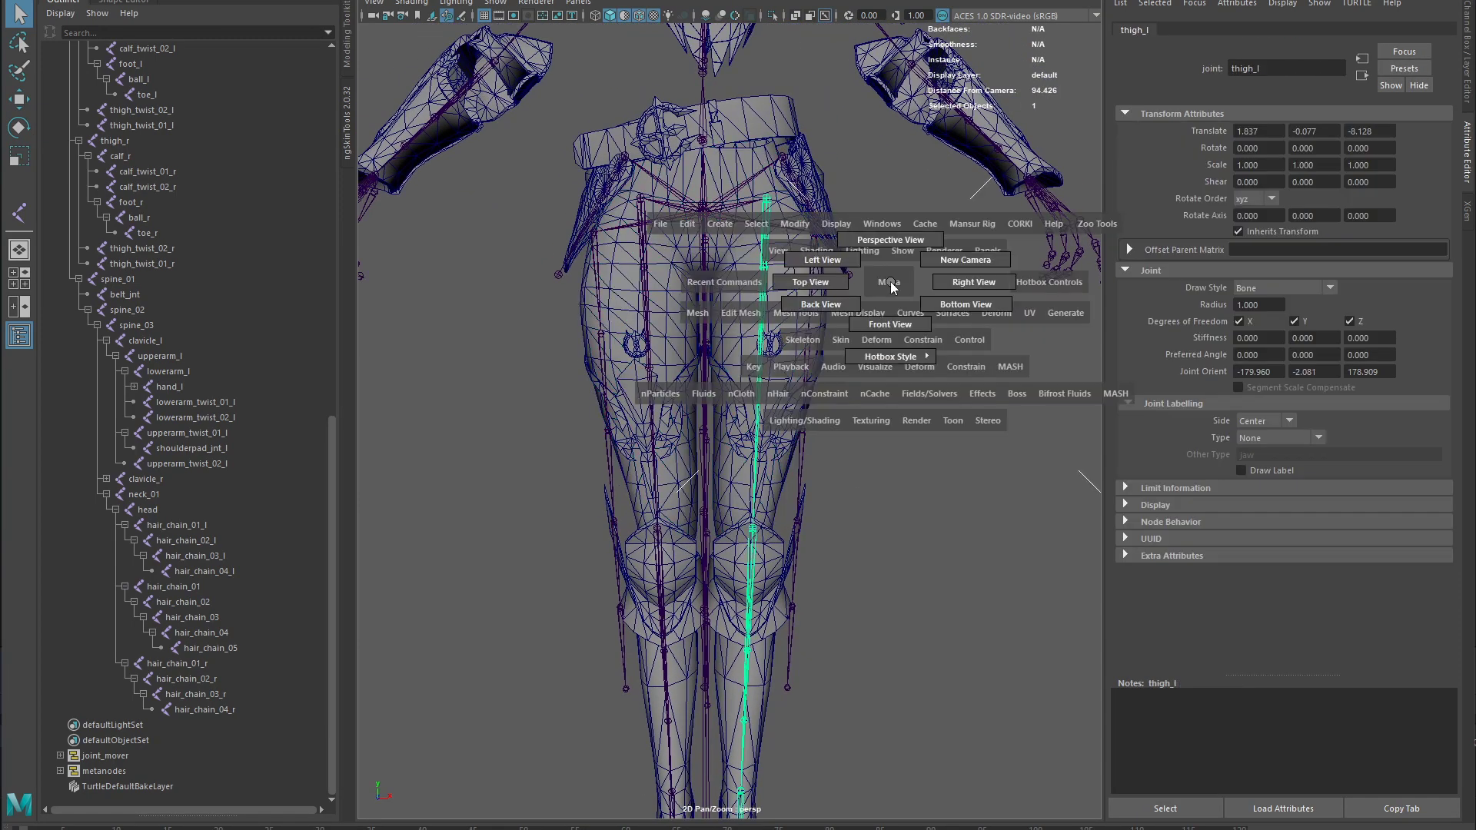
{"action": "left_click_drag", "start_coordinate": [855, 325], "coordinate": [817, 325], "text": "alt"}
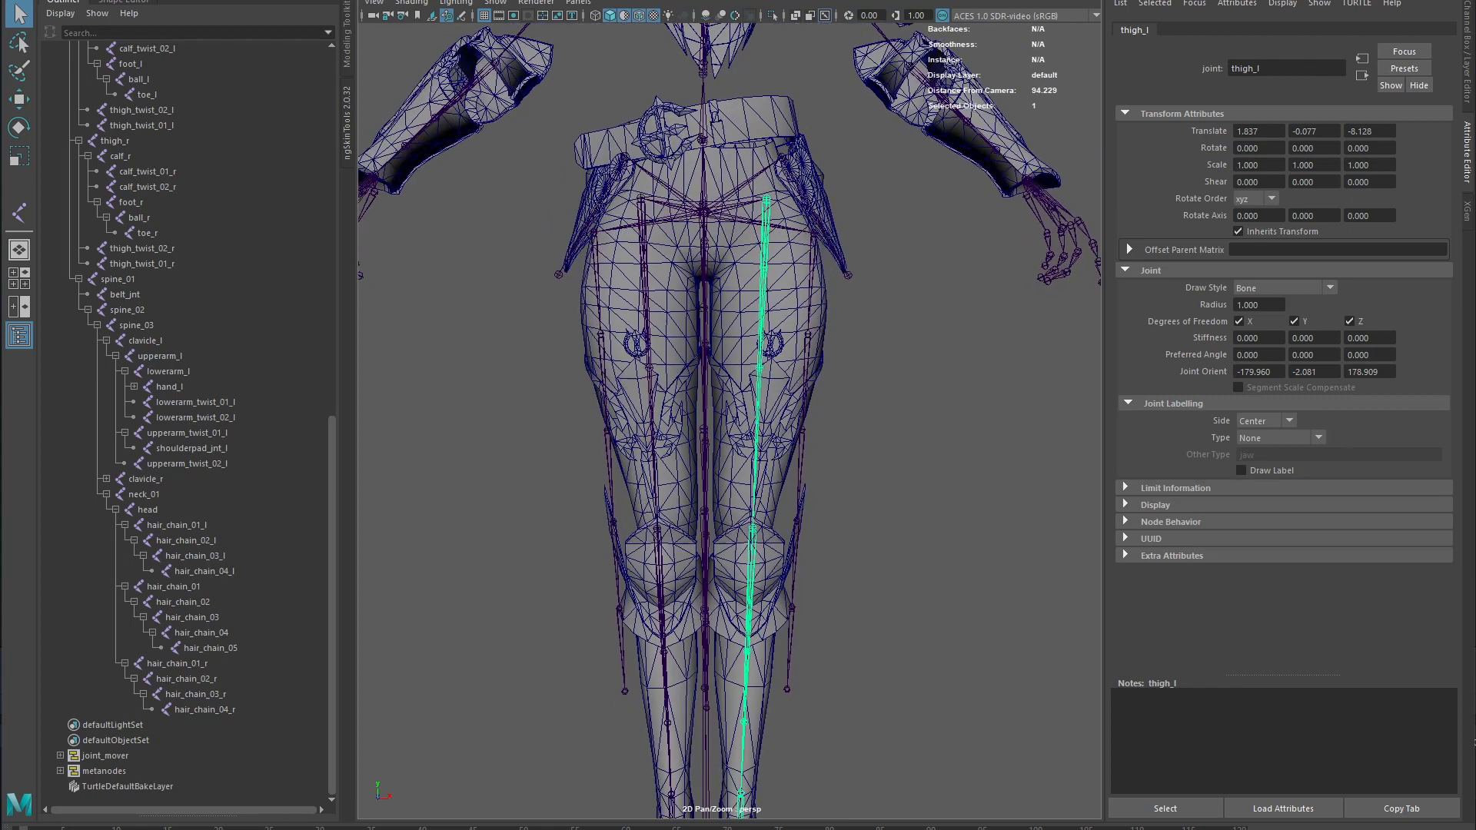
{"action": "left_click_drag", "start_coordinate": [711, 275], "coordinate": [800, 171]}
{"action": "middle_click_drag", "start_coordinate": [854, 391], "coordinate": [853, 256], "text": "alt"}
{"action": "middle_click_drag", "start_coordinate": [921, 378], "coordinate": [915, 386], "text": "alt"}
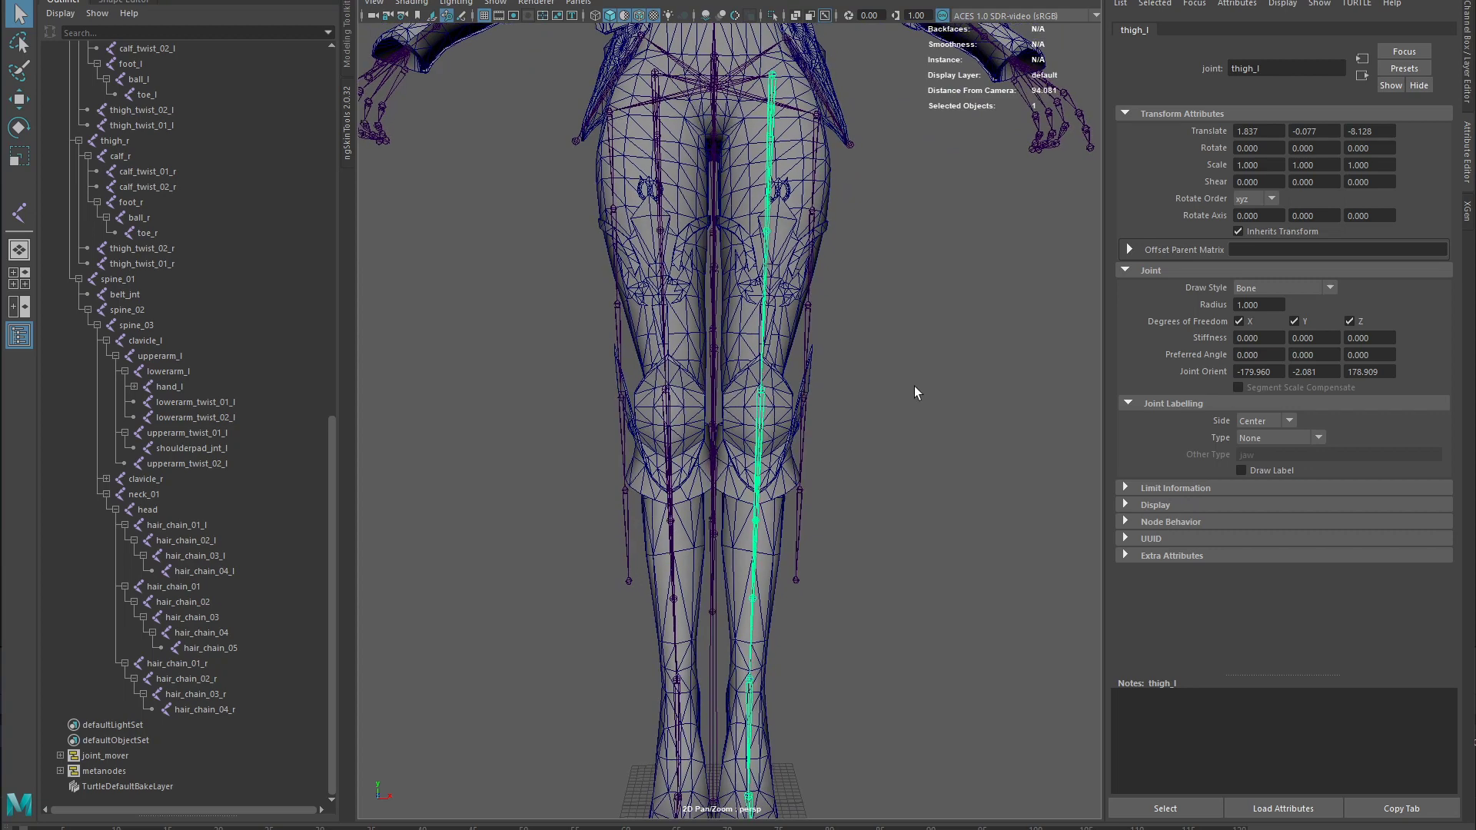
{"action": "right_click_drag", "start_coordinate": [915, 386], "coordinate": [897, 474], "text": "alt"}
{"action": "middle_click_drag", "start_coordinate": [897, 474], "coordinate": [876, 436]}
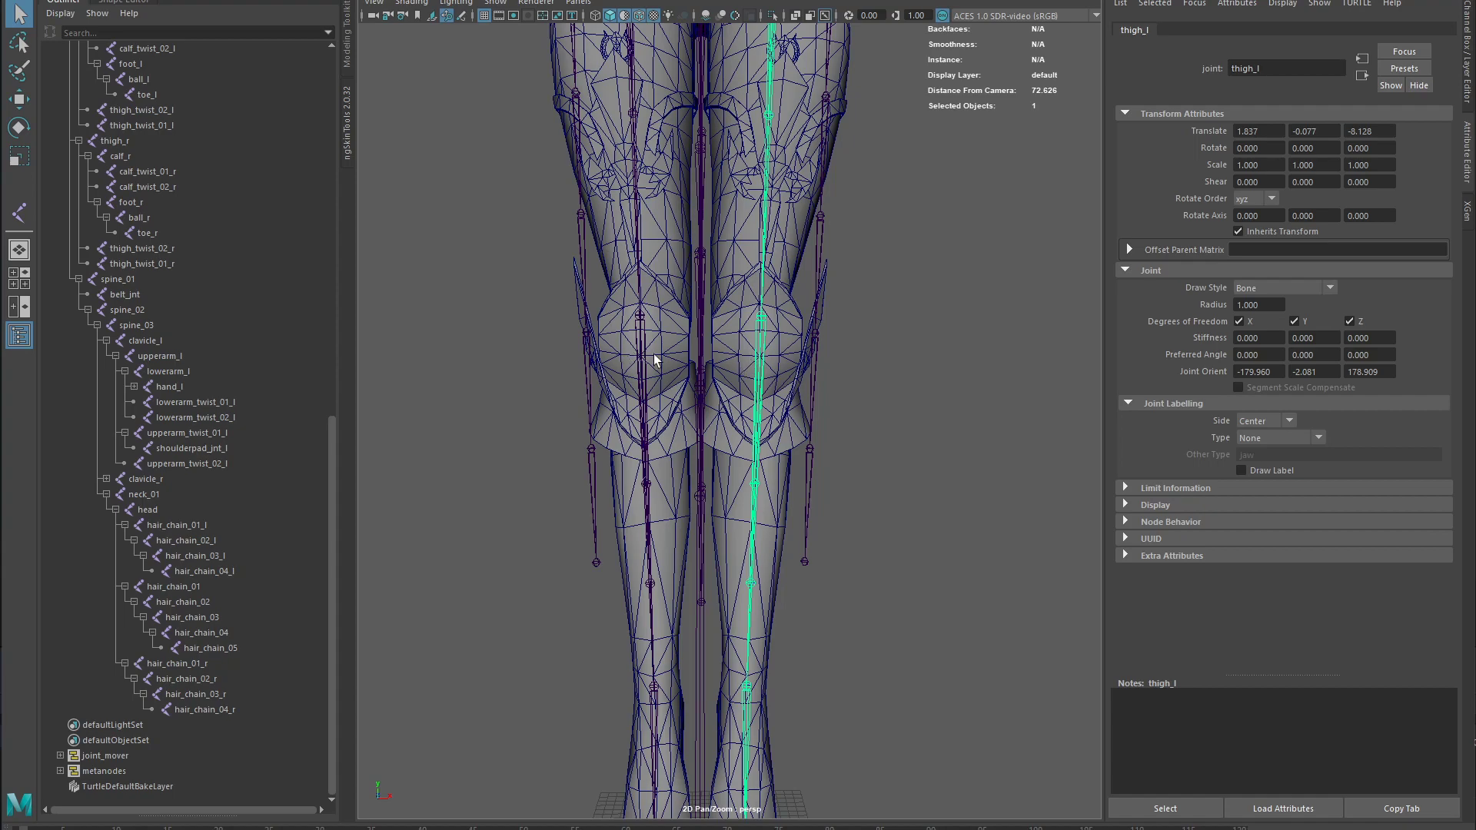
- Inspect the thigh_l chain from the side through the knee, ankle and thigh, and clear the selection
{"action": "left_click_drag", "start_coordinate": [929, 427], "coordinate": [711, 427], "text": "alt"}
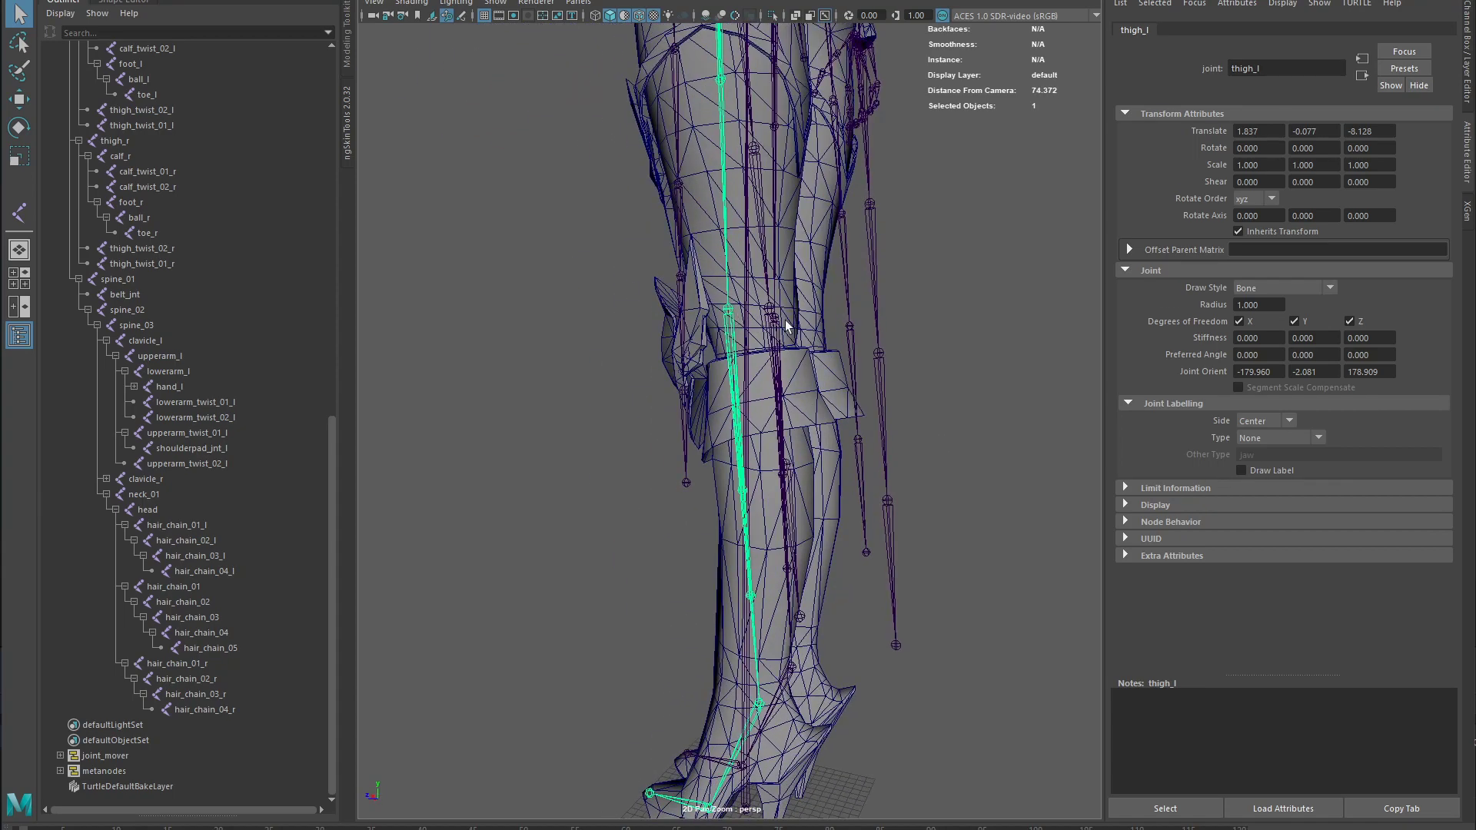
{"action": "left_click_drag", "start_coordinate": [765, 336], "coordinate": [814, 334], "text": "alt"}
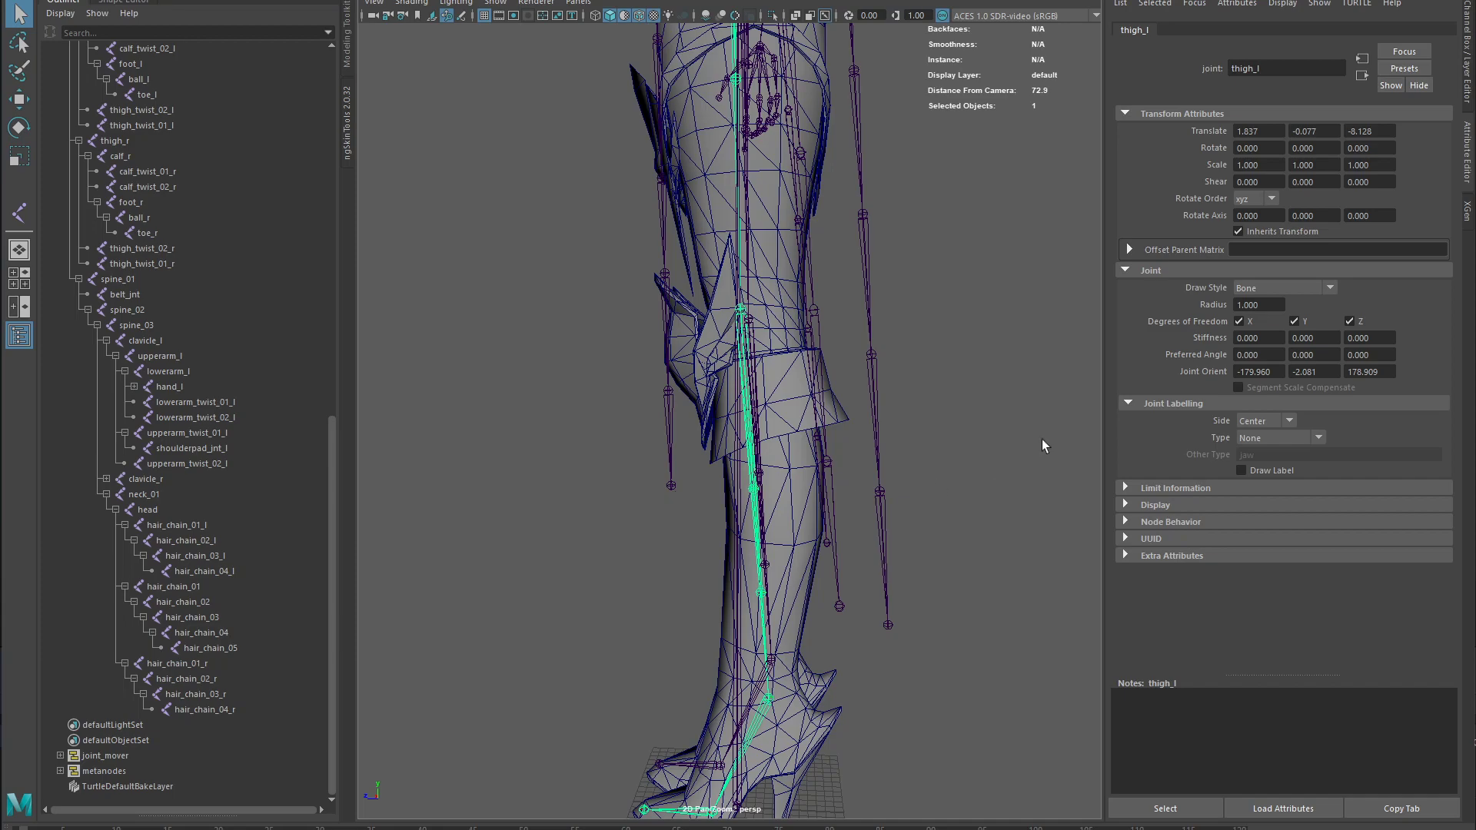
{"action": "left_click_drag", "start_coordinate": [782, 675], "coordinate": [728, 242], "text": "alt"}
{"action": "middle_click_drag", "start_coordinate": [747, 286], "coordinate": [745, 339], "text": "alt"}
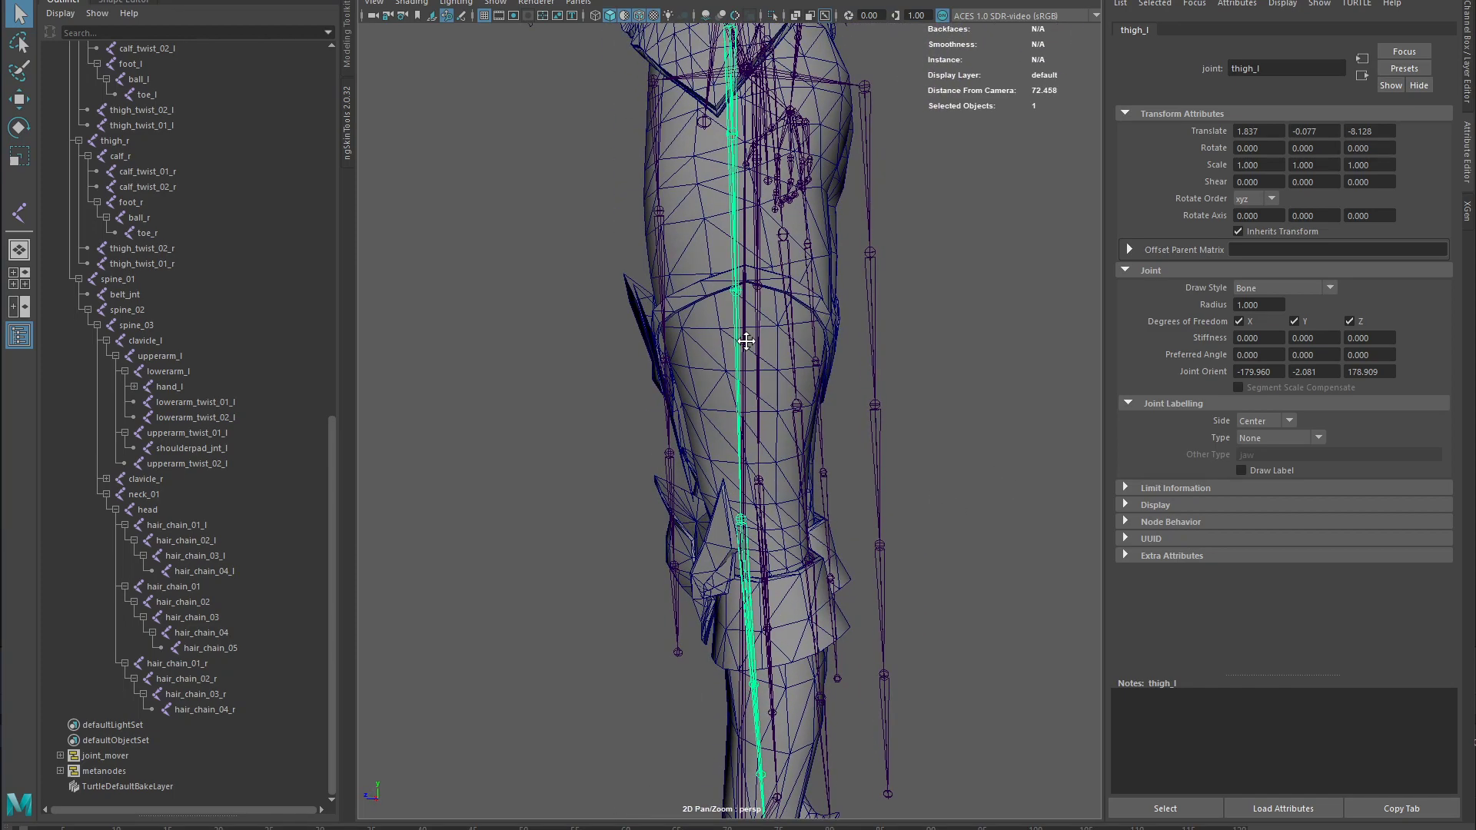
{"action": "left_click", "coordinate": [750, 209]}
{"action": "left_click_drag", "start_coordinate": [750, 209], "coordinate": [832, 154], "text": "alt"}
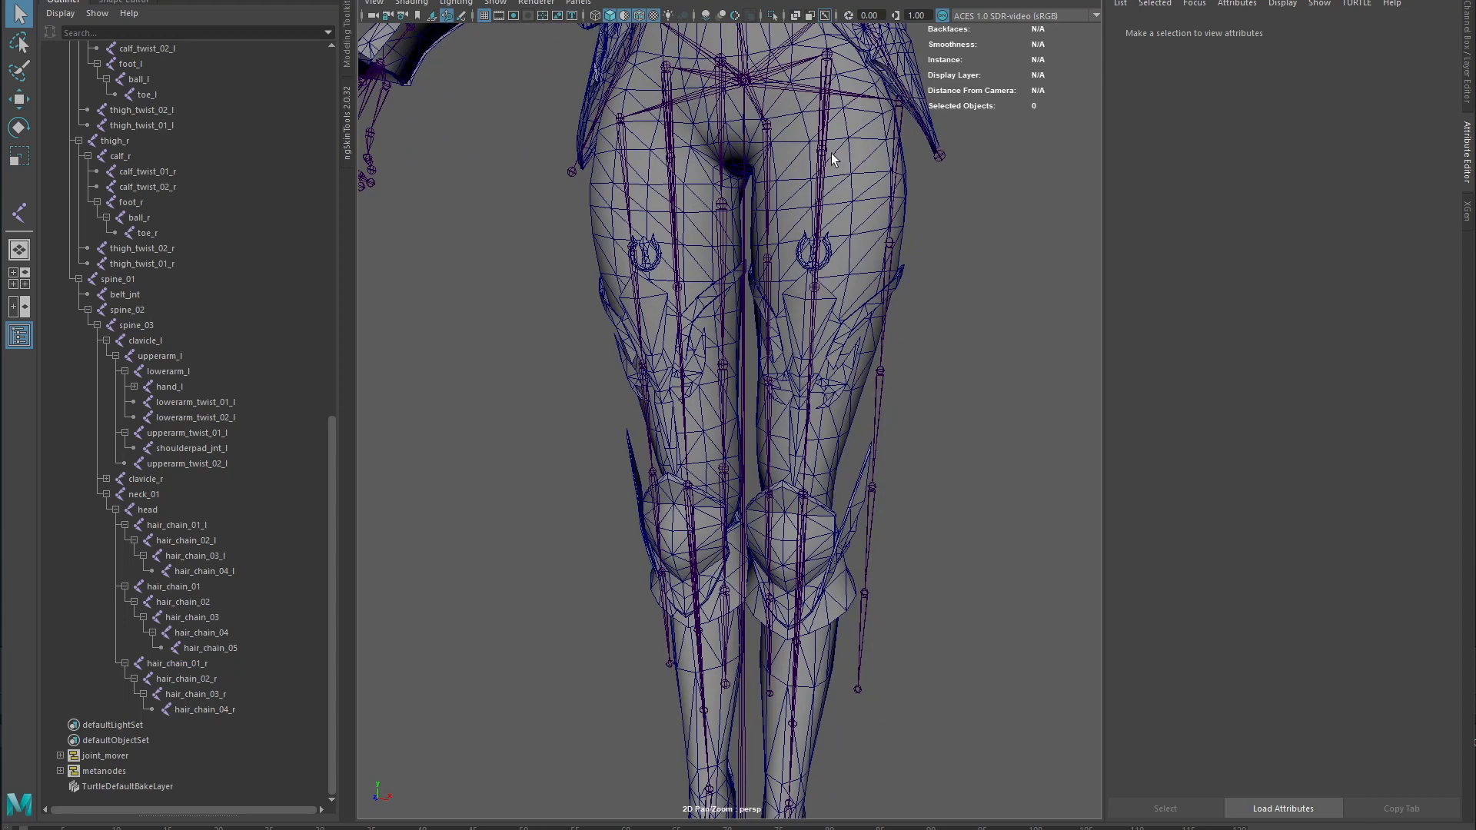
- Locate thigh_l in the joint hierarchy and select its thigh_twist_01_l and thigh_twist_02_l joints to check their placement
{"action": "left_click", "coordinate": [830, 158]}
{"action": "key", "text": "f"}
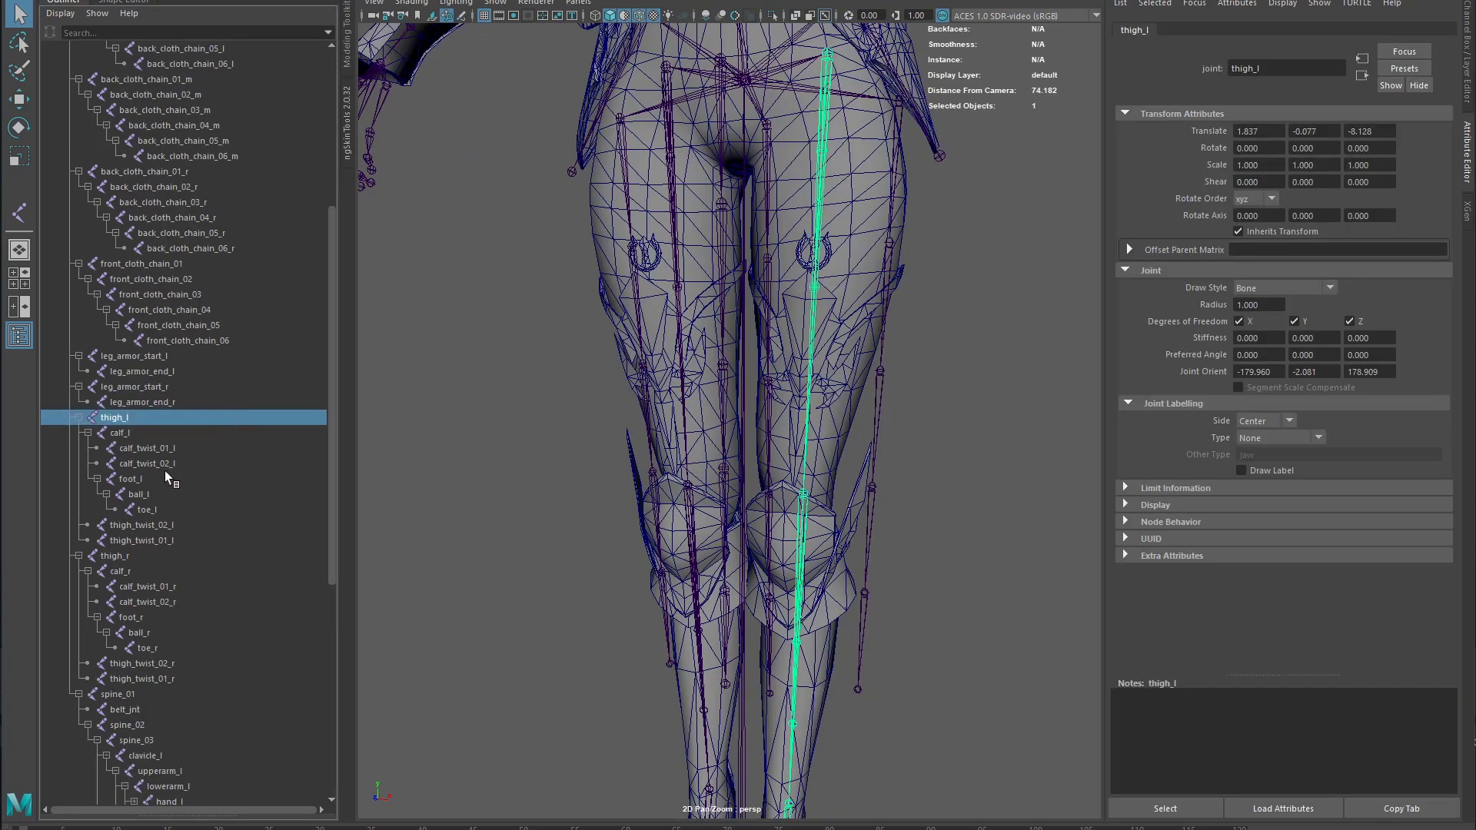
{"action": "left_click", "coordinate": [166, 538]}
{"action": "left_click", "coordinate": [172, 524], "text": "ctrl"}
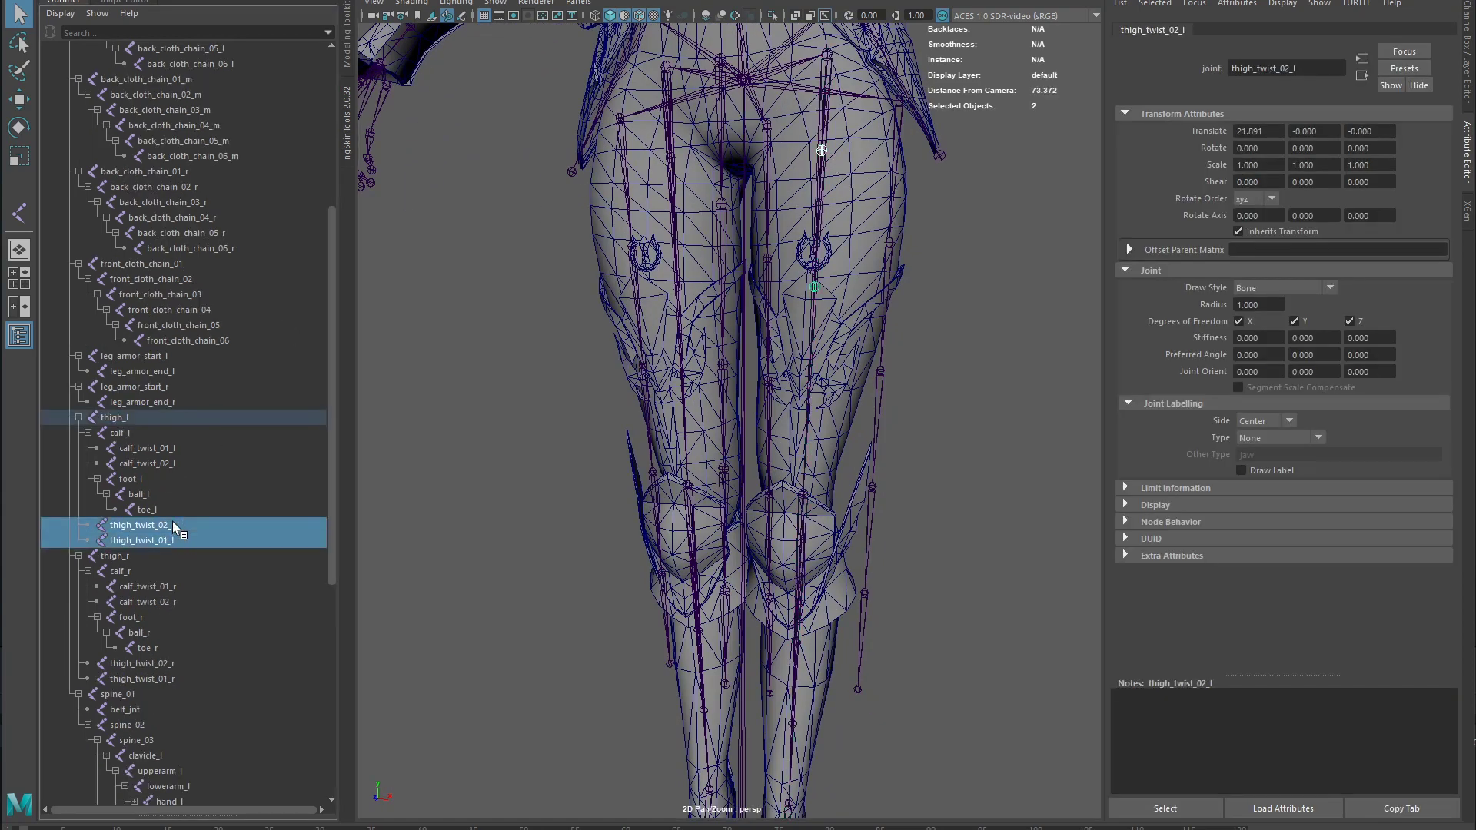
- Select the calf_twist_01_l and calf_twist_02_l joints together and inspect their placement along the left lower leg
{"action": "left_click", "coordinate": [164, 449]}
{"action": "left_click", "coordinate": [171, 475], "text": "ctrl"}
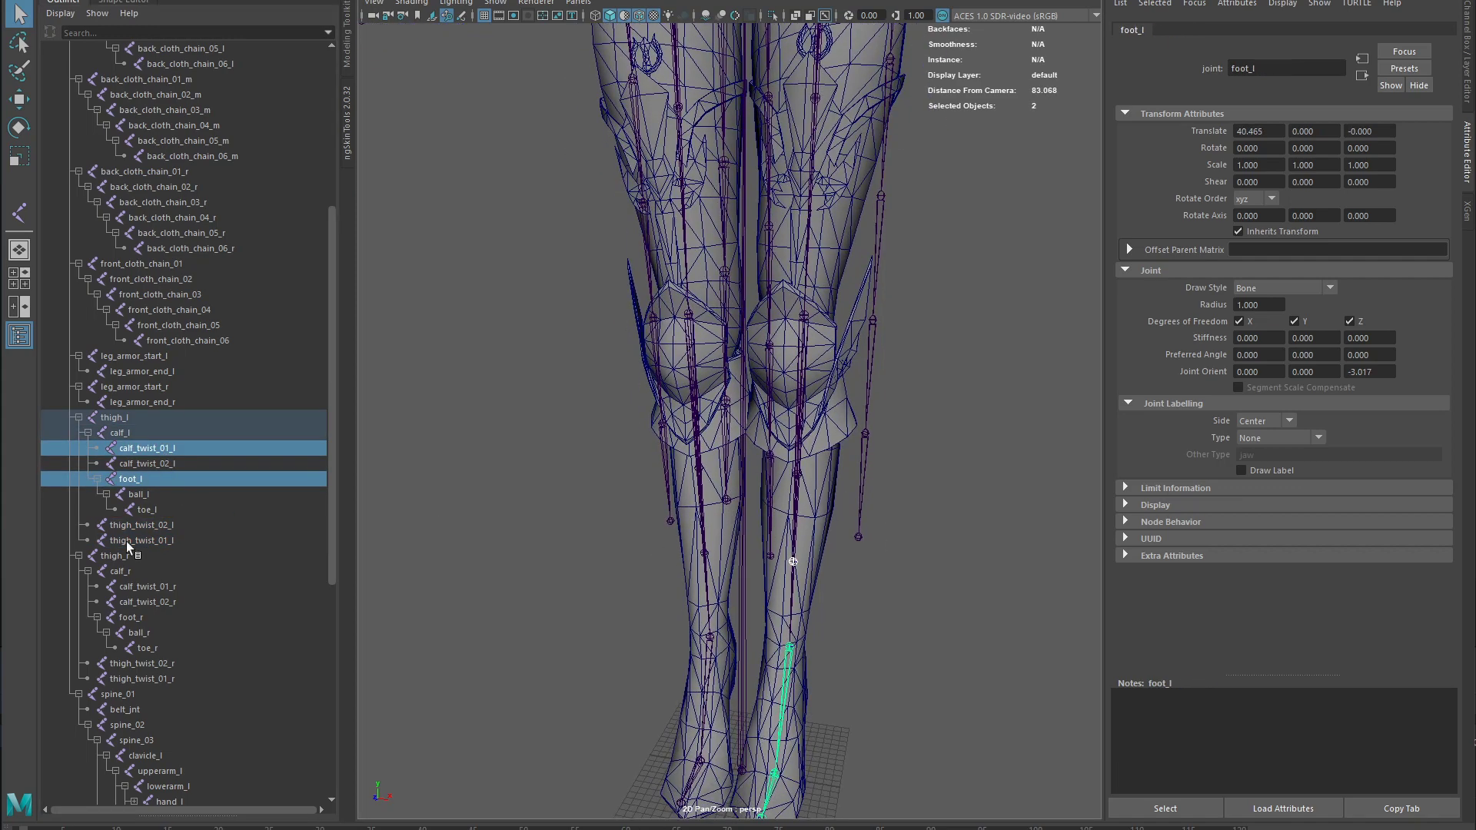
{"action": "left_click", "coordinate": [152, 464]}
{"action": "left_click", "coordinate": [171, 448], "text": "ctrl"}
{"action": "middle_click_drag", "start_coordinate": [819, 655], "coordinate": [793, 554], "text": "alt"}
{"action": "left_click_drag", "start_coordinate": [794, 553], "coordinate": [793, 526], "text": "alt"}
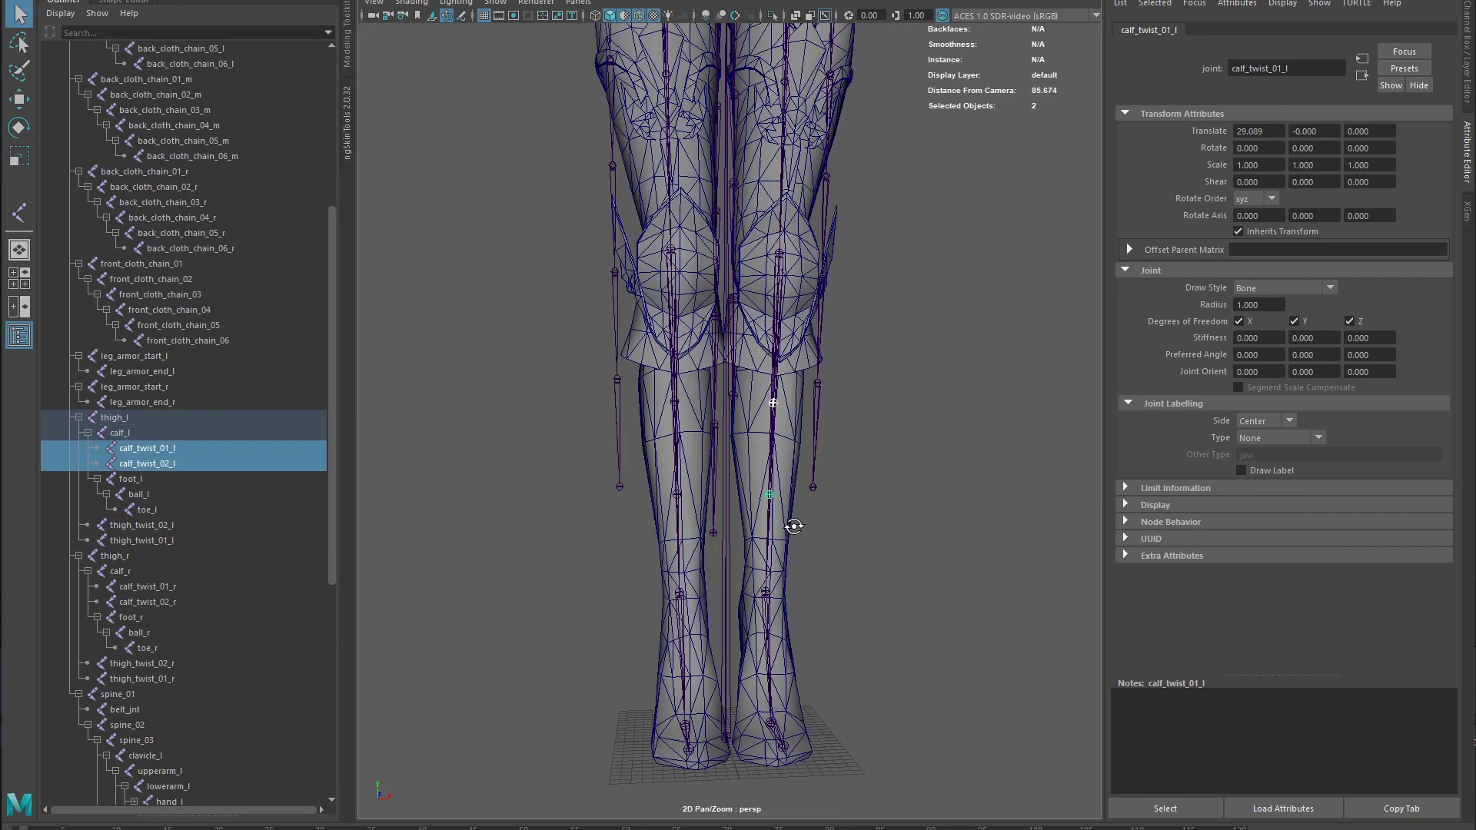
- Select the foot_l and calf_l joints in turn to compare their joint orient values, and clear the selection
{"action": "left_click", "coordinate": [151, 479]}
{"action": "left_click_drag", "start_coordinate": [915, 554], "coordinate": [891, 520], "text": "alt"}
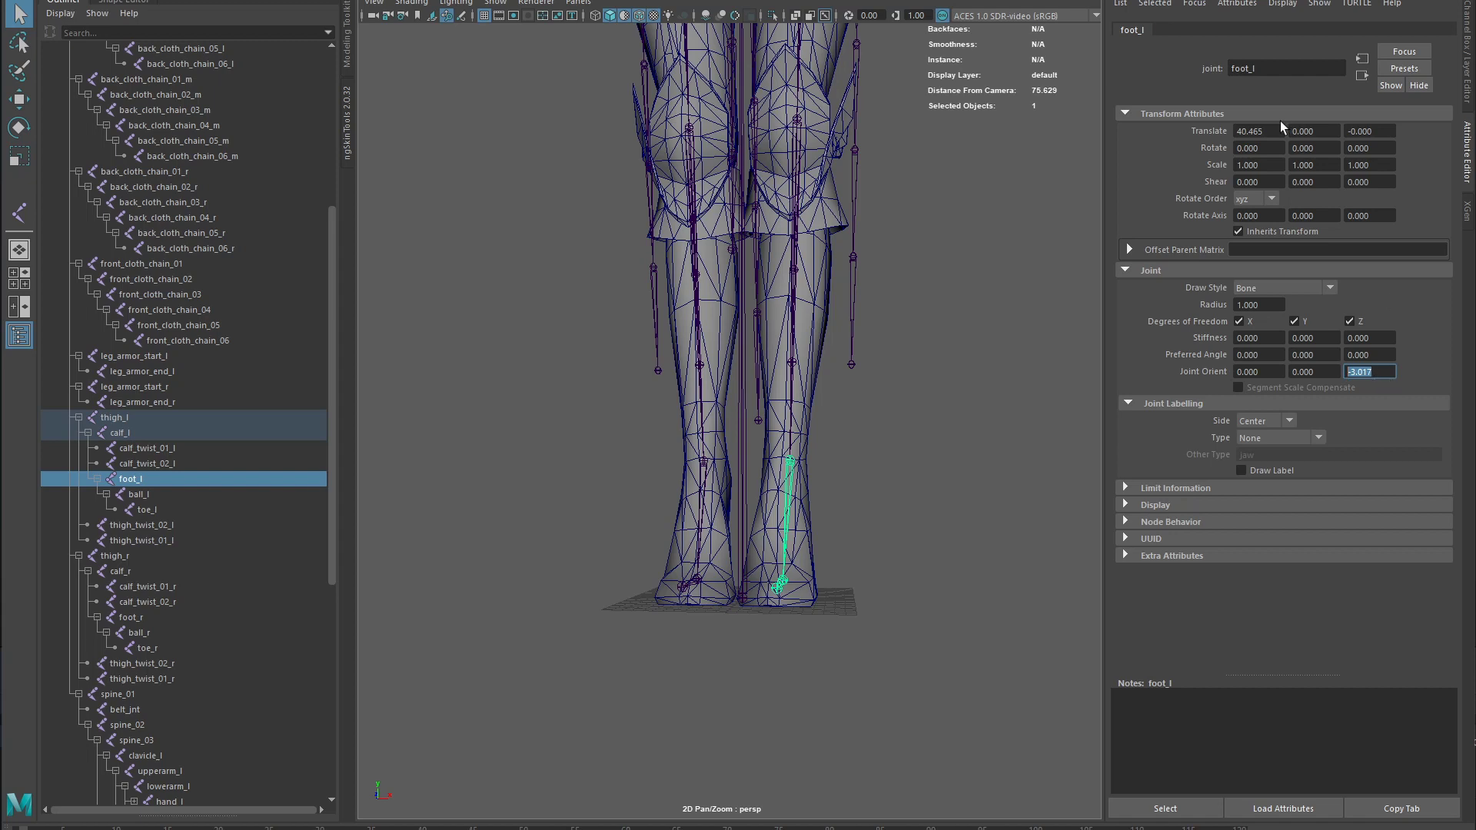
{"action": "left_click", "coordinate": [147, 432]}
{"action": "left_click", "coordinate": [153, 481]}
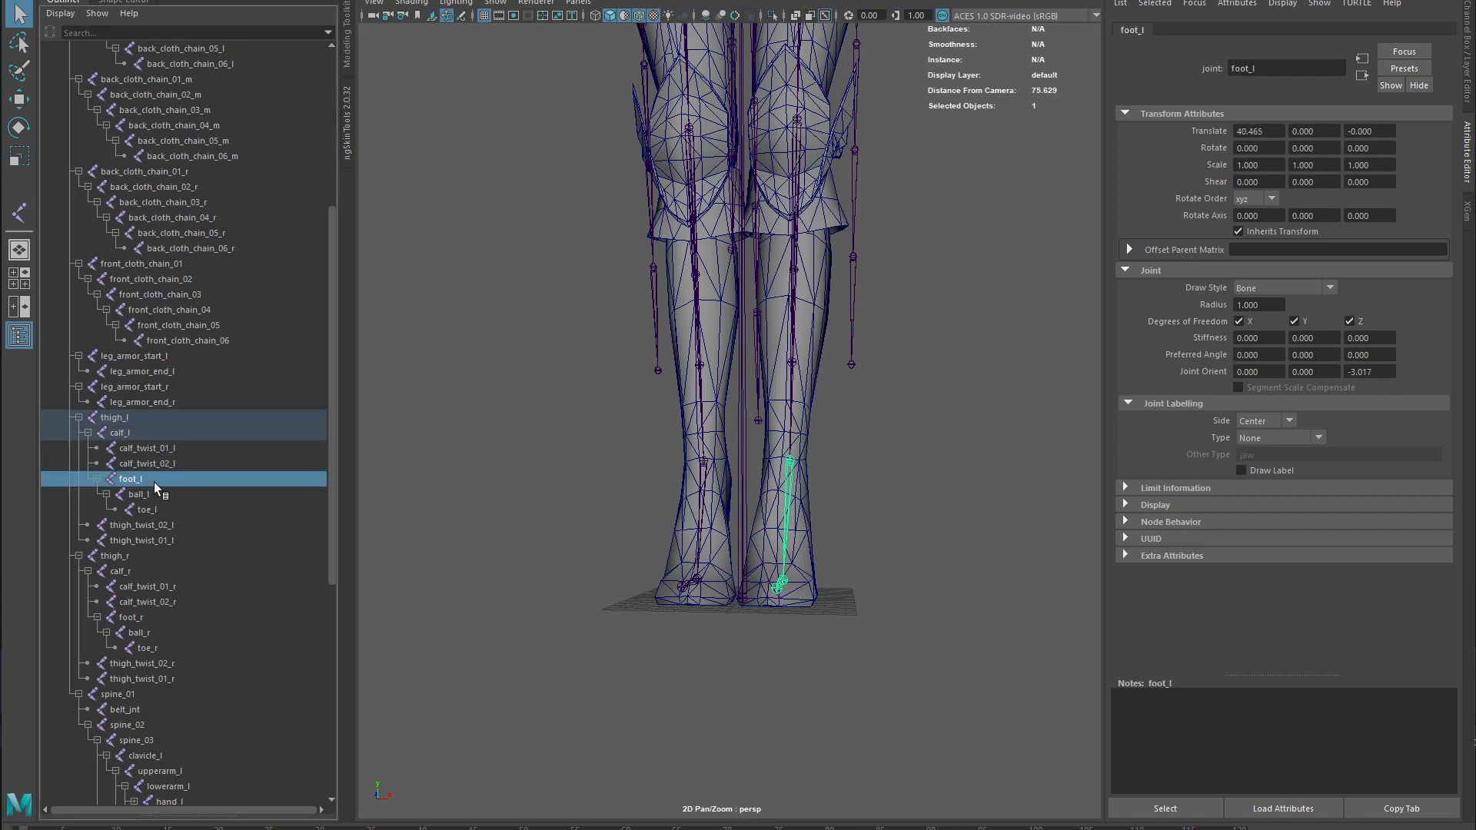
{"action": "left_click", "coordinate": [150, 435]}
{"action": "middle_click_drag", "start_coordinate": [596, 589], "coordinate": [591, 486], "text": "alt"}
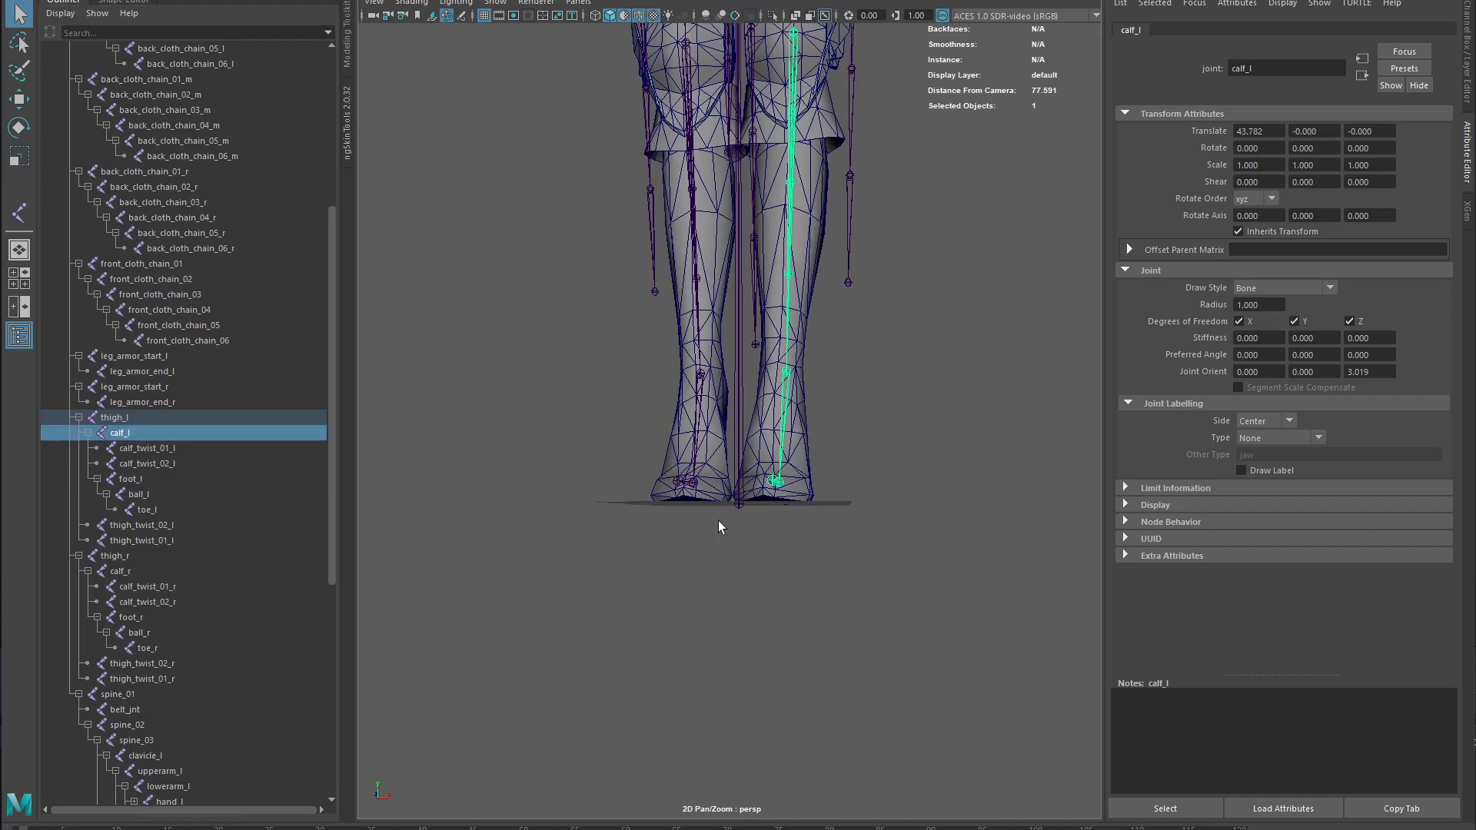
{"action": "left_click_drag", "start_coordinate": [895, 402], "coordinate": [983, 612], "text": "alt"}
{"action": "left_click", "coordinate": [915, 353]}
- Examine the joints of the head, torso, arms and legs from the front and side with the body mesh hidden
{"action": "middle_click_drag", "start_coordinate": [832, 231], "coordinate": [799, 608], "text": "alt"}
{"action": "scroll", "coordinate": [873, 465], "scroll_direction": "down", "scroll_amount": 4}
{"action": "left_click_drag", "start_coordinate": [874, 466], "coordinate": [788, 267], "text": "alt"}
{"action": "middle_click_drag", "start_coordinate": [788, 273], "coordinate": [856, 520], "text": "alt"}
{"action": "right_click_drag", "start_coordinate": [856, 520], "coordinate": [975, 441], "text": "alt"}
{"action": "right_click_drag", "start_coordinate": [902, 275], "coordinate": [906, 346], "text": "alt"}
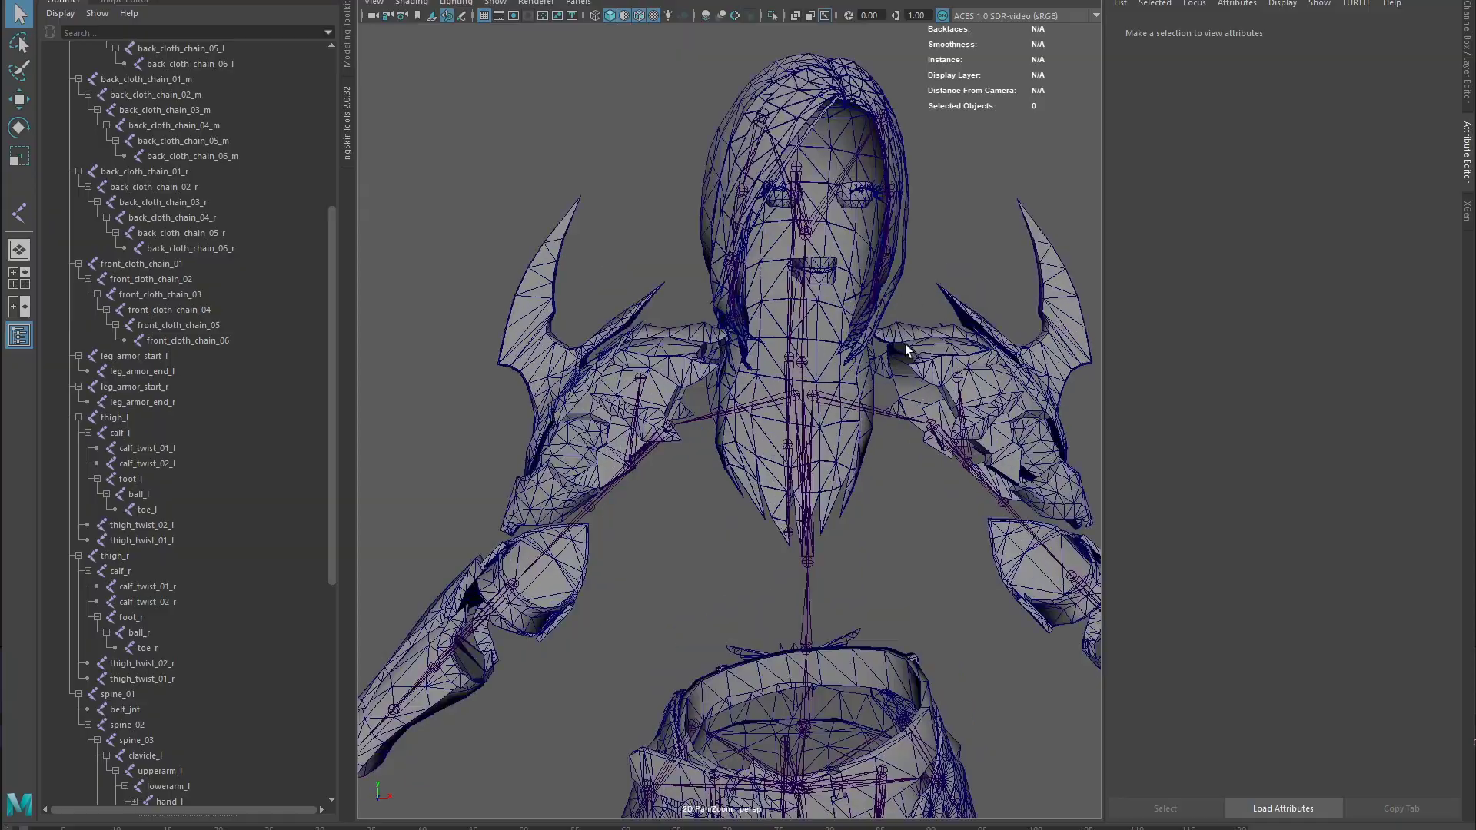
{"action": "left_click_drag", "start_coordinate": [906, 346], "coordinate": [920, 431], "text": "alt"}
{"action": "scroll", "coordinate": [858, 433], "scroll_direction": "down", "scroll_amount": 2}
{"action": "scroll", "coordinate": [920, 432], "scroll_direction": "down", "scroll_amount": 3}
{"action": "middle_click_drag", "start_coordinate": [920, 431], "coordinate": [930, 486], "text": "alt"}
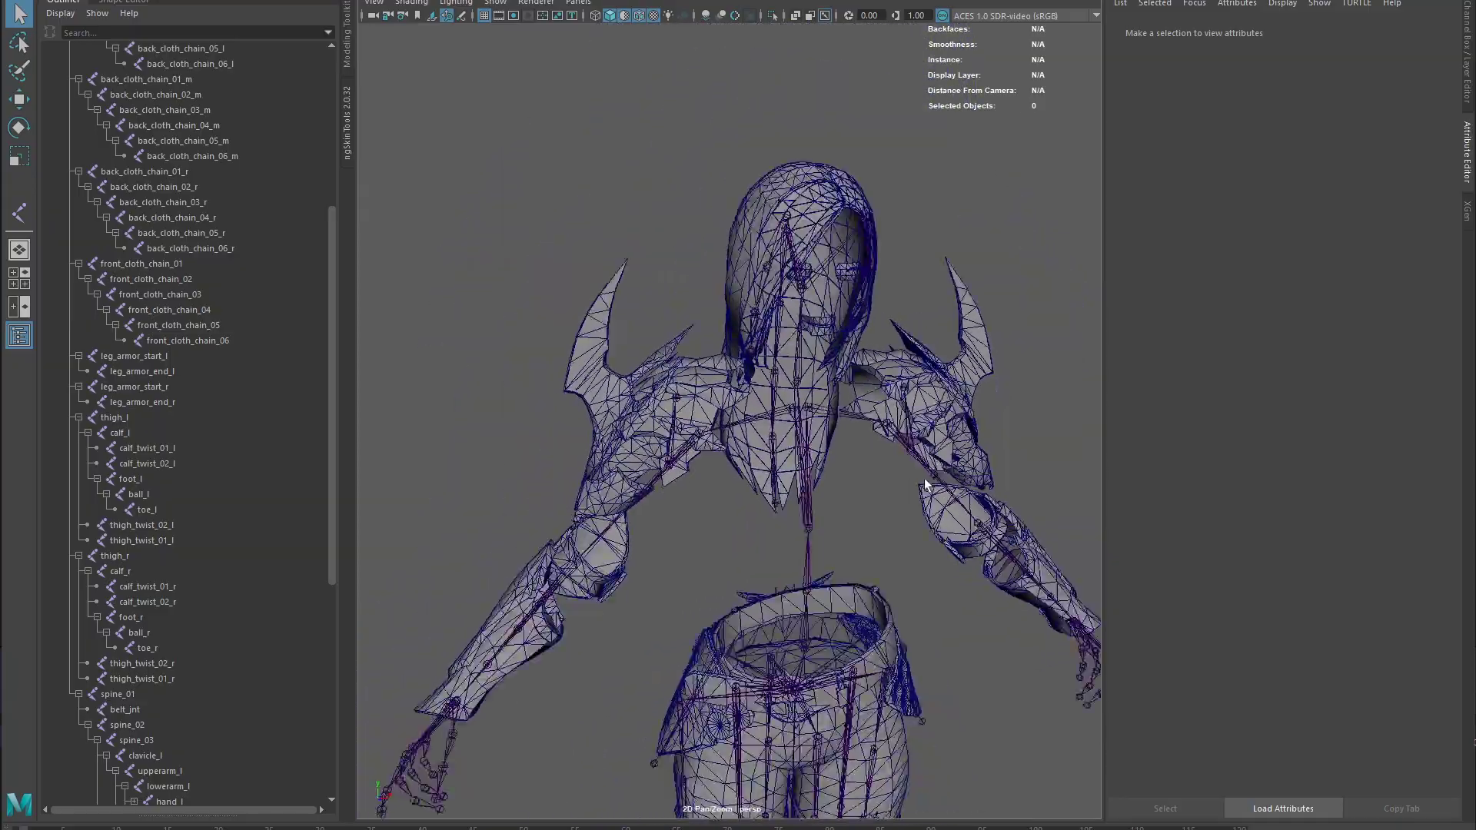
{"action": "left_click_drag", "start_coordinate": [843, 501], "coordinate": [923, 469], "text": "alt"}
{"action": "right_click_drag", "start_coordinate": [922, 469], "coordinate": [878, 515], "text": "alt"}
{"action": "left_click_drag", "start_coordinate": [880, 515], "coordinate": [876, 484], "text": "alt"}
- Unhide the mesh_upper_body mesh, clear the selection and view the complete character from the front
{"action": "scroll", "coordinate": [187, 420], "scroll_direction": "up", "scroll_amount": 7}
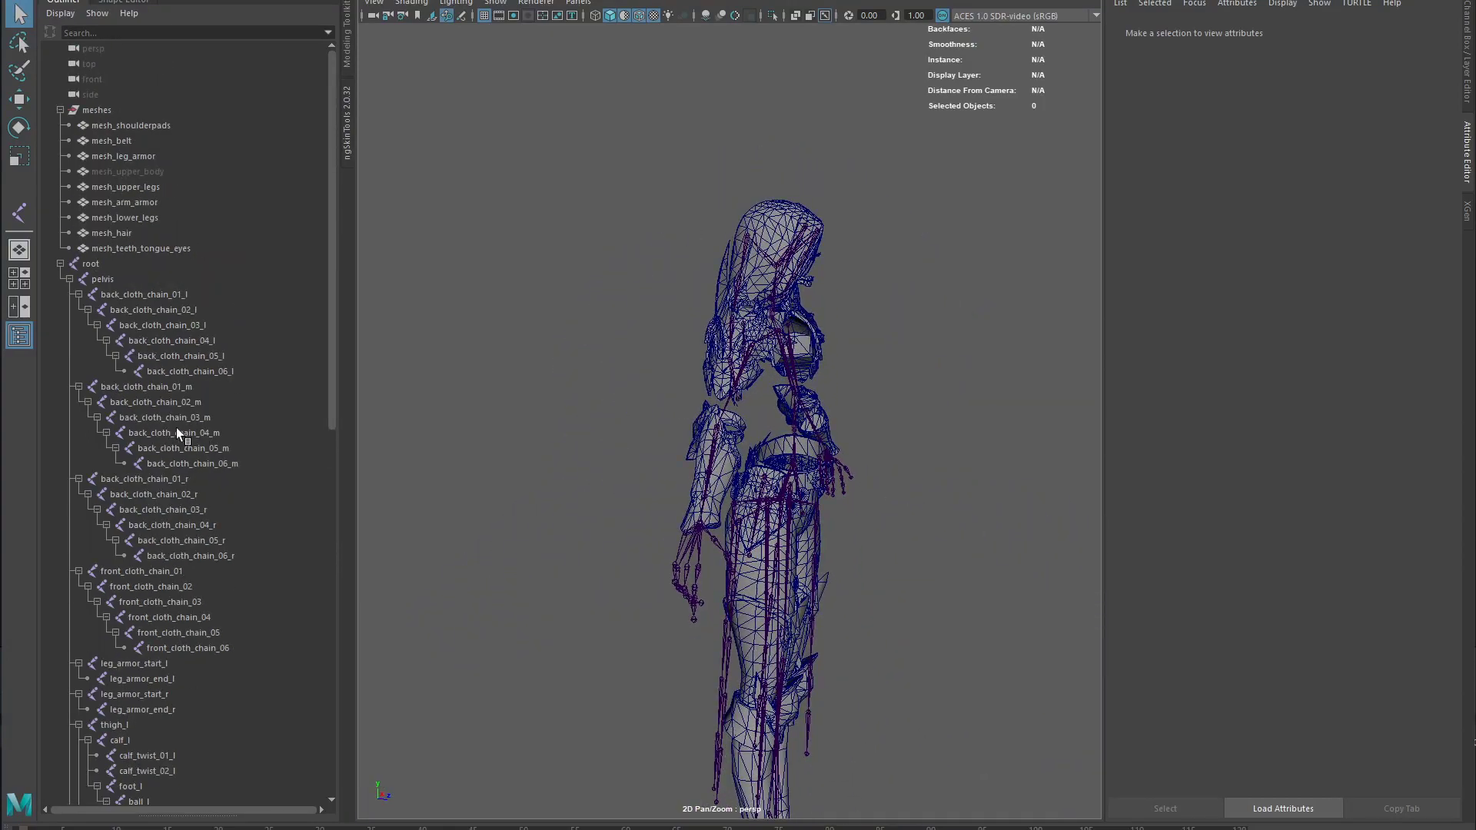
{"action": "left_click", "coordinate": [132, 174]}
{"action": "key", "text": "shift+h"}
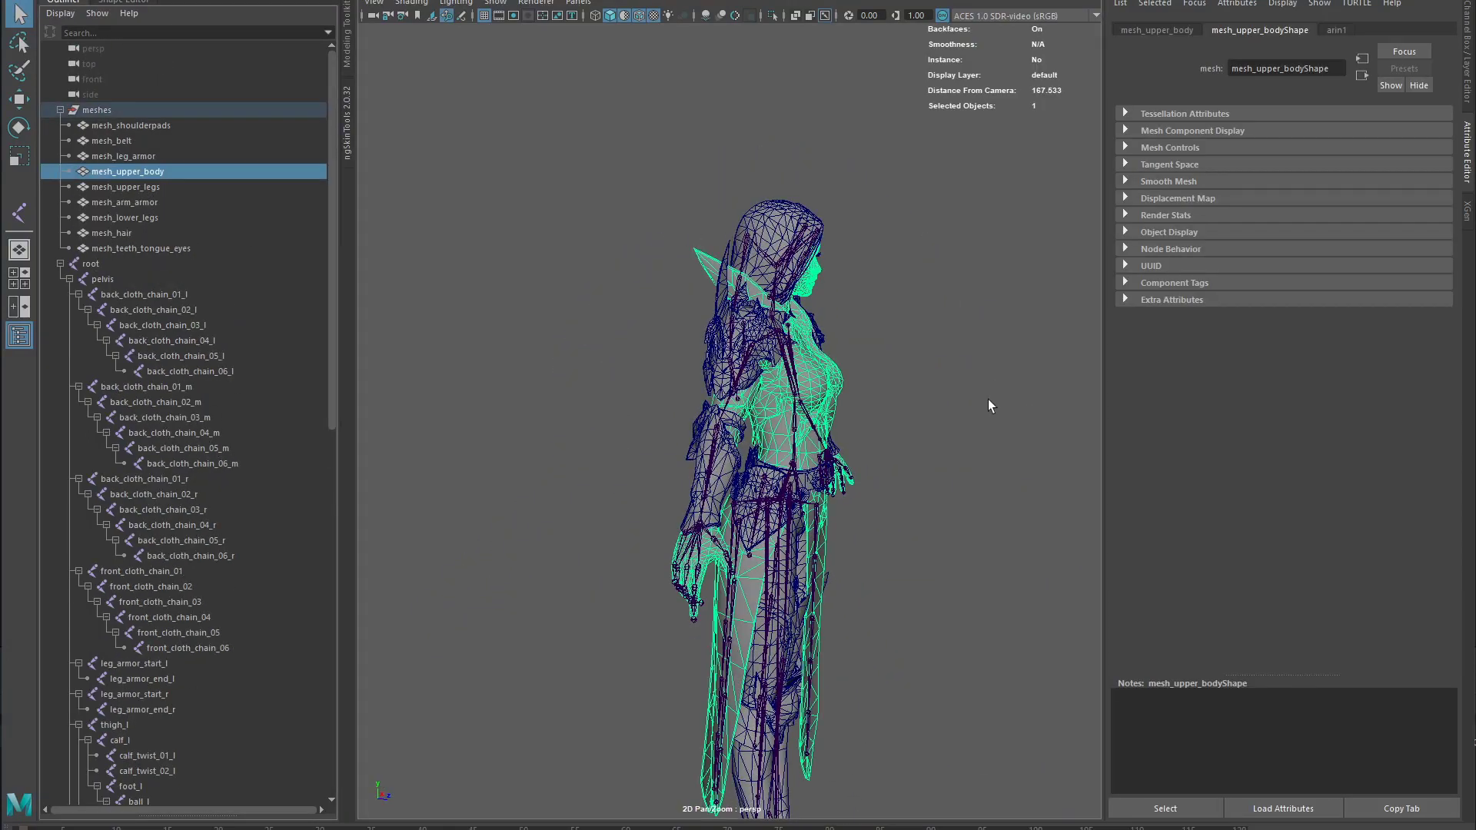
{"action": "left_click", "coordinate": [976, 418]}
{"action": "left_click_drag", "start_coordinate": [976, 419], "coordinate": [1028, 414], "text": "alt"}
{"action": "scroll", "coordinate": [866, 423], "scroll_direction": "up", "scroll_amount": 3}
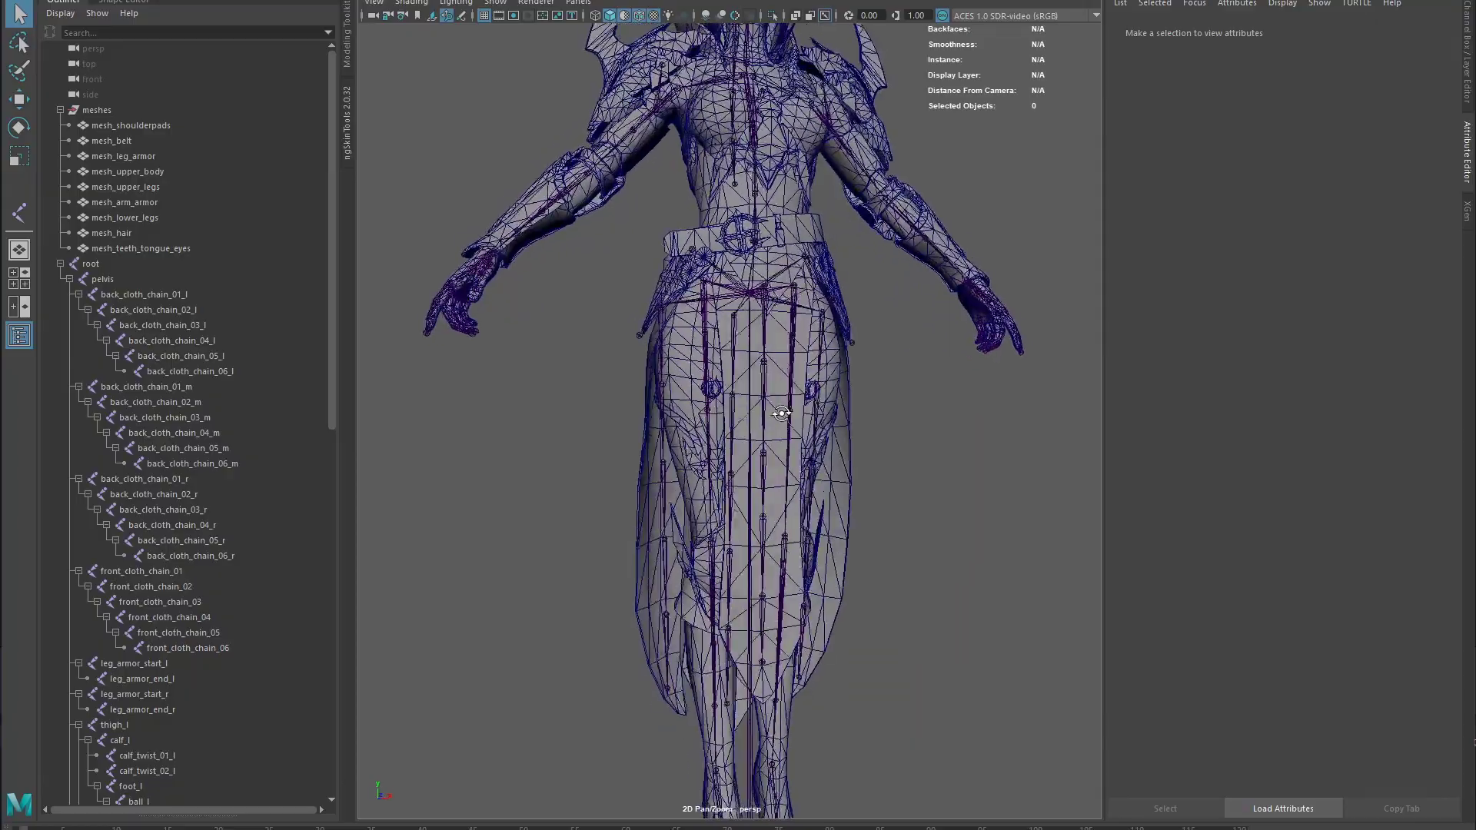